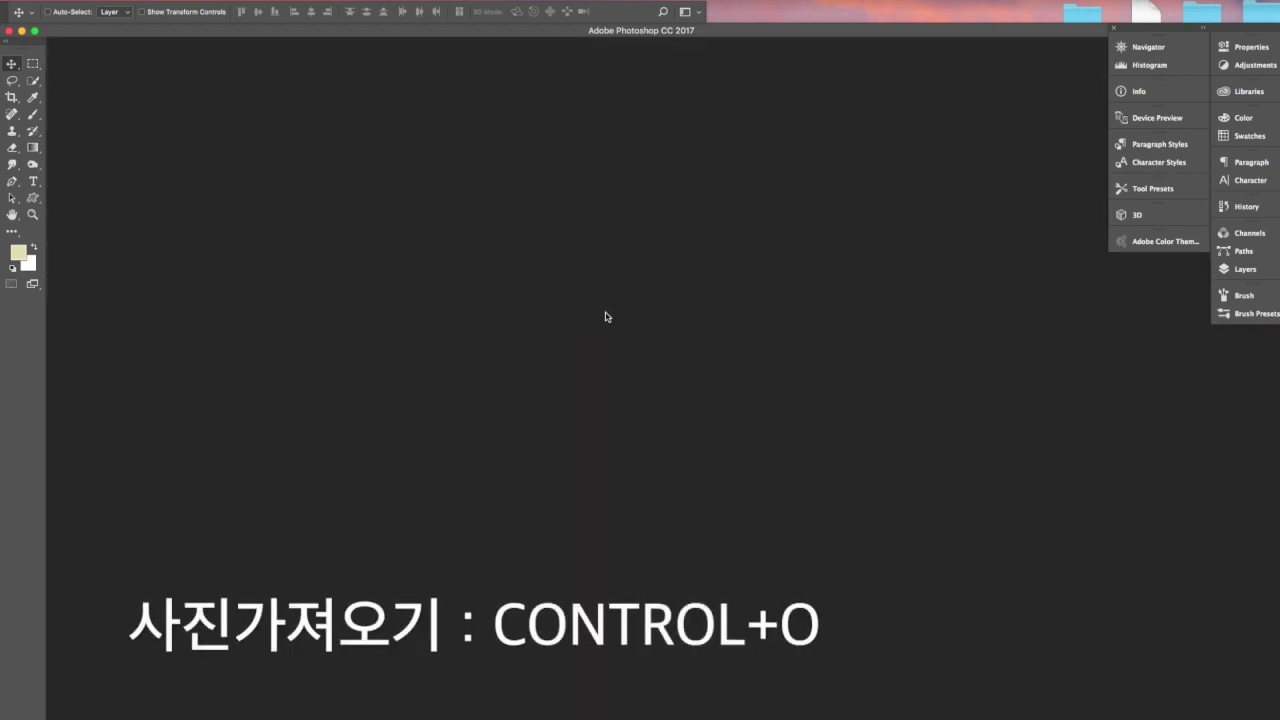
Open the photos 001 아침고요 다람쥐.jpg and 002 아침고요 다람쥐.jpg.
key(ctrl+o)
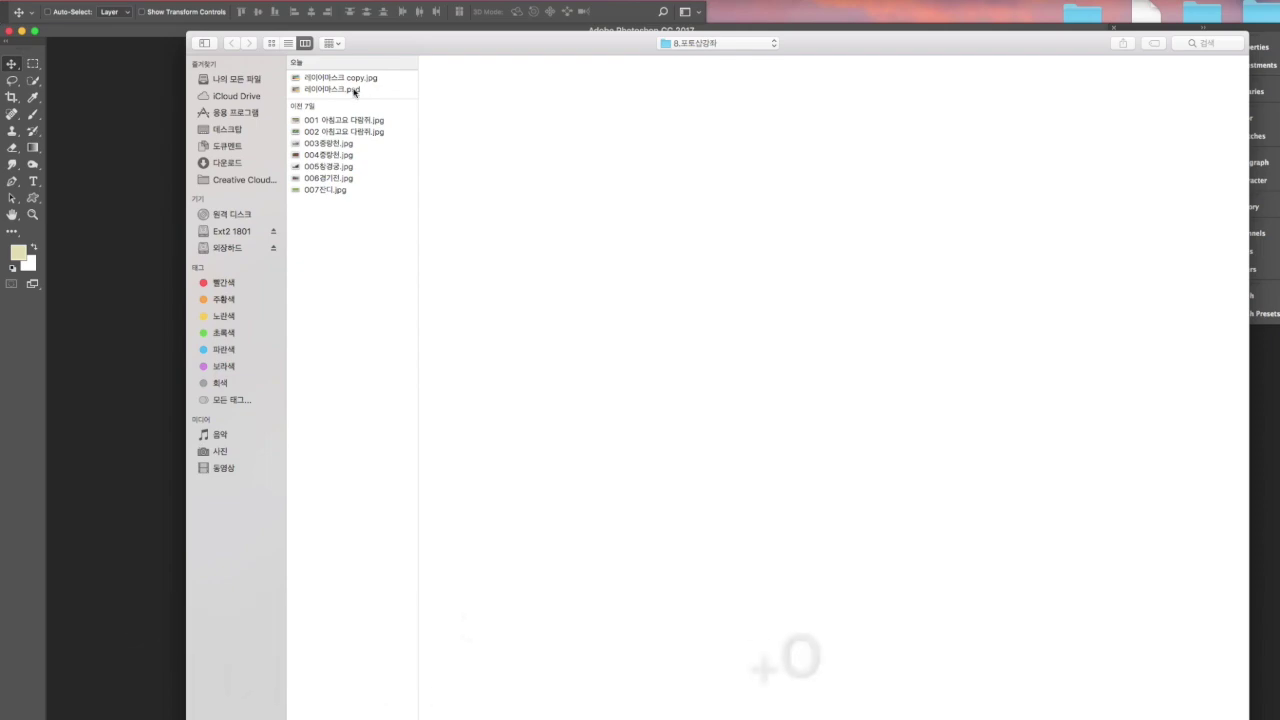
click(392, 121)
key(Return)
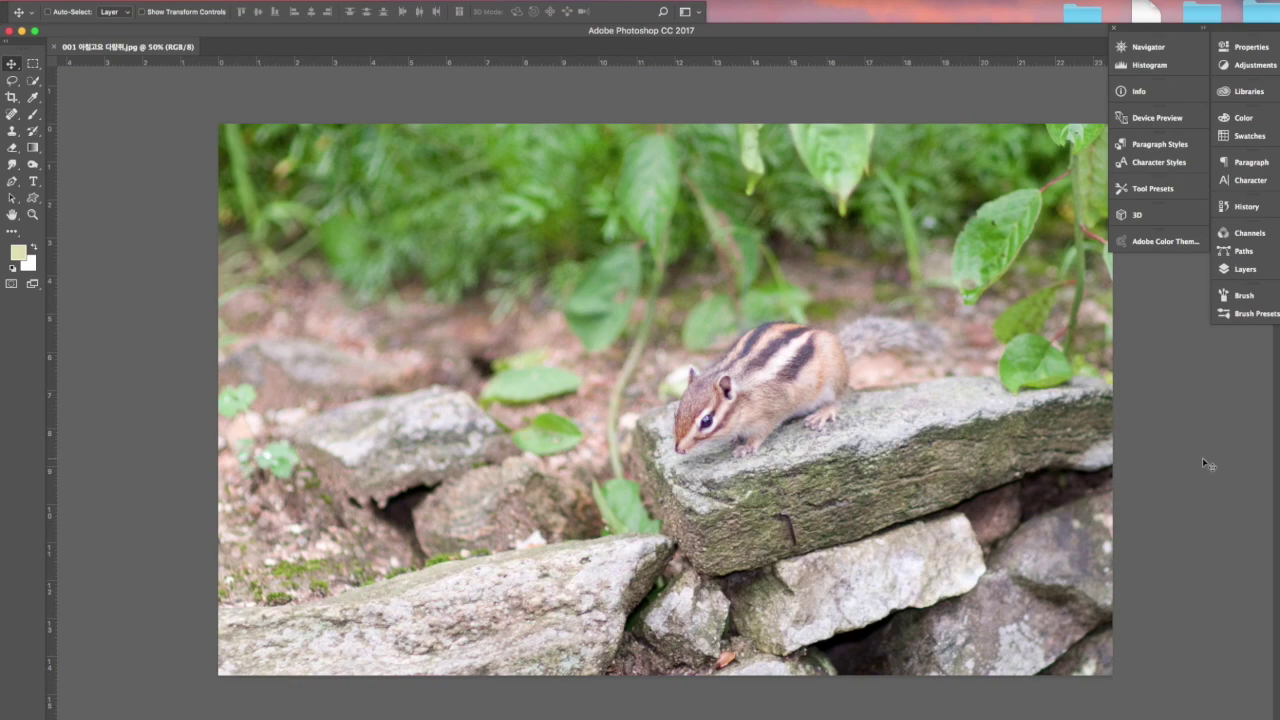
key(super+o)
click(330, 131)
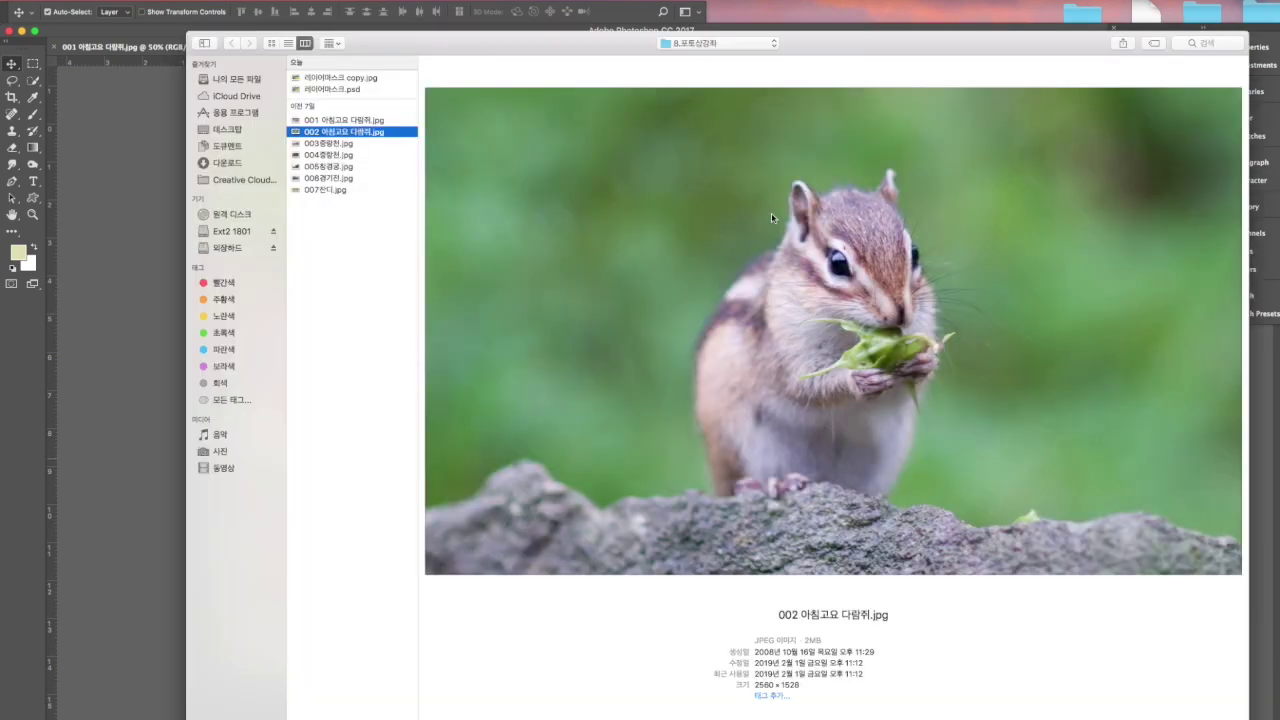
key(Return)
Move the photo of the leaf-eating chipmunk into the 001 아침고요 다람쥐.jpg document as a new layer.
drag(400, 113, 718, 229)
drag(912, 528, 452, 400)
drag(823, 424, 840, 427)
Scale down the leaf-eating chipmunk layer with Free Transform and place it in the lower-left corner of the background photo.
key(ctrl+t)
drag(1032, 196, 848, 282)
key(Return)
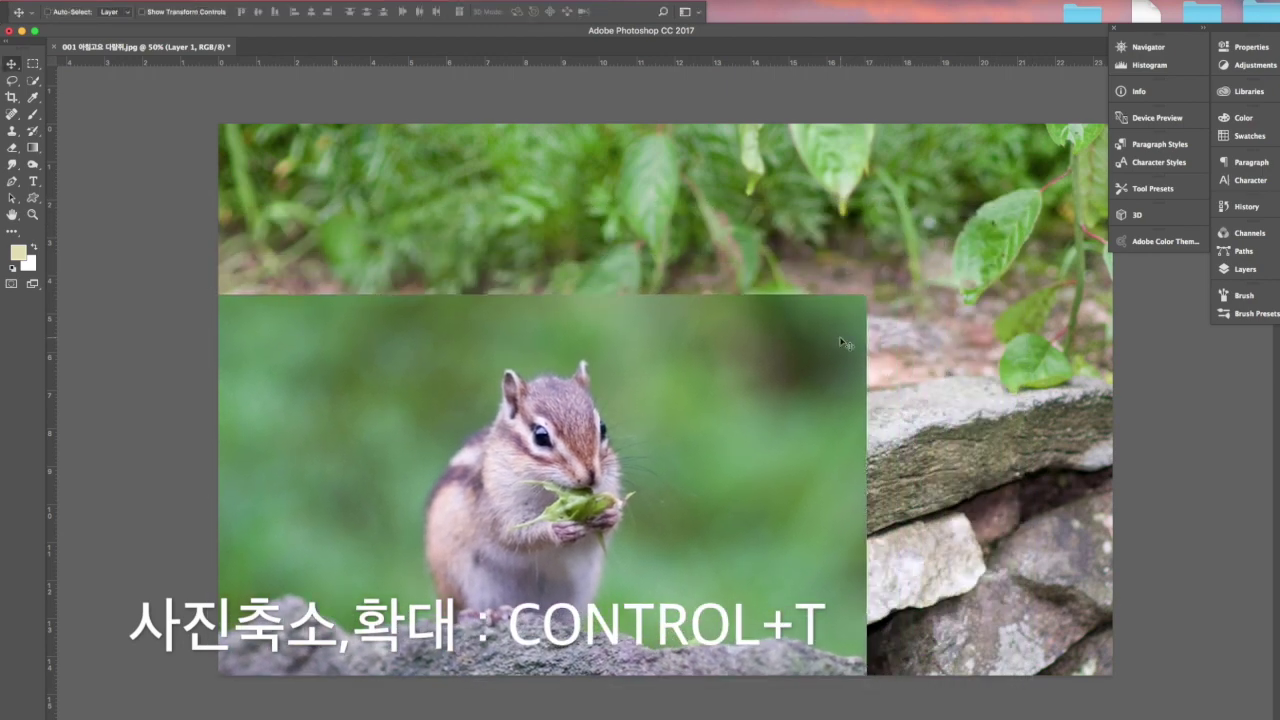
mouse_move(780, 512)
mouse_down()
mouse_move(685, 547)
mouse_move(777, 522)
mouse_up()
drag(809, 356, 746, 385)
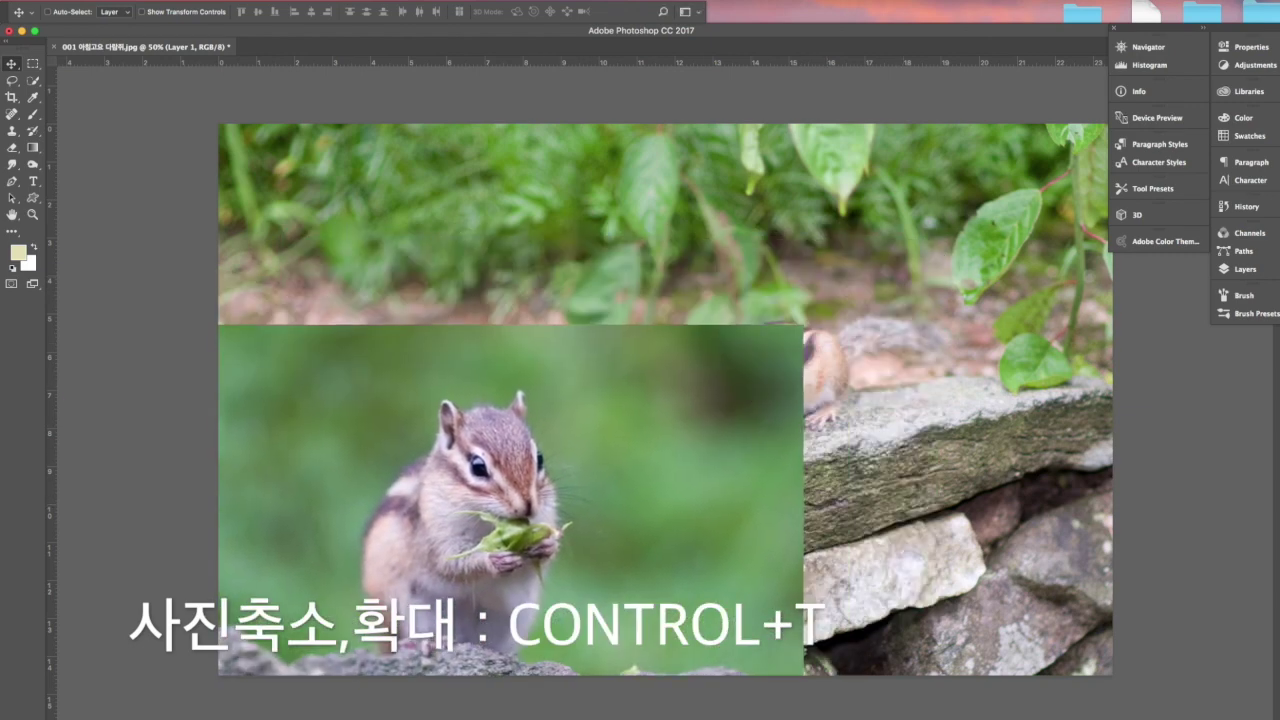
click(1245, 270)
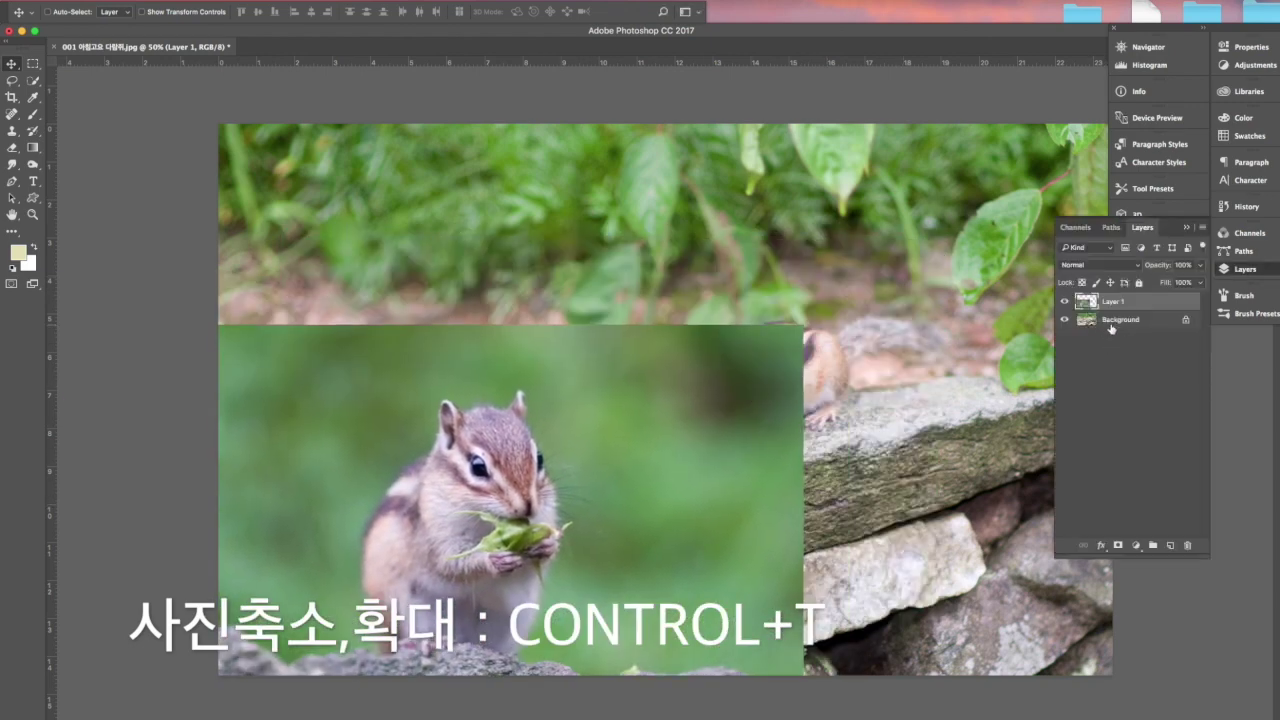
drag(700, 382, 557, 424)
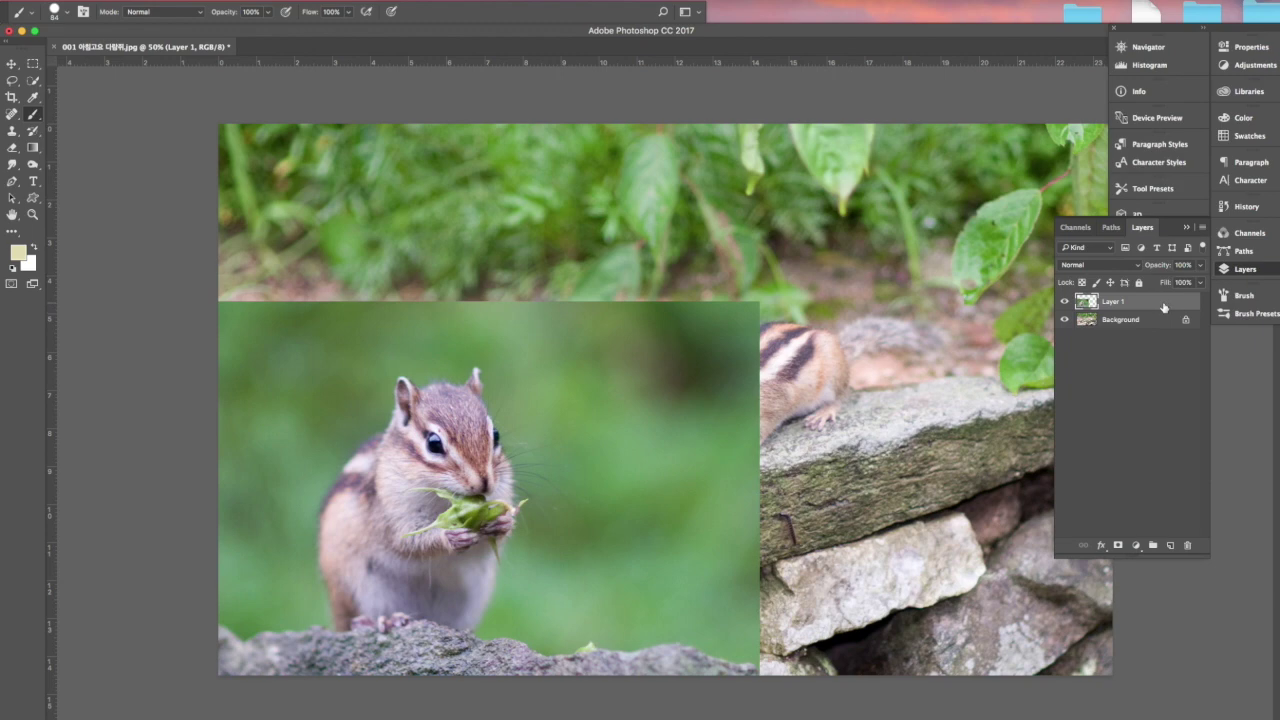
Add a layer mask to Layer 1 and invert it to black to hide the layer.
click(1119, 546)
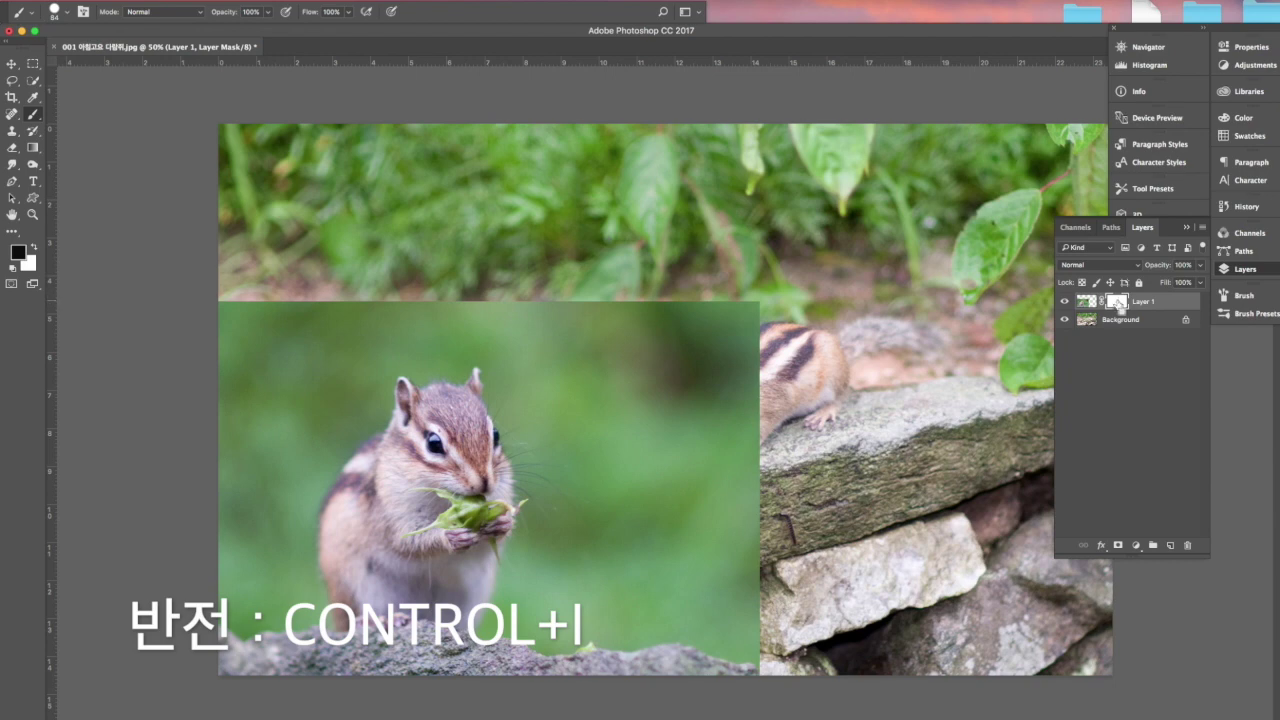
key(ctrl+i)
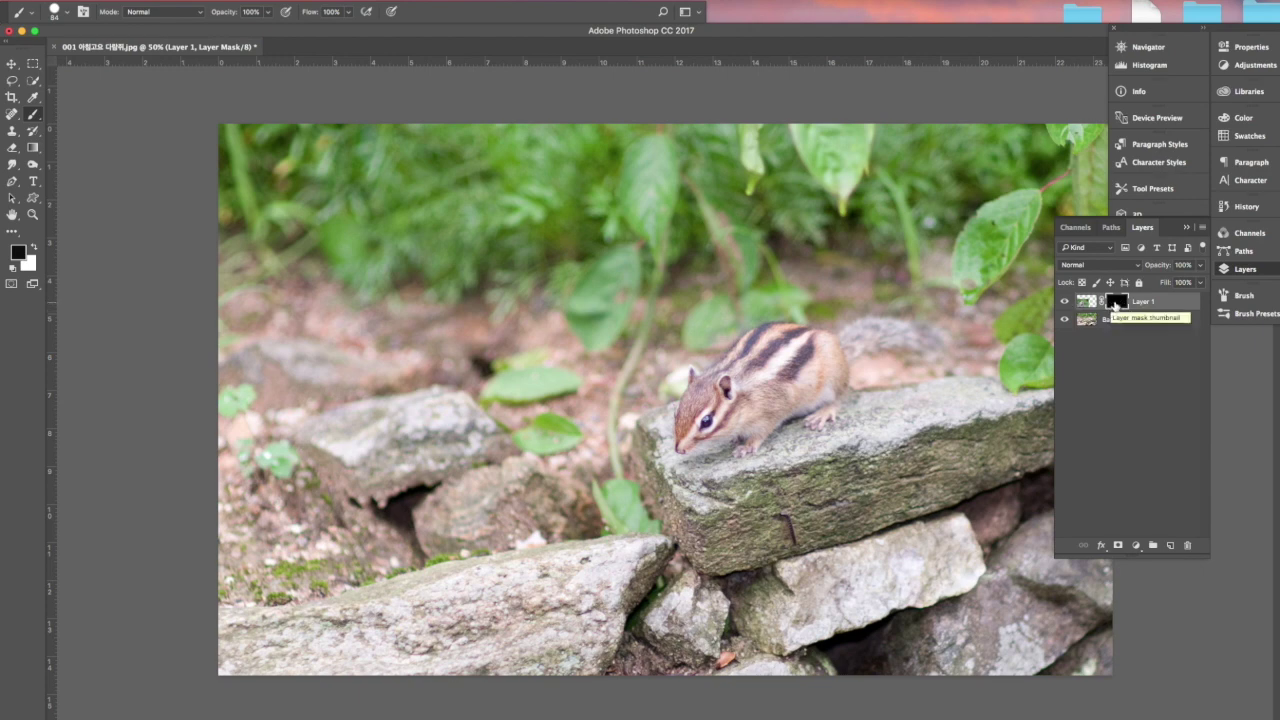
Choose the Brush tool with a soft round tip of 99 px and 0% hardness.
right_click(33, 115)
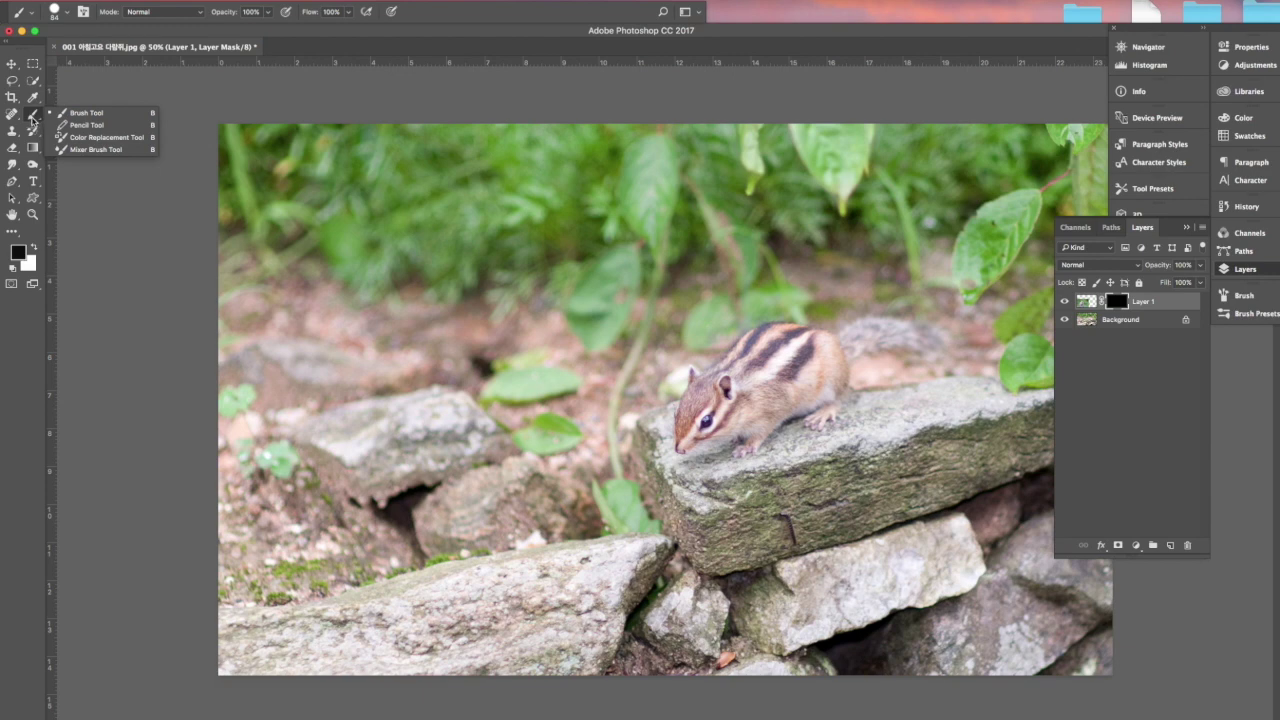
click(65, 113)
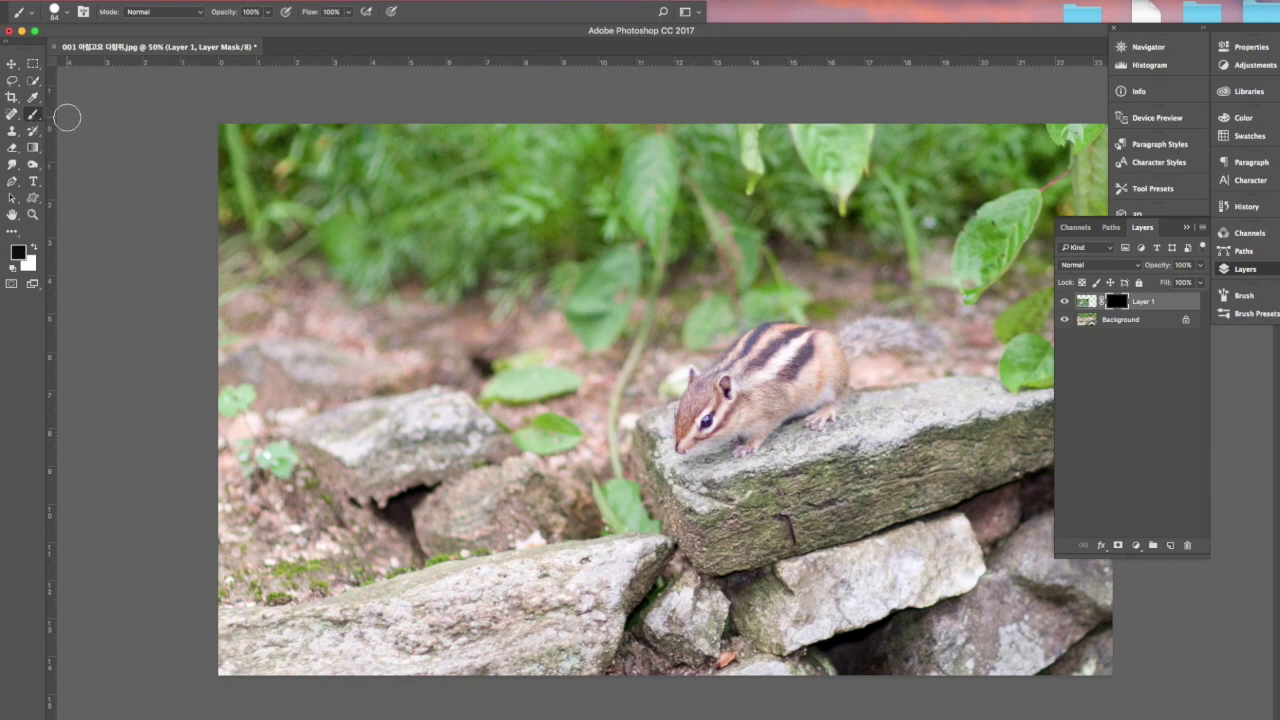
right_click(35, 115)
click(65, 113)
click(66, 17)
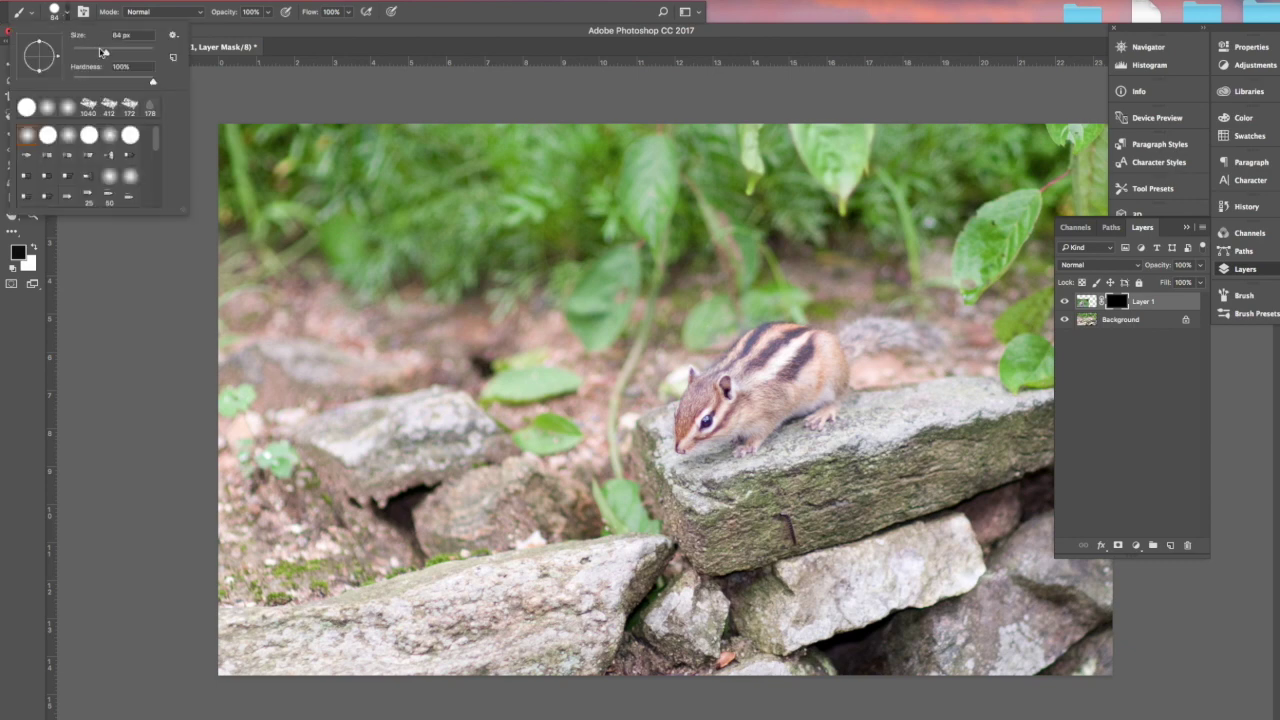
drag(105, 52, 111, 52)
click(52, 113)
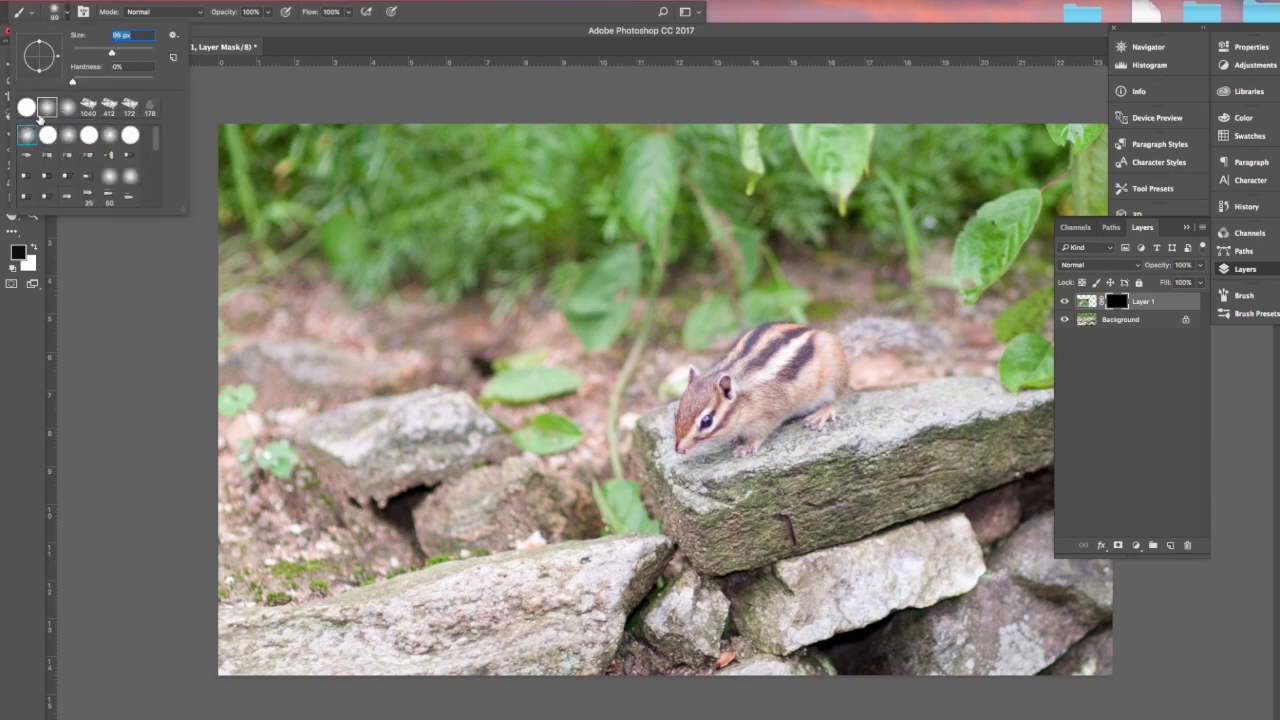
key(Return)
Paint white on Layer 1's mask to reveal the leaf-eating chipmunk, the rock under it and some surrounding green.
key(x)
mouse_move(455, 468)
mouse_down()
mouse_move(416, 439)
mouse_move(433, 474)
mouse_move(471, 474)
mouse_move(472, 422)
mouse_move(445, 399)
mouse_move(415, 405)
mouse_up()
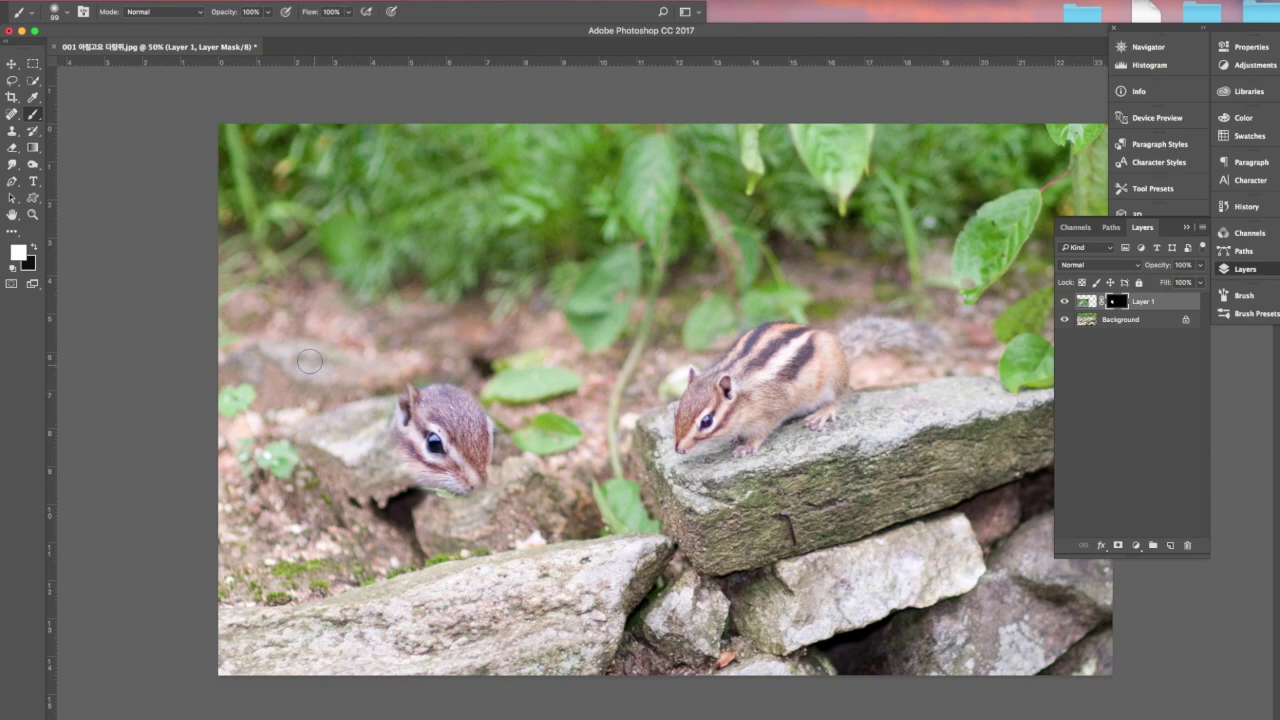
drag(386, 396, 398, 468)
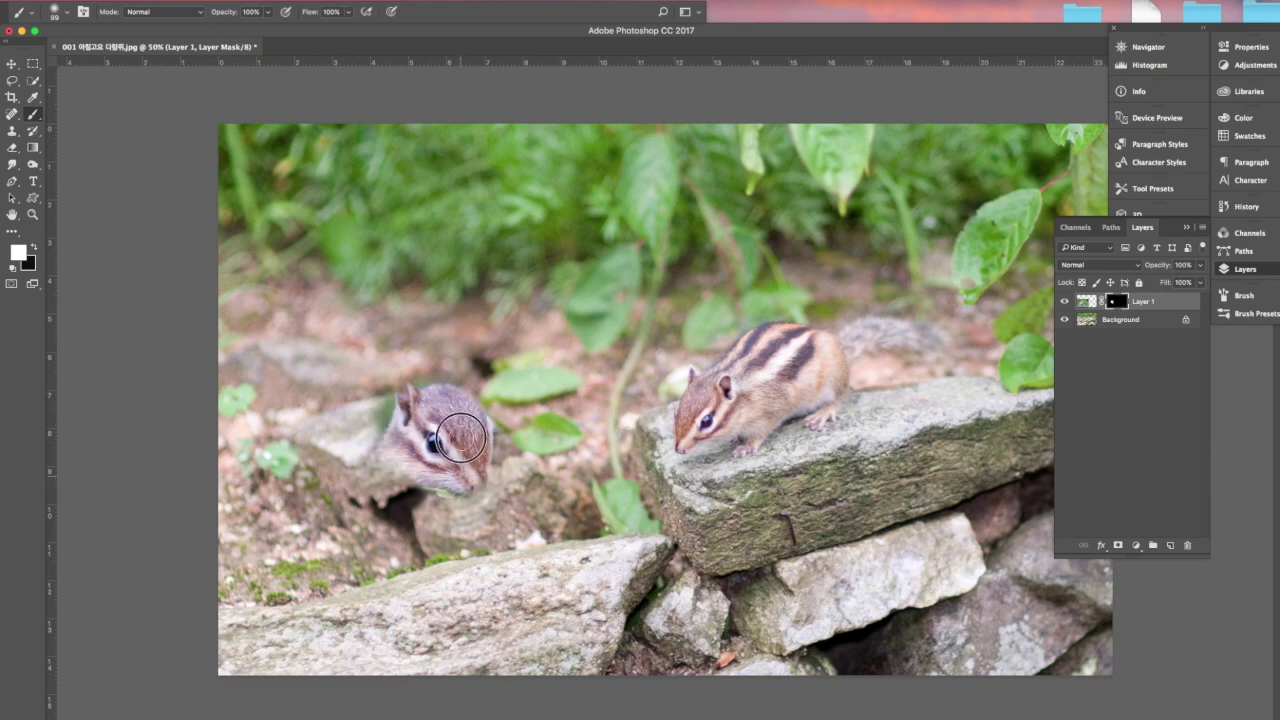
mouse_move(362, 461)
mouse_down()
mouse_move(409, 472)
mouse_move(378, 504)
mouse_move(446, 483)
mouse_move(409, 512)
mouse_move(444, 495)
mouse_move(424, 524)
mouse_move(451, 537)
mouse_move(468, 505)
mouse_move(461, 541)
mouse_move(392, 602)
mouse_move(451, 544)
mouse_move(346, 593)
mouse_move(445, 560)
mouse_move(372, 654)
mouse_move(509, 568)
mouse_move(364, 691)
mouse_move(484, 638)
mouse_move(429, 666)
mouse_move(477, 562)
mouse_move(356, 641)
mouse_move(300, 648)
mouse_move(303, 666)
mouse_move(527, 699)
mouse_move(528, 670)
mouse_move(570, 665)
mouse_move(509, 636)
mouse_move(611, 658)
mouse_move(544, 656)
mouse_move(618, 687)
mouse_move(565, 677)
mouse_move(659, 700)
mouse_move(563, 668)
mouse_move(661, 689)
mouse_move(641, 678)
mouse_move(470, 653)
mouse_move(482, 577)
mouse_move(220, 629)
mouse_move(334, 574)
mouse_move(393, 640)
mouse_move(186, 637)
mouse_move(366, 614)
mouse_move(403, 489)
mouse_move(355, 525)
mouse_up()
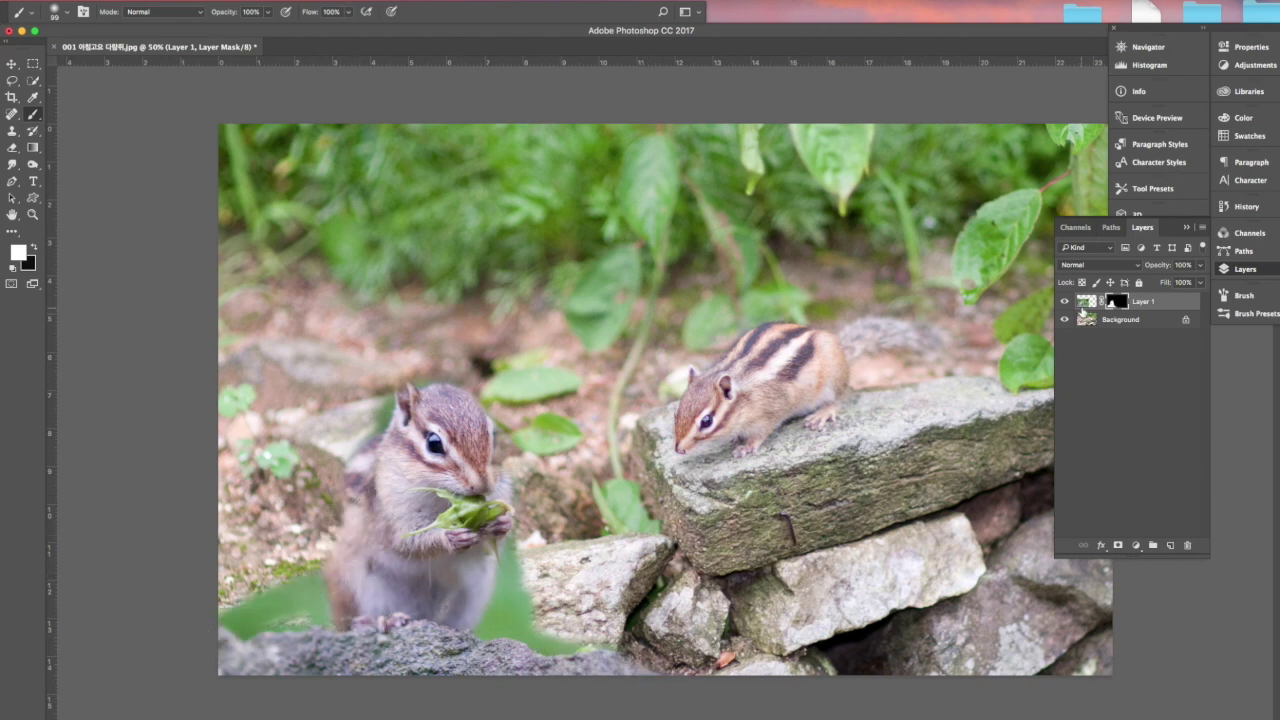
mouse_move(327, 578)
mouse_down()
mouse_move(364, 434)
mouse_move(322, 618)
mouse_move(345, 430)
mouse_move(451, 441)
mouse_move(472, 659)
mouse_move(514, 479)
mouse_move(400, 385)
mouse_up()
mouse_move(279, 636)
mouse_down()
mouse_move(453, 419)
mouse_move(449, 367)
mouse_move(290, 580)
mouse_move(418, 412)
mouse_up()
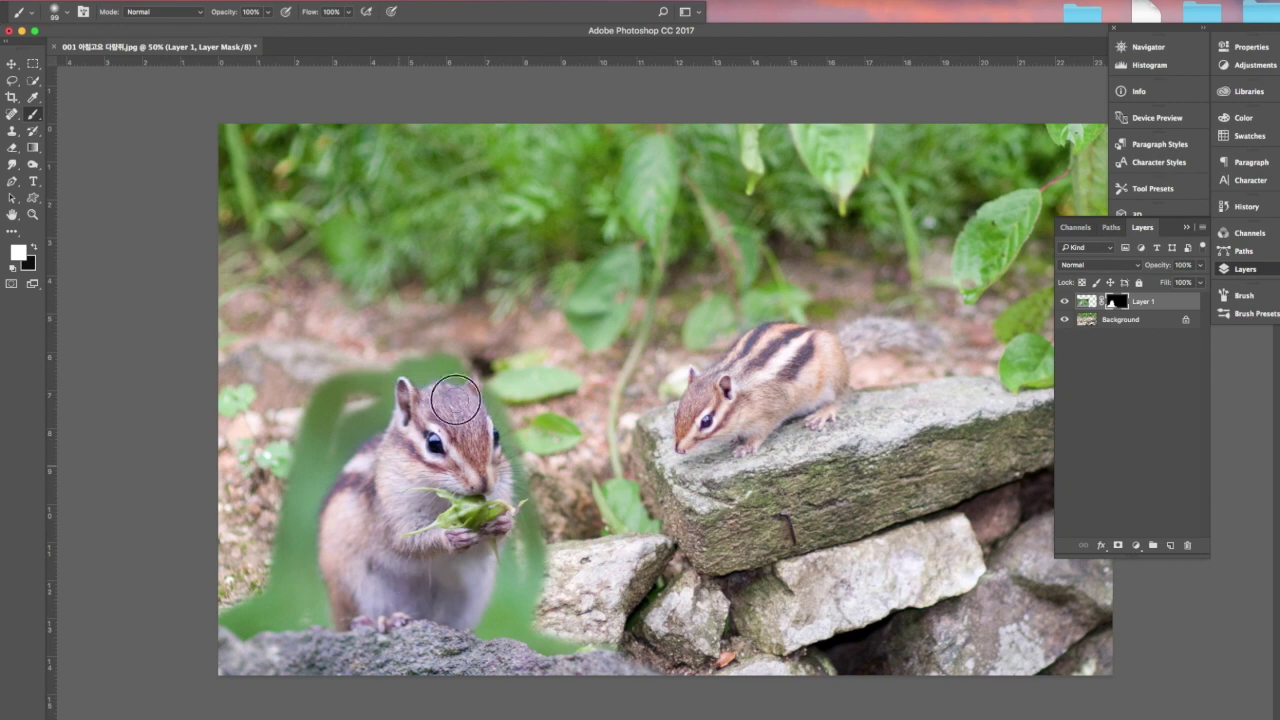
mouse_move(451, 357)
mouse_down()
mouse_move(324, 453)
mouse_move(351, 480)
mouse_up()
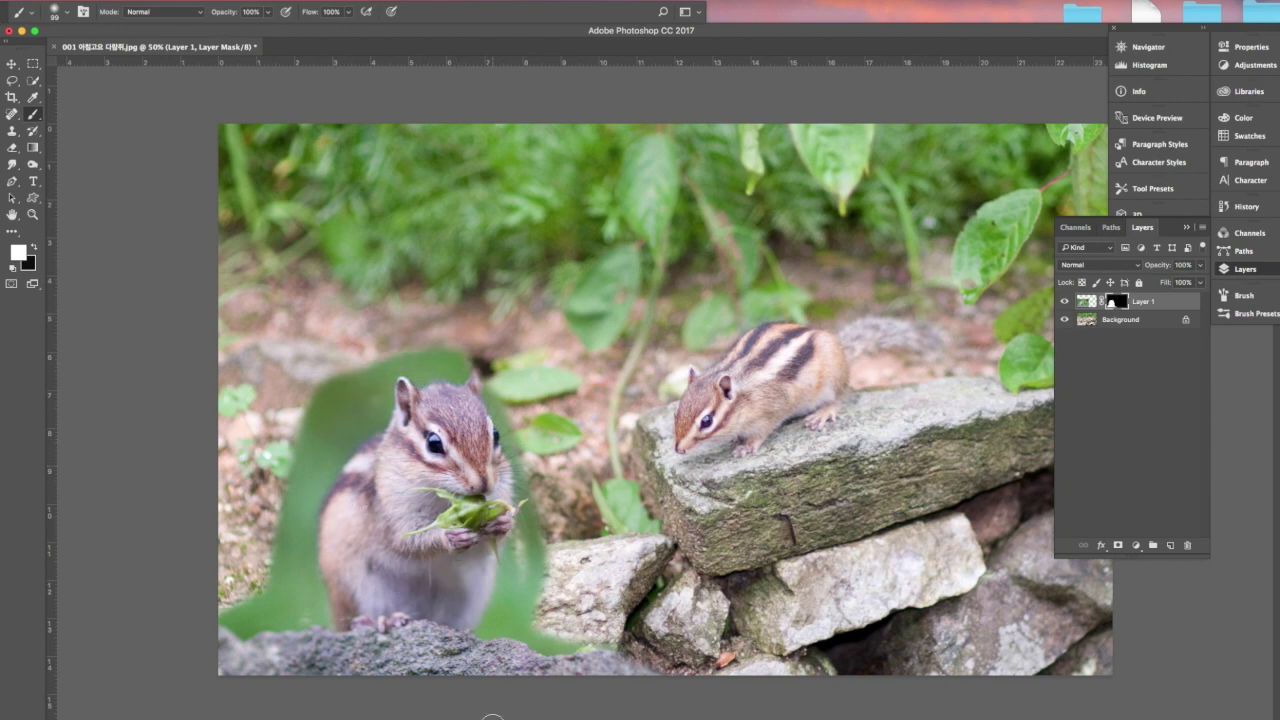
drag(516, 410, 520, 580)
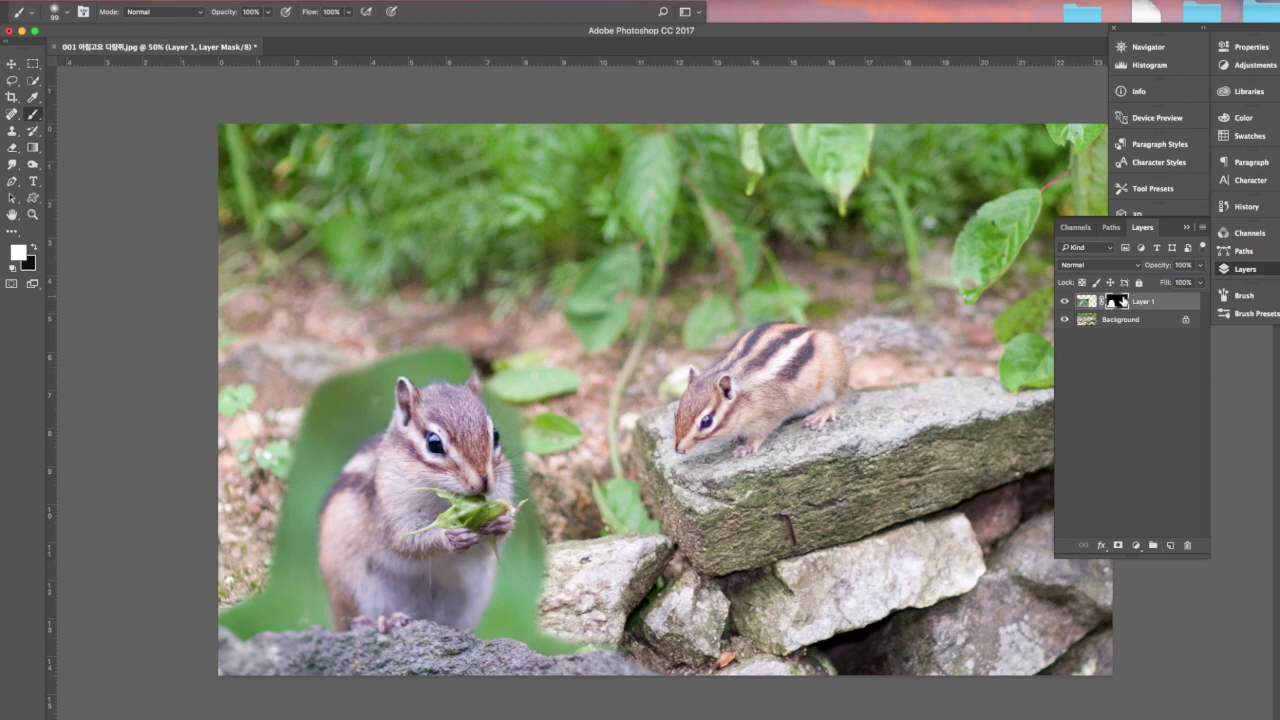
Switch the brush colour to black and paint on the mask to hide surplus green background around the chipmunk.
click(35, 249)
click(18, 252)
key(Return)
mouse_move(540, 628)
mouse_down()
mouse_move(482, 621)
mouse_move(510, 592)
mouse_move(512, 558)
mouse_move(494, 600)
mouse_move(526, 585)
mouse_move(535, 506)
mouse_move(533, 614)
mouse_move(560, 520)
mouse_move(556, 437)
mouse_move(523, 572)
mouse_move(522, 388)
mouse_move(521, 426)
mouse_move(502, 382)
mouse_move(432, 356)
mouse_move(283, 381)
mouse_move(257, 637)
mouse_move(245, 597)
mouse_move(268, 544)
mouse_move(253, 585)
mouse_up()
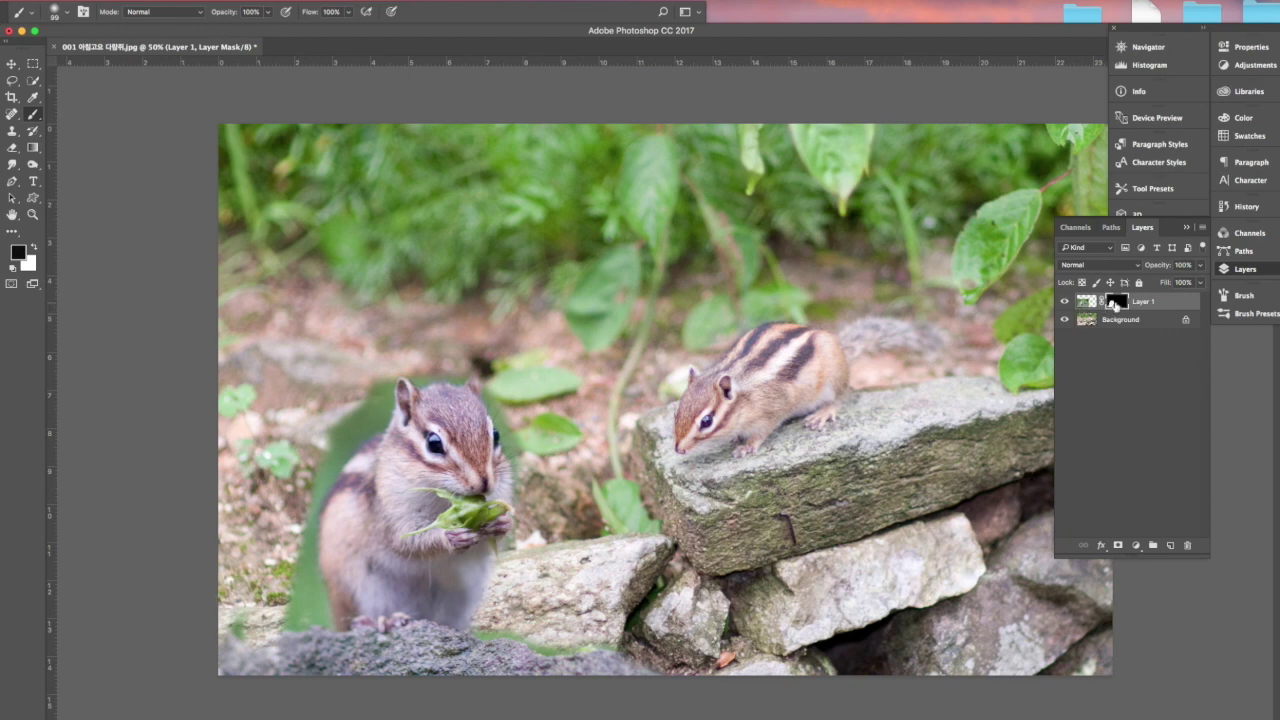
Delete the layer mask from Layer 1.
right_click(1117, 301)
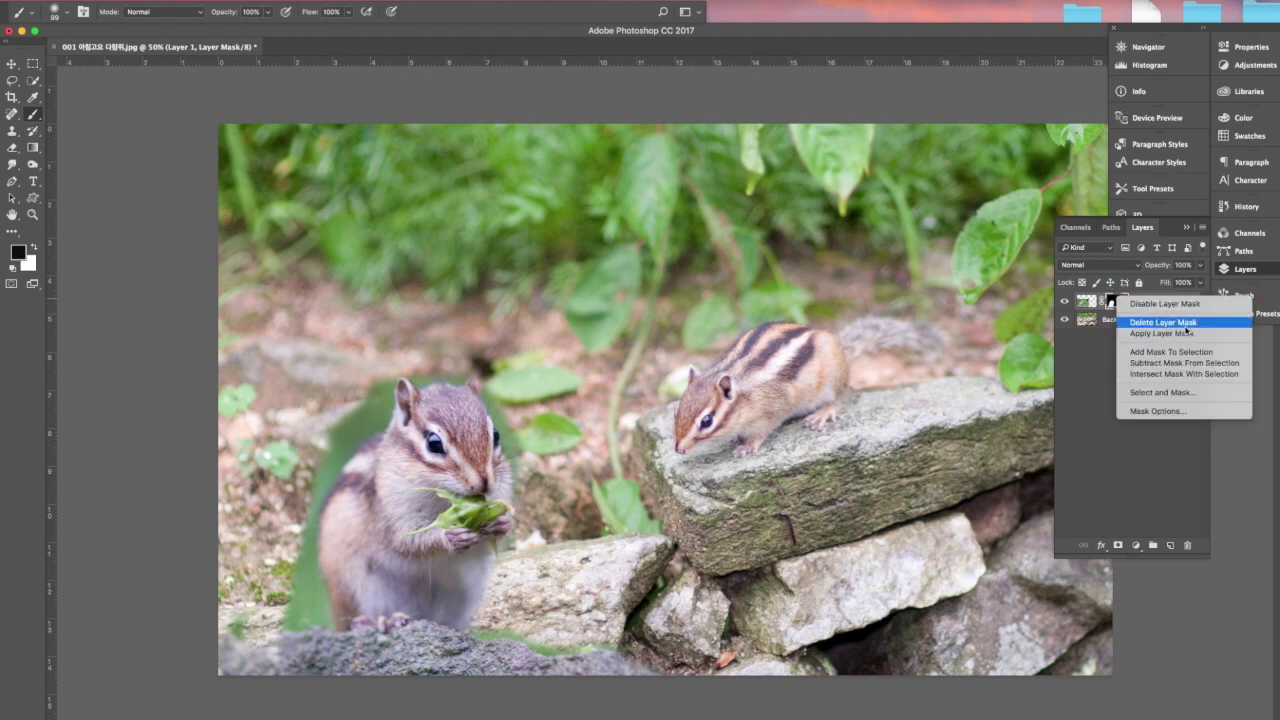
right_click(1117, 303)
right_click(1117, 304)
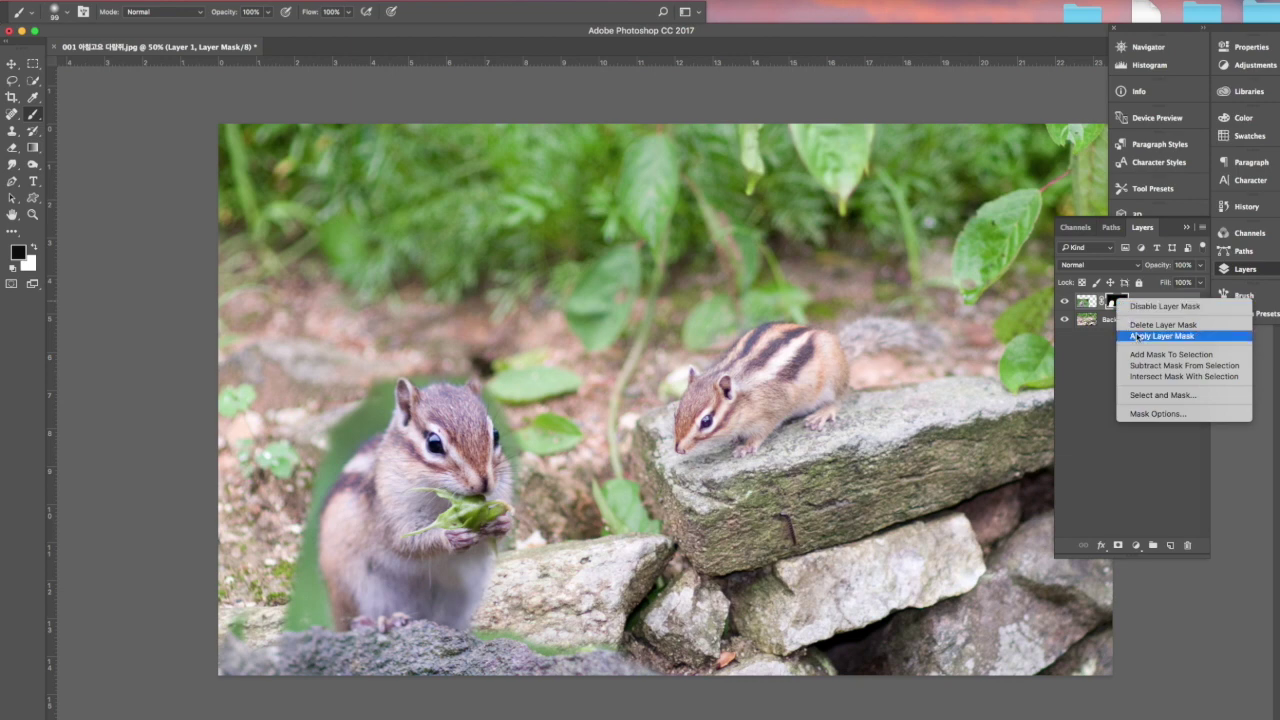
click(1188, 326)
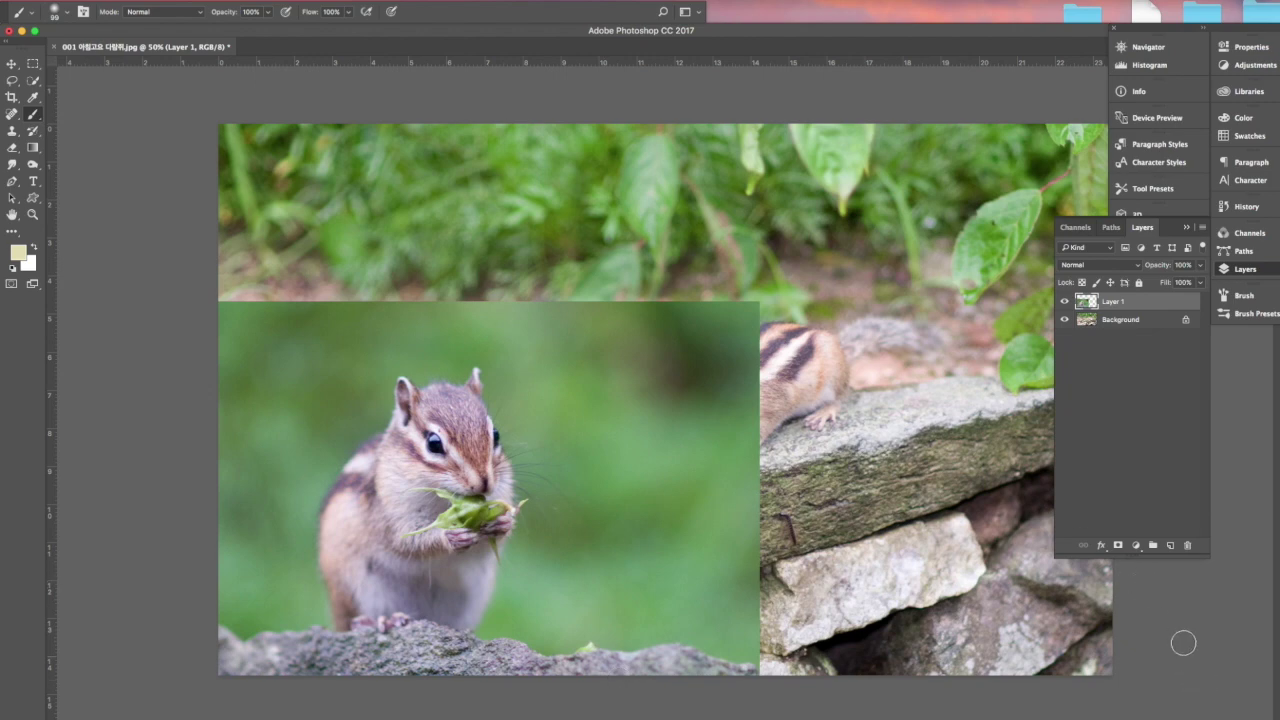
Give Layer 1 a fresh inverted layer mask and paint white on it to reveal the leaf-eating chipmunk and its rock.
click(1117, 545)
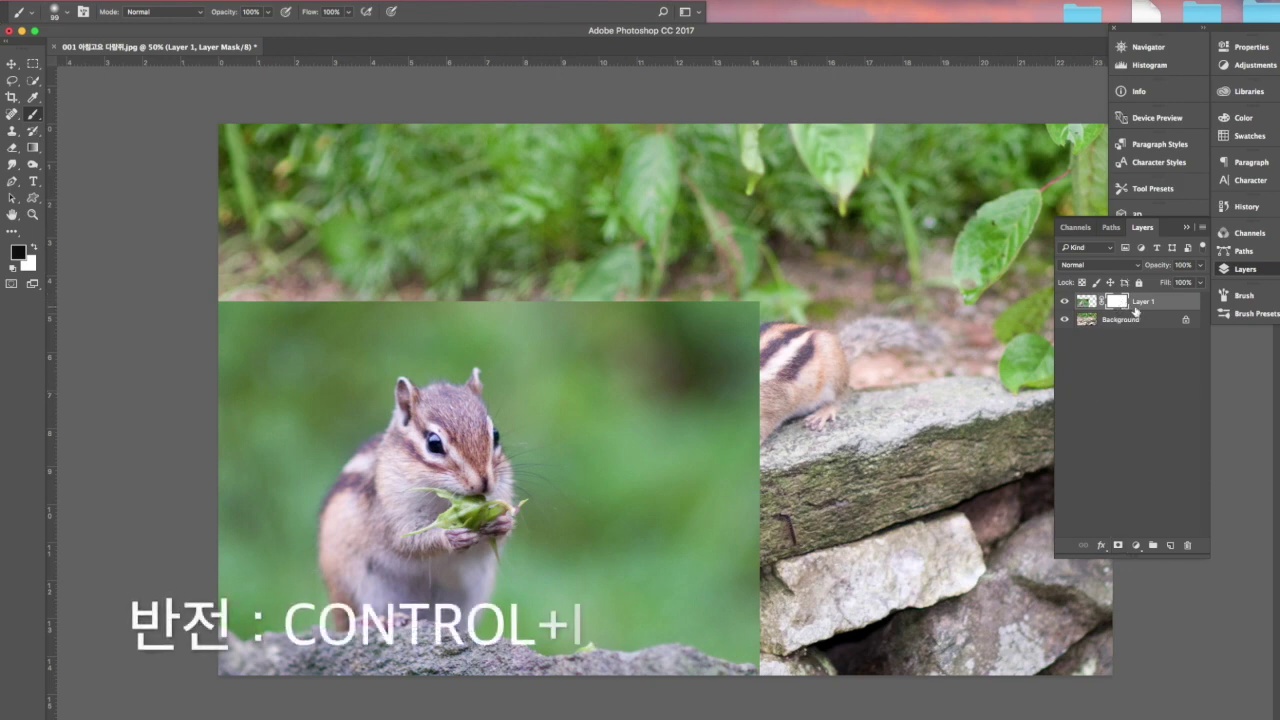
key(ctrl+i)
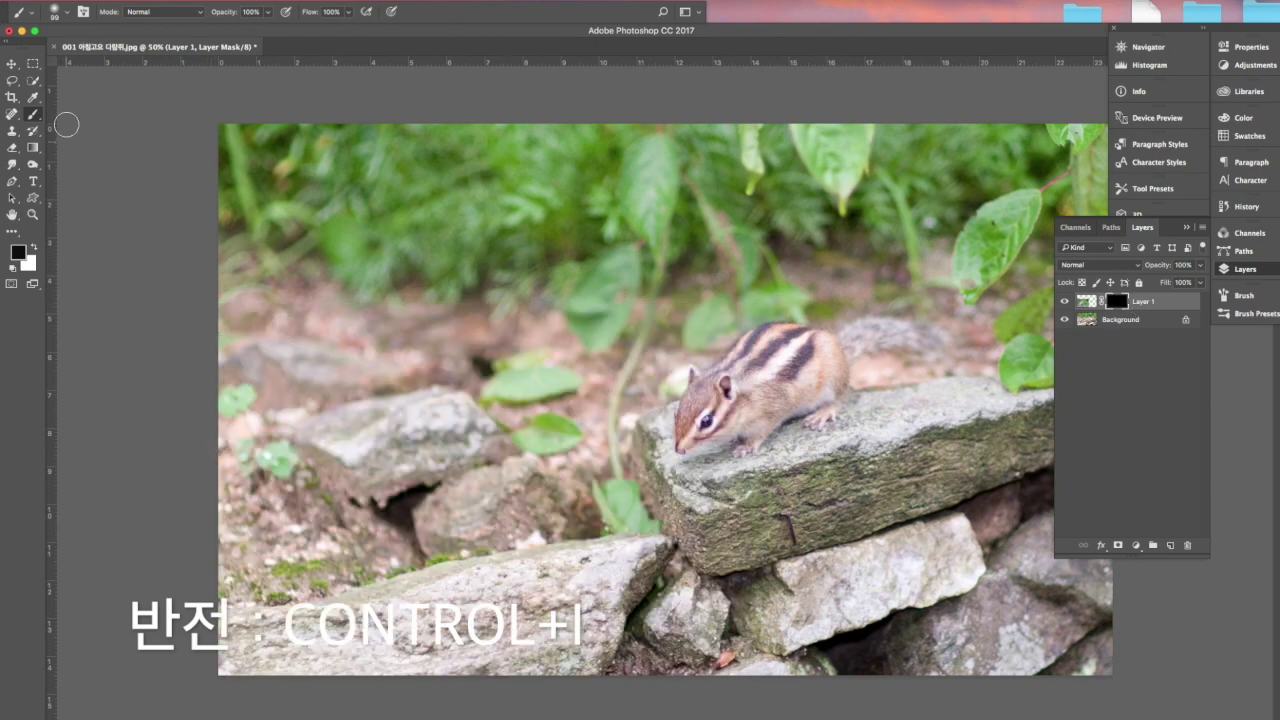
right_click(33, 114)
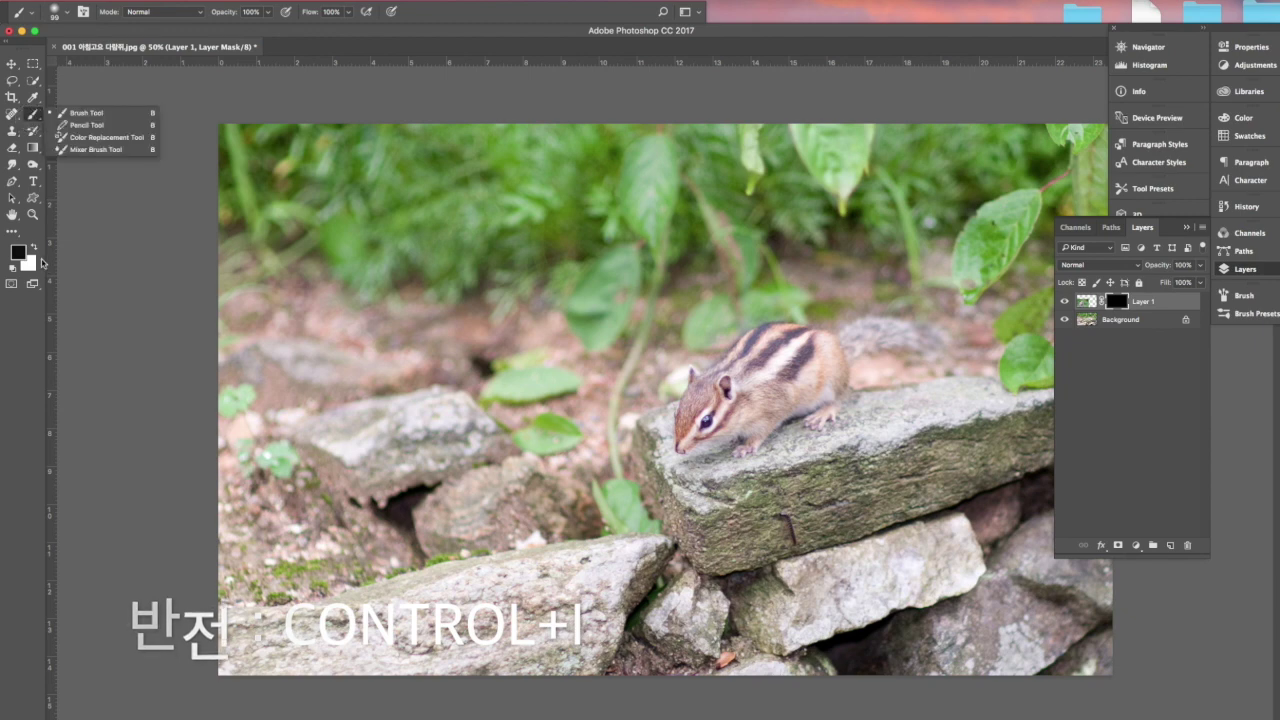
click(33, 246)
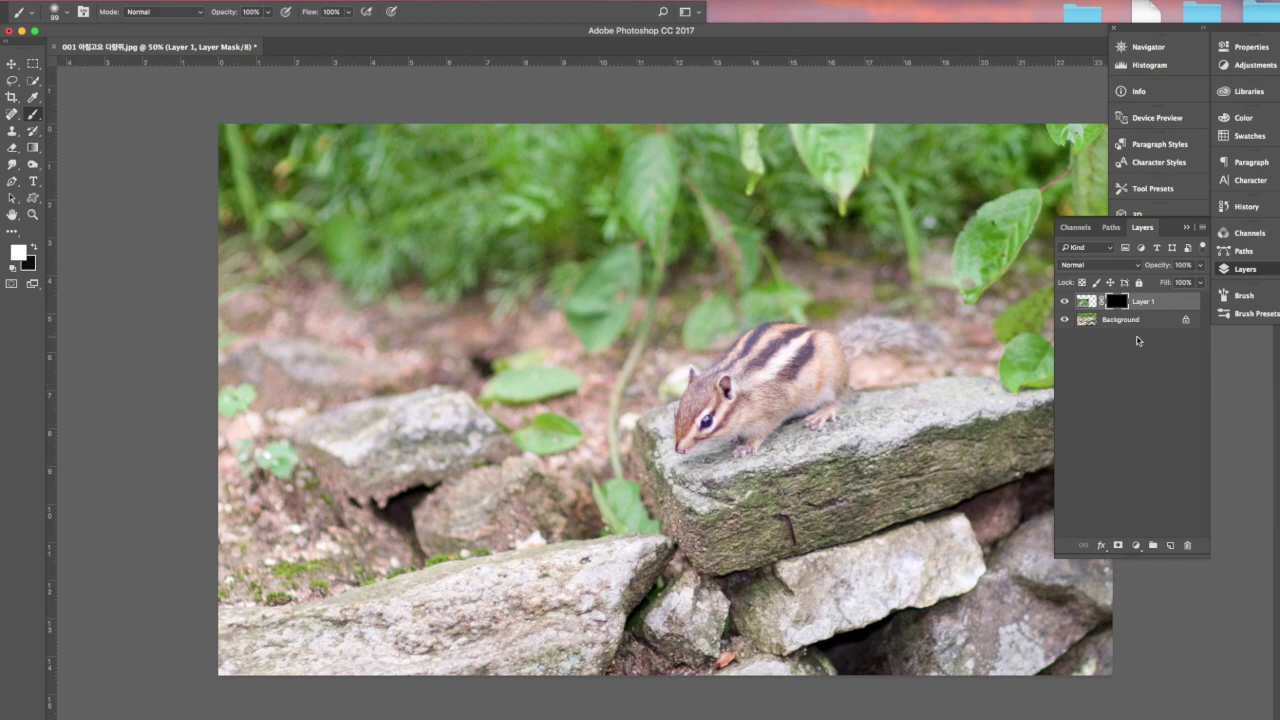
mouse_move(412, 515)
mouse_down()
mouse_move(479, 500)
mouse_move(482, 475)
mouse_move(447, 512)
mouse_move(461, 449)
mouse_move(447, 471)
mouse_move(420, 408)
mouse_move(400, 453)
mouse_move(409, 389)
mouse_move(374, 414)
mouse_move(393, 446)
mouse_move(419, 392)
mouse_move(464, 477)
mouse_move(396, 461)
mouse_move(390, 526)
mouse_move(439, 522)
mouse_move(446, 496)
mouse_move(459, 538)
mouse_move(382, 560)
mouse_move(495, 490)
mouse_move(484, 578)
mouse_move(370, 680)
mouse_move(327, 573)
mouse_move(228, 660)
mouse_move(404, 684)
mouse_move(433, 646)
mouse_move(607, 666)
mouse_move(228, 655)
mouse_up()
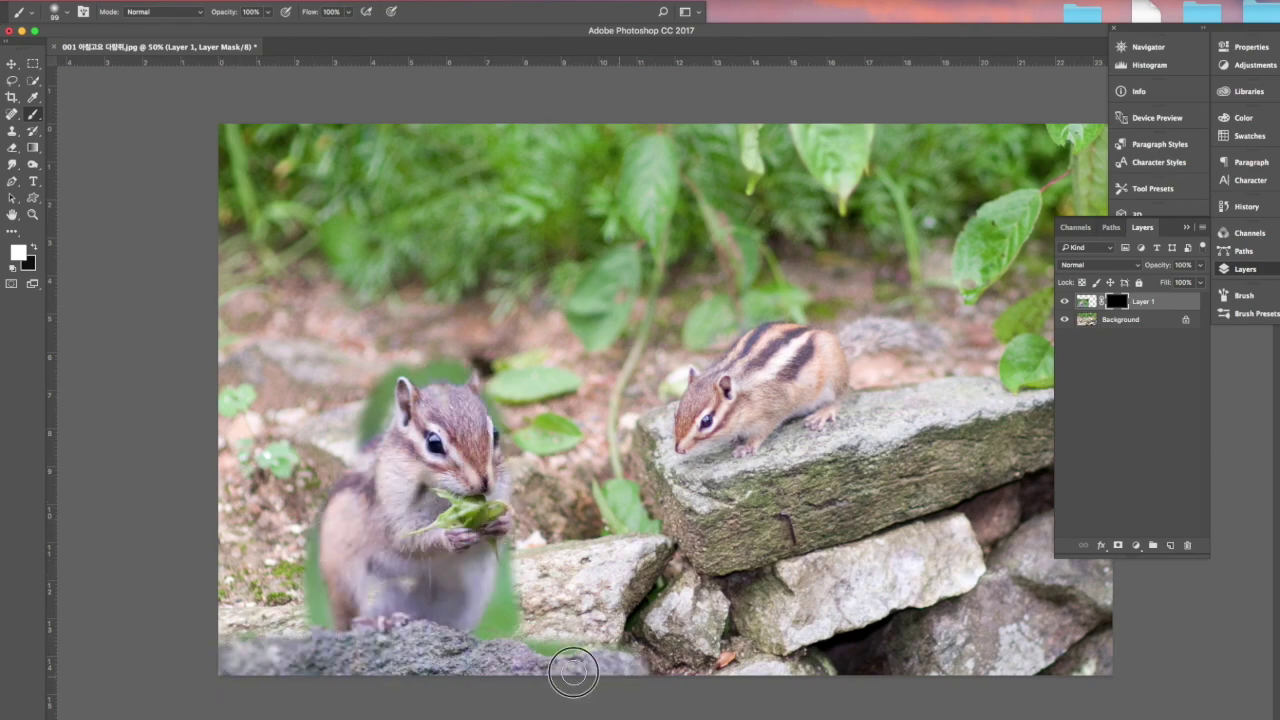
Paint black on Layer 1's mask to hide the green background around the chipmunk, reducing the brush size for the edges.
key(v)
scroll(654, 297, up, 1)
scroll(652, 297, left, 3)
scroll(646, 297, right, 2)
scroll(609, 382, down, 1)
scroll(609, 382, right, 1)
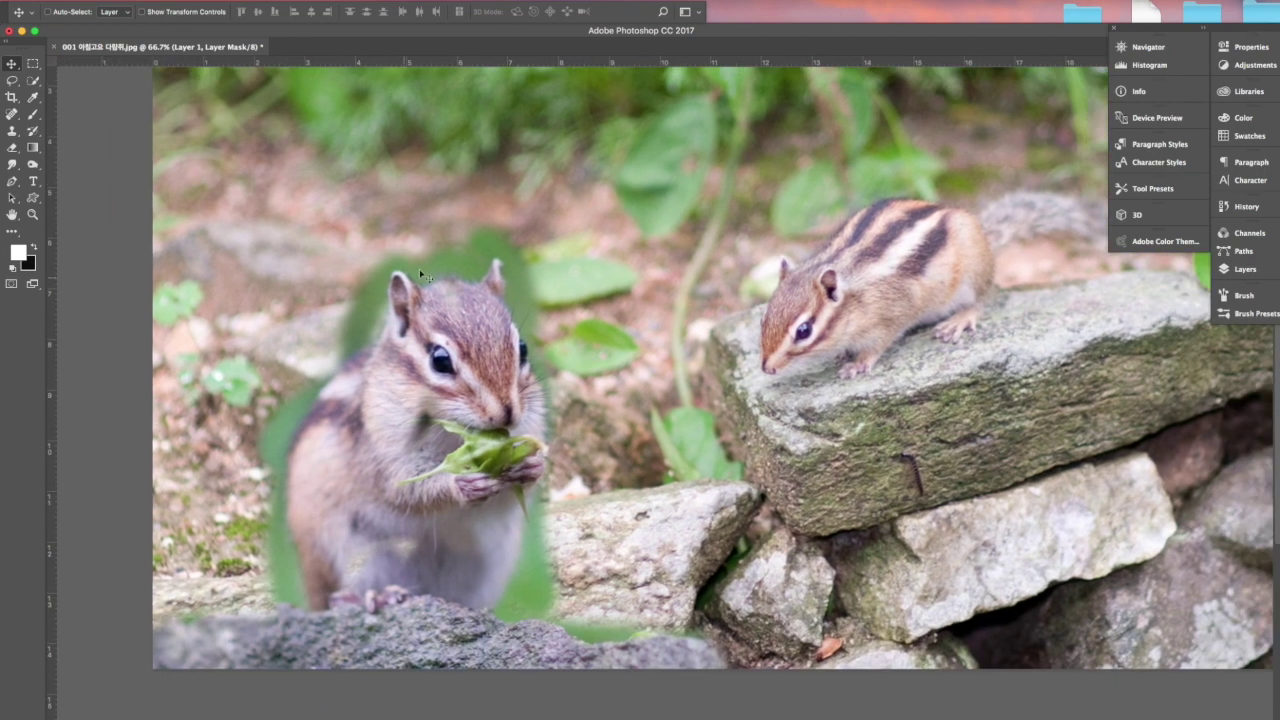
click(1245, 269)
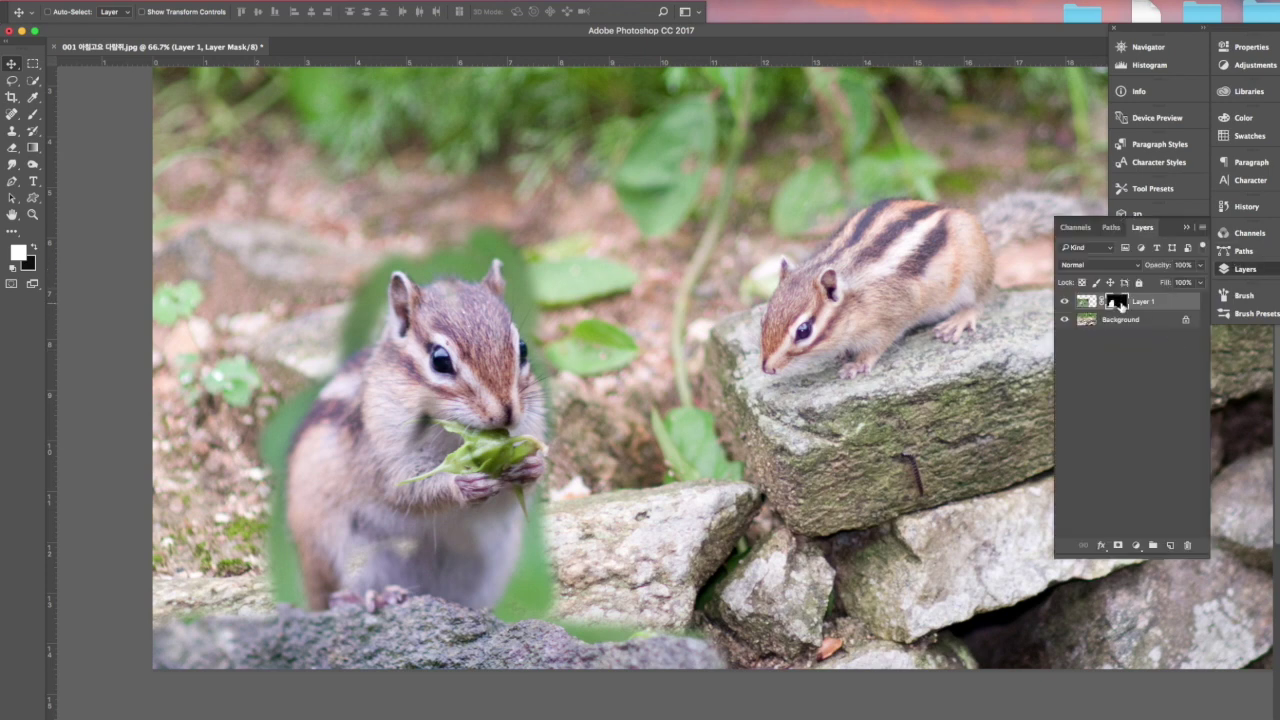
click(34, 247)
click(33, 114)
click(88, 111)
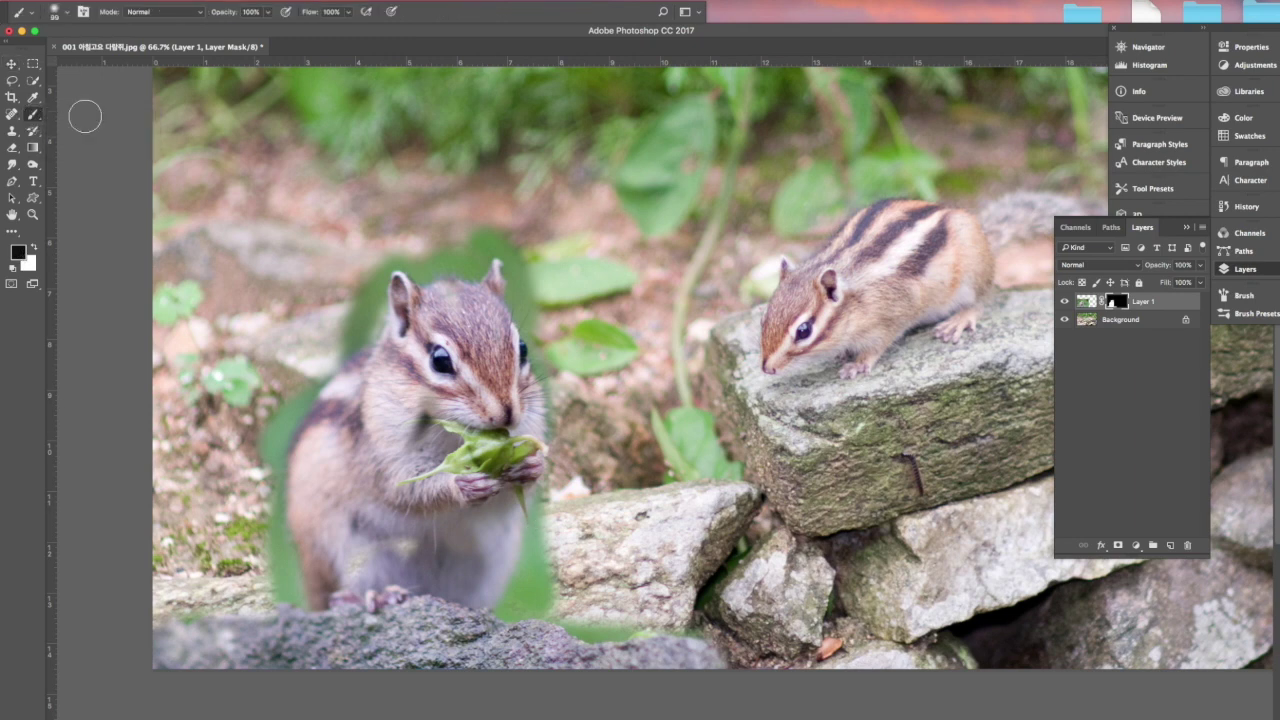
mouse_move(550, 592)
mouse_down()
mouse_move(514, 614)
mouse_move(537, 586)
mouse_move(517, 606)
mouse_move(515, 560)
mouse_up()
click(55, 12)
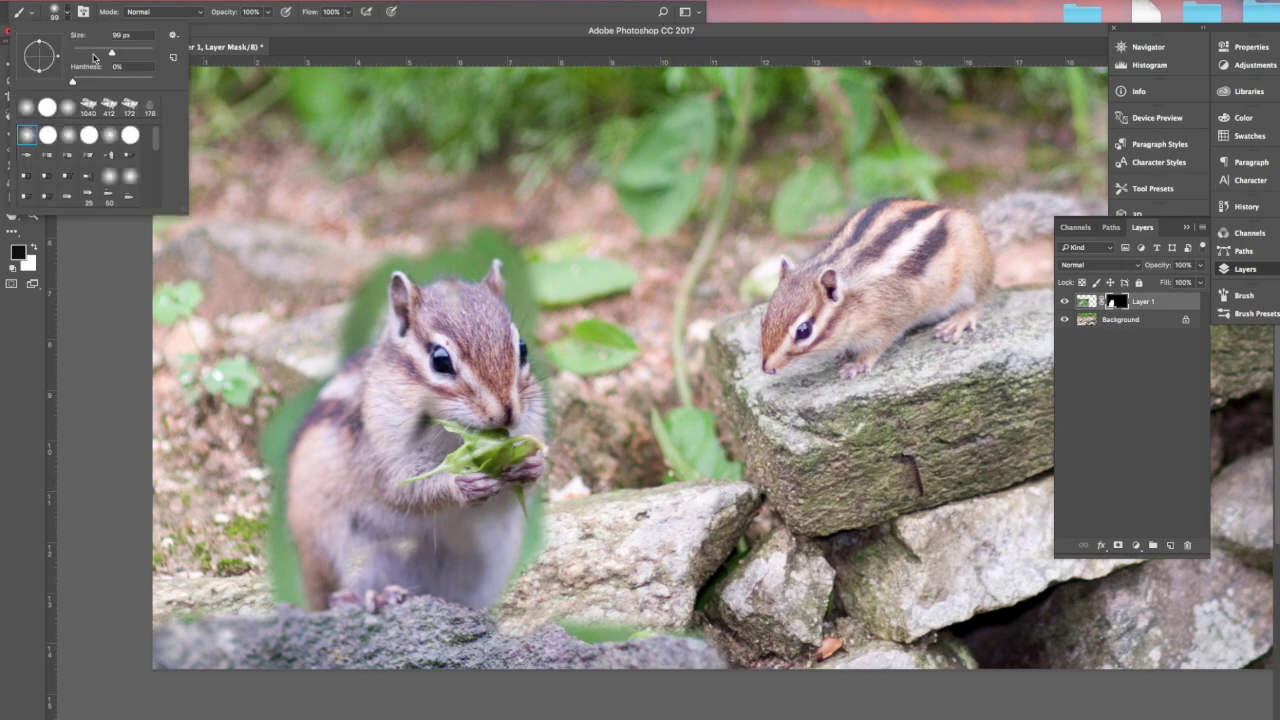
drag(96, 59, 85, 59)
Move the masked chipmunk layer slightly left and down within the composite.
key(super+1)
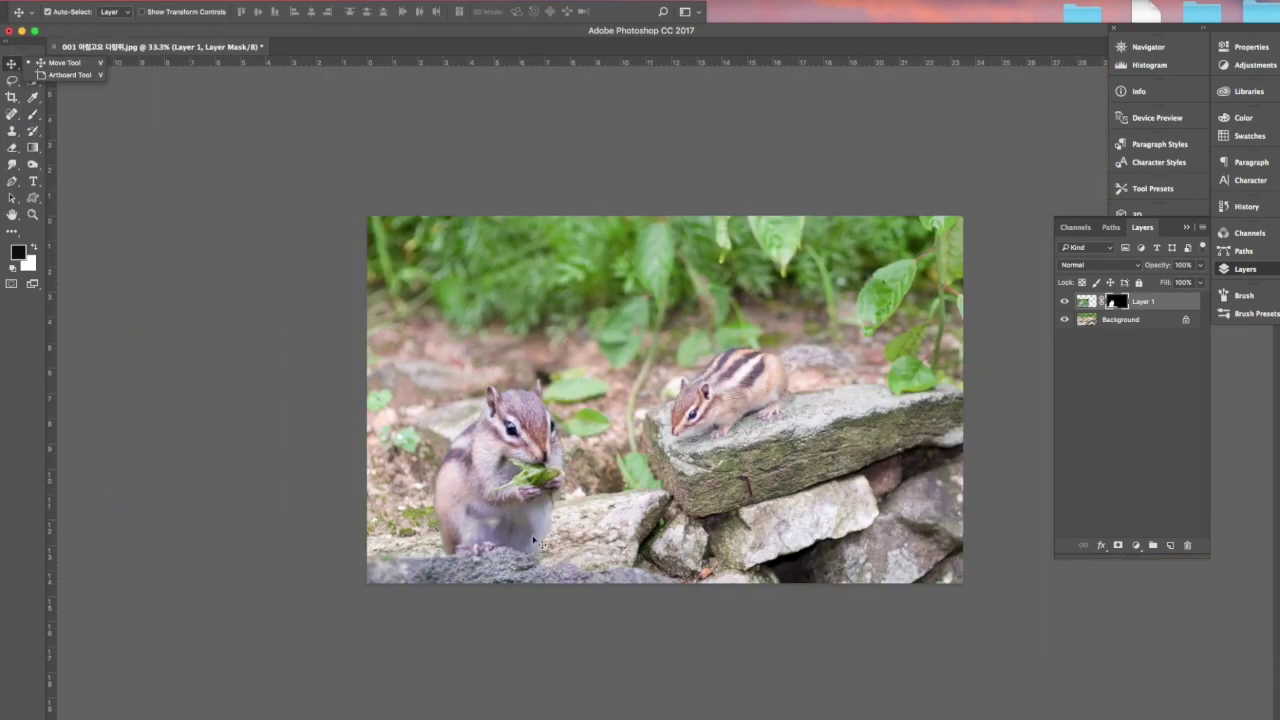
key(super)
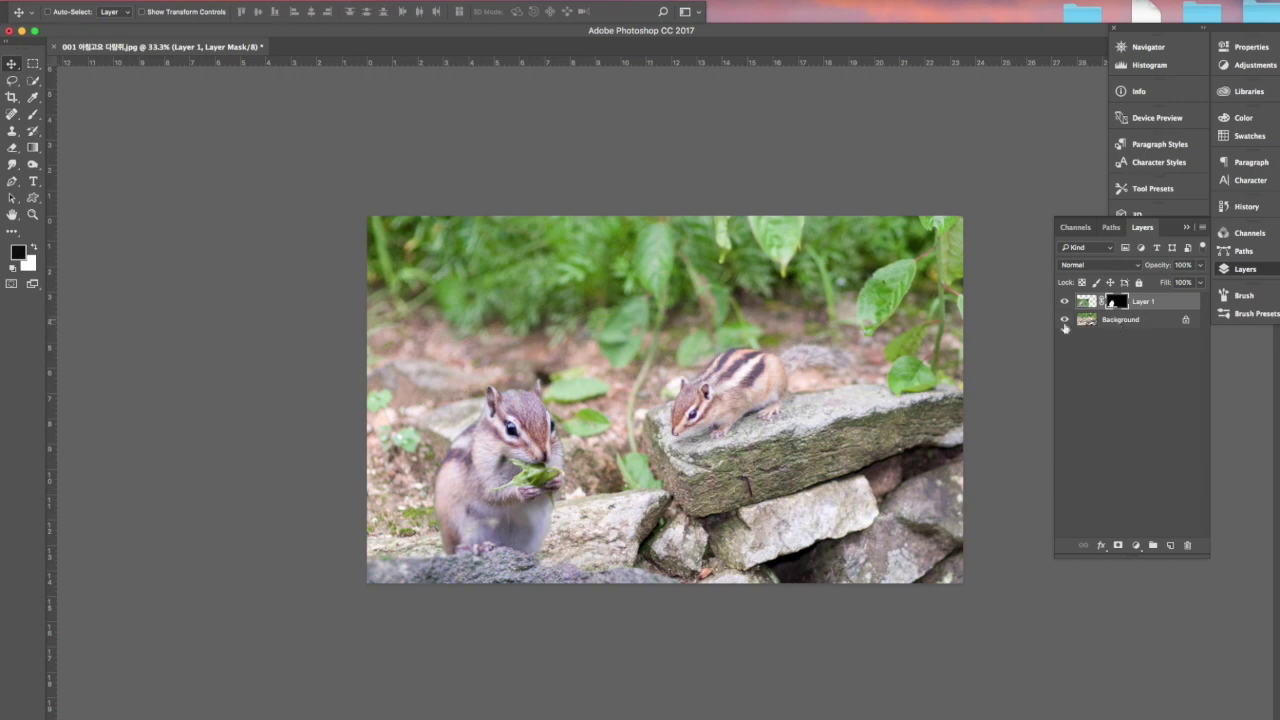
drag(524, 528, 488, 540)
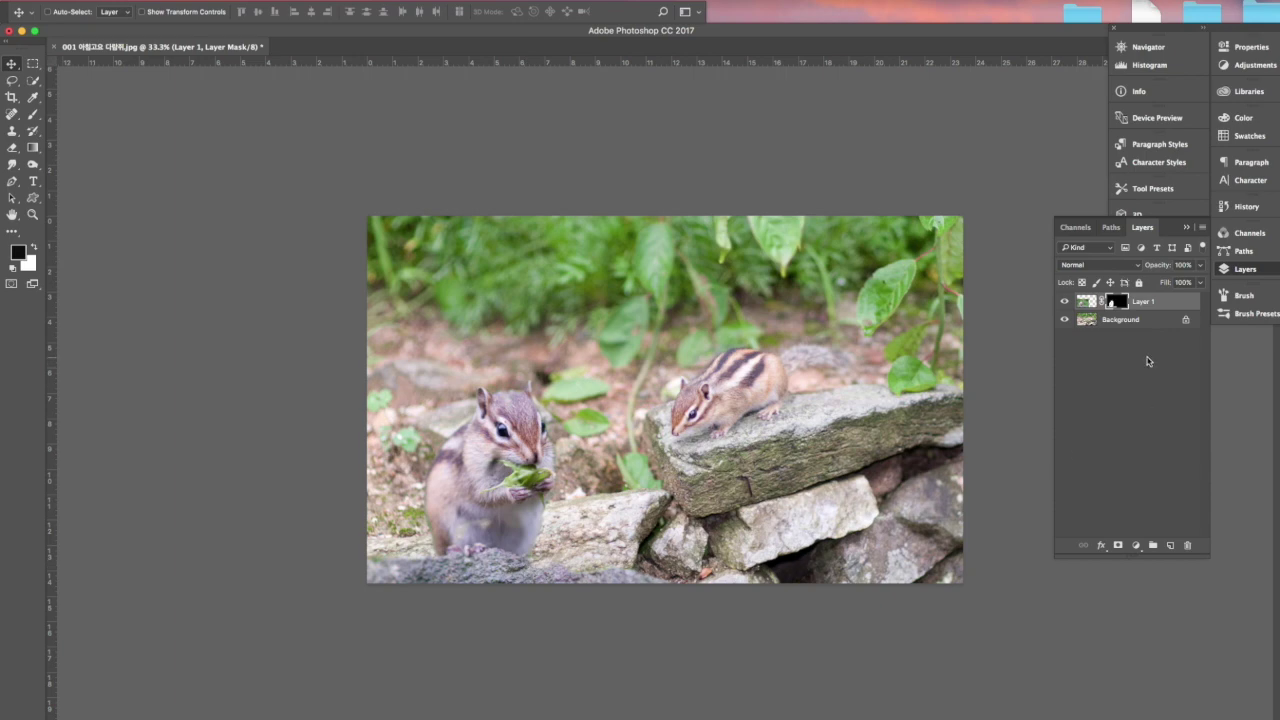
Undo the last move of the chipmunk layer and save the composite as a separate file.
key(ctrl+z)
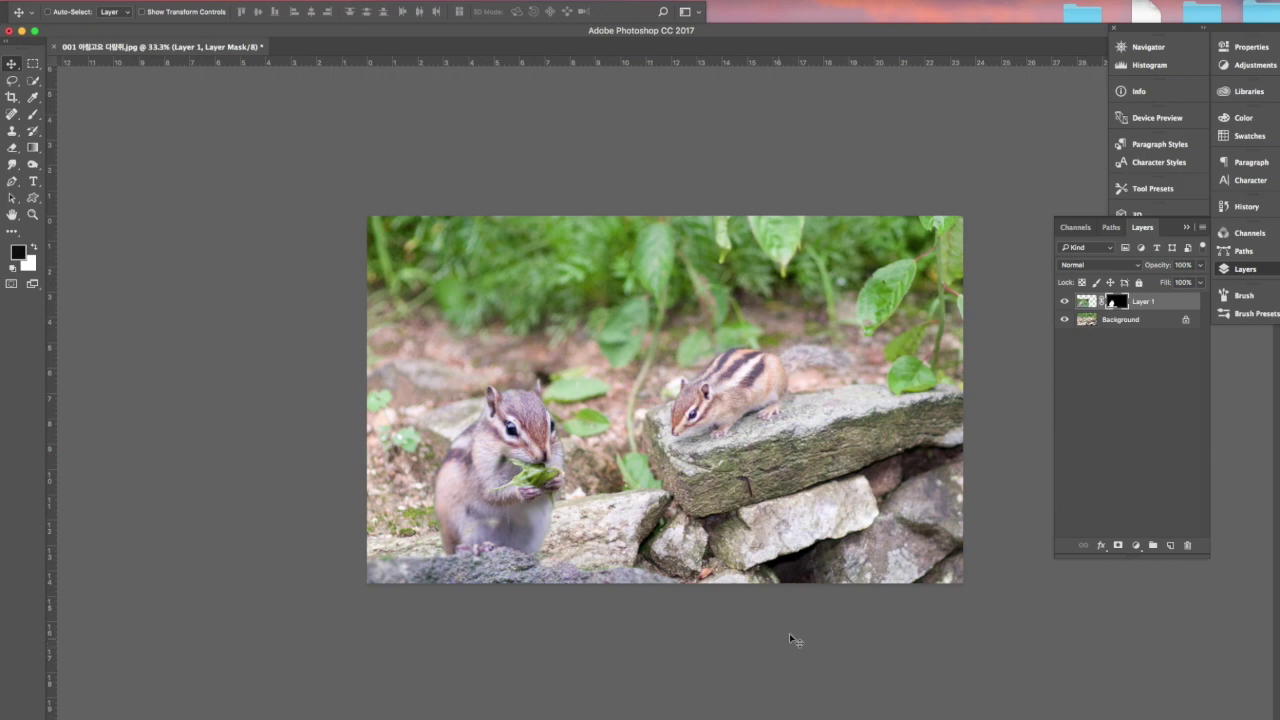
key(super+shift+s)
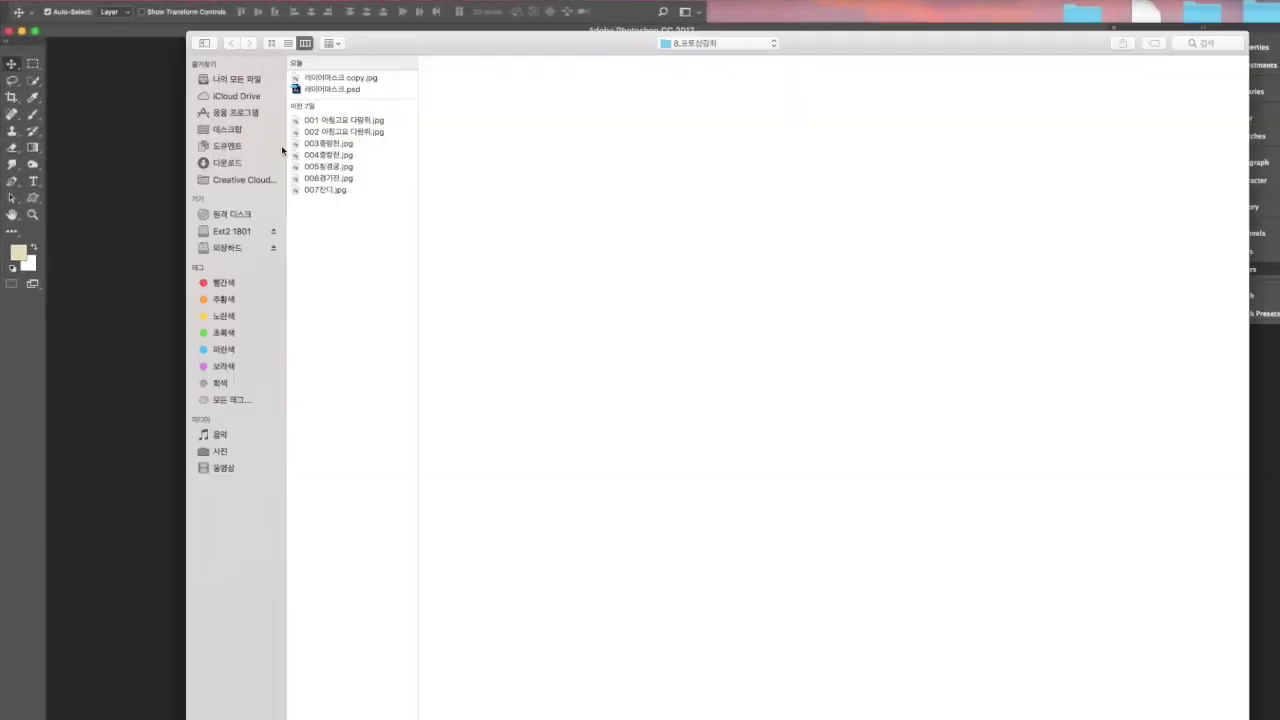
Open the river photo 003중랑천.jpg and bring the flower photo 004중랑천.jpg into it as a new layer.
double_click(330, 145)
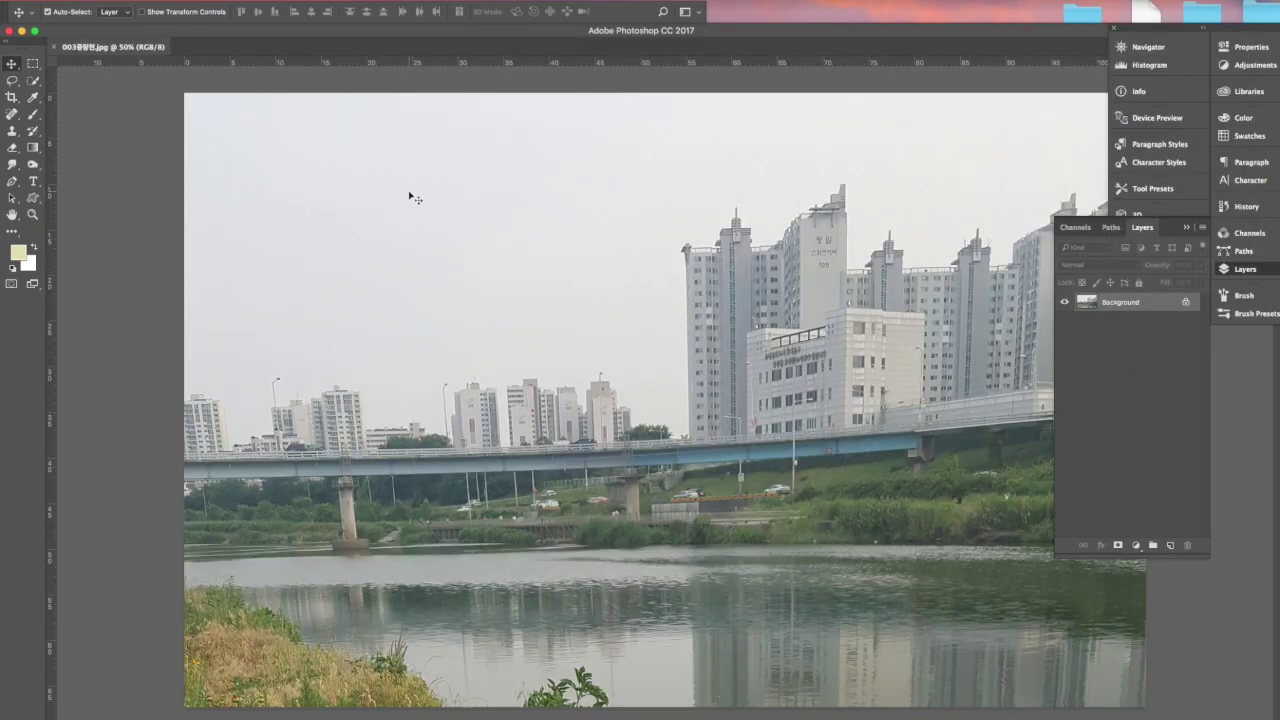
key(super+minus)
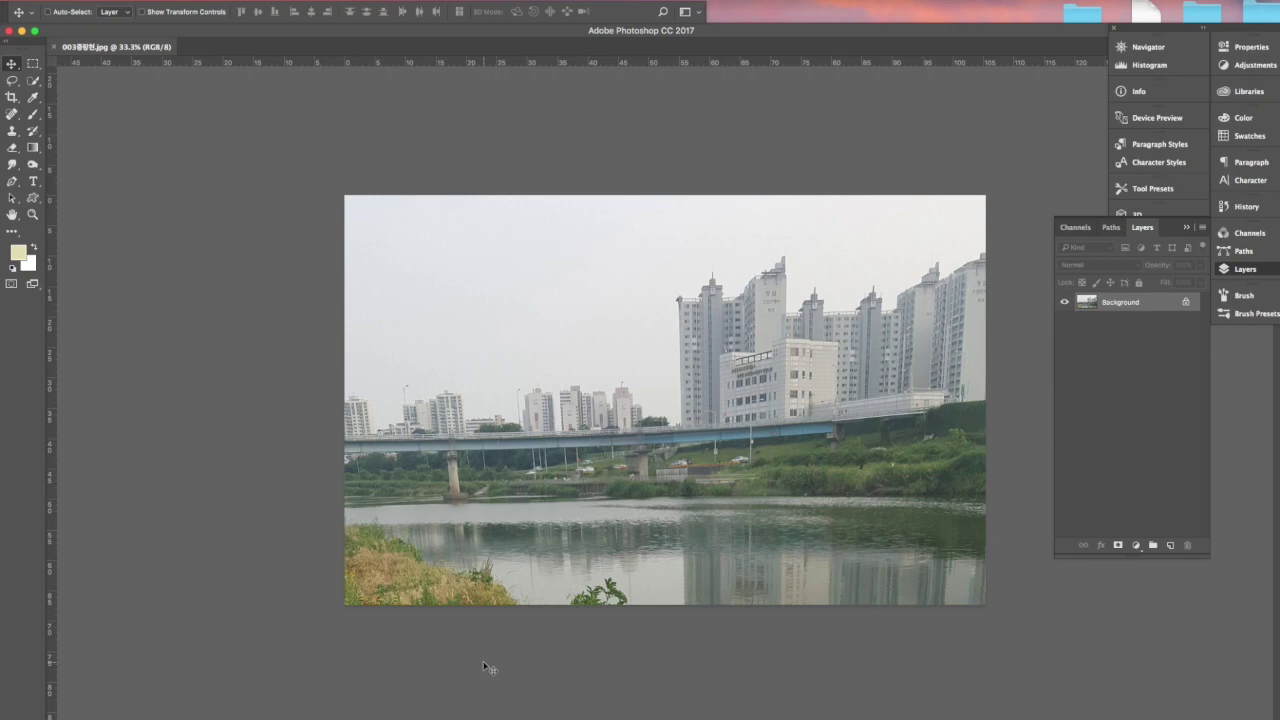
key(super+o)
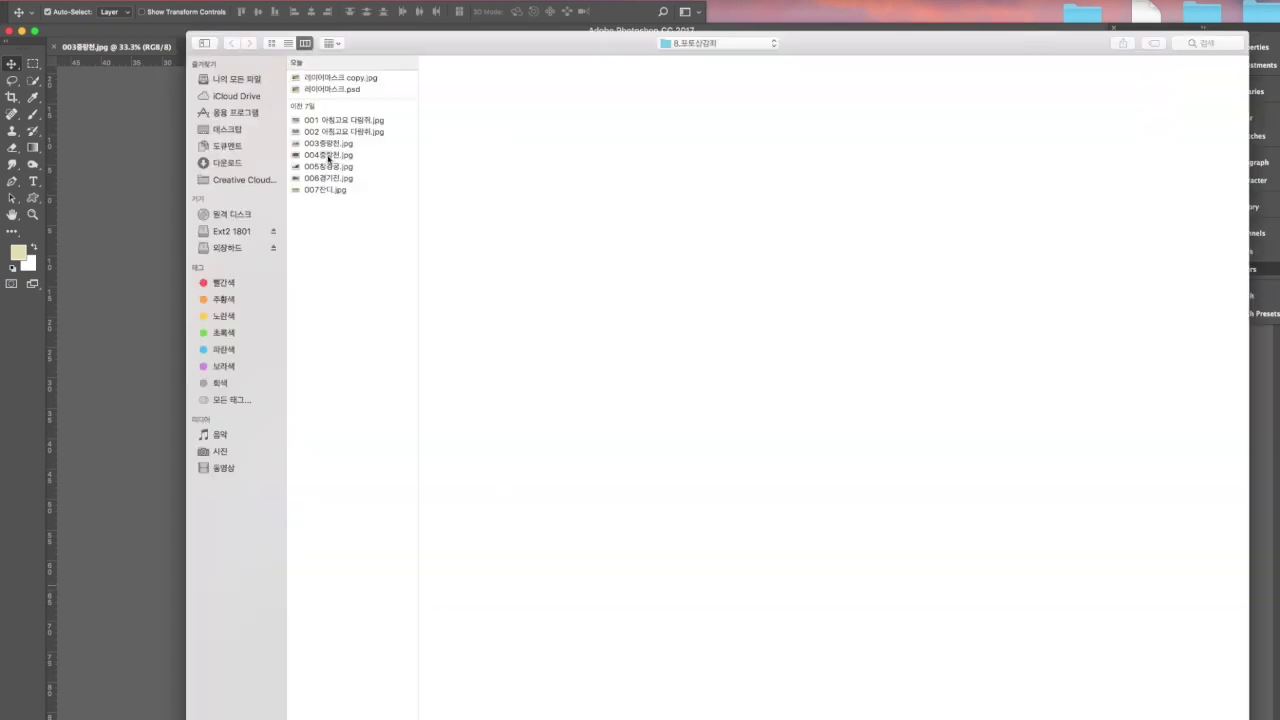
click(328, 156)
double_click(328, 156)
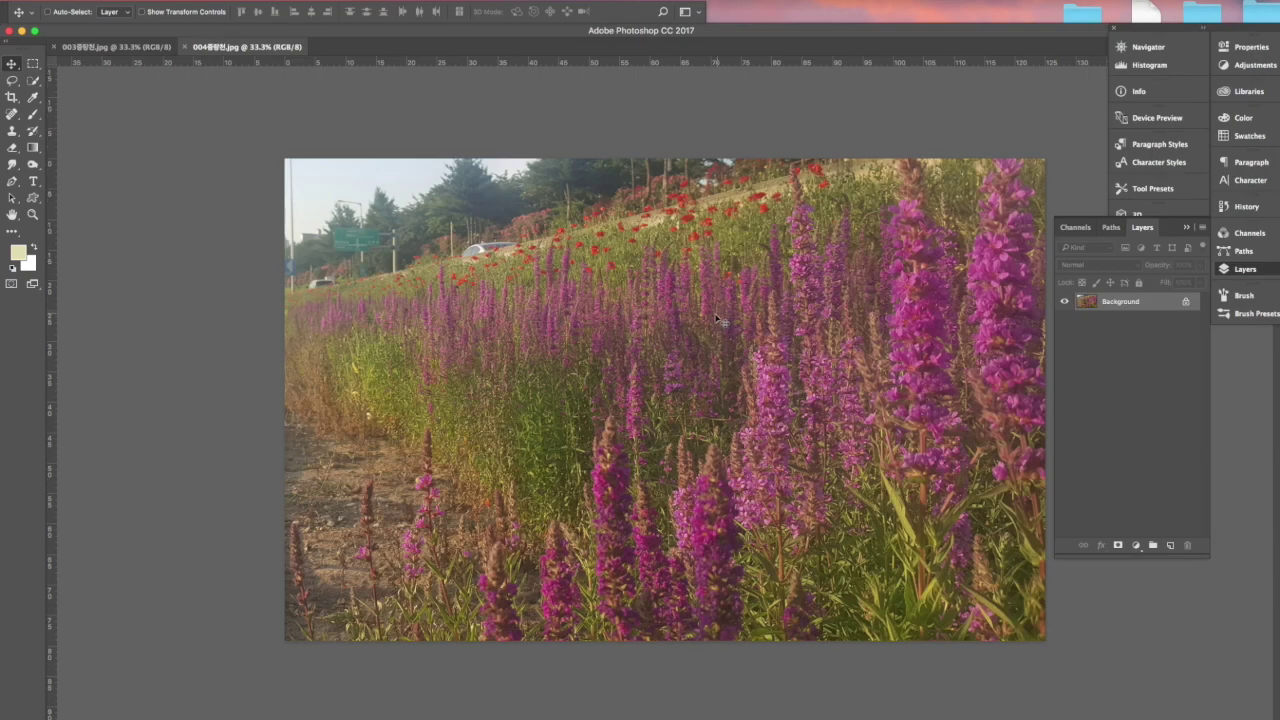
drag(247, 54, 620, 167)
drag(848, 463, 801, 461)
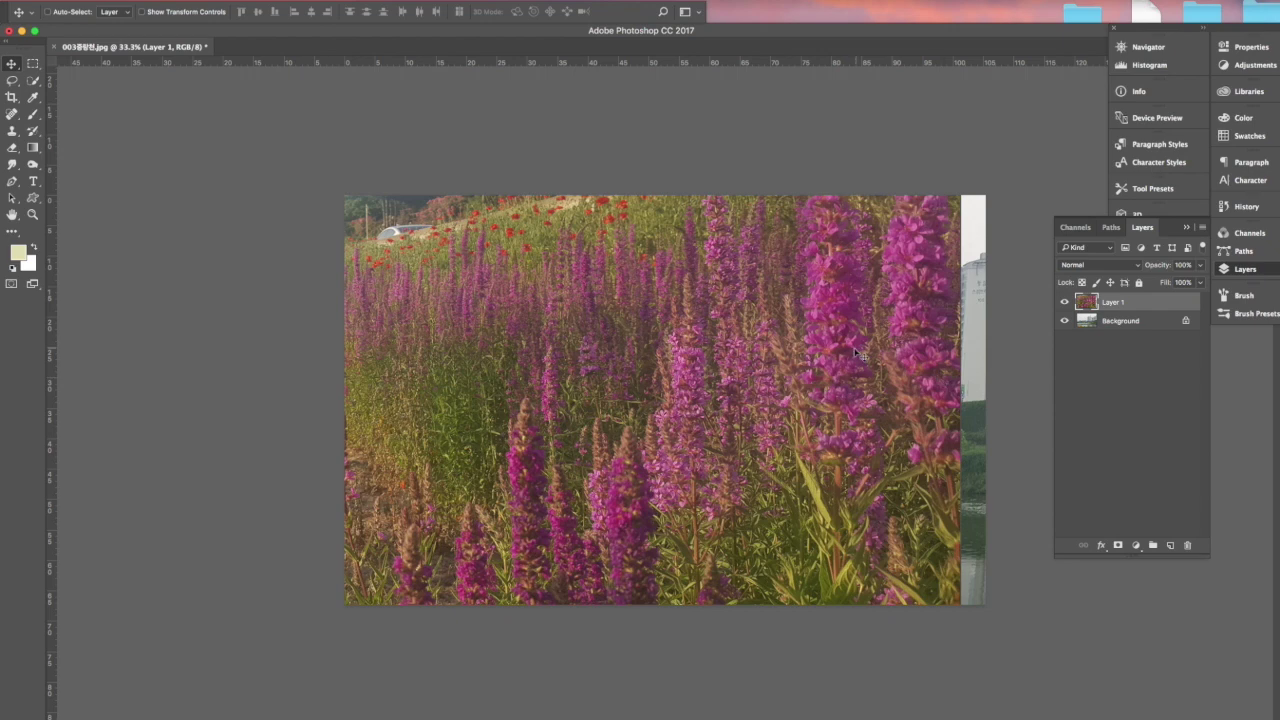
Scale the flower layer down to less than half its size and place it in the river photo's lower-left area.
key(ctrl+t)
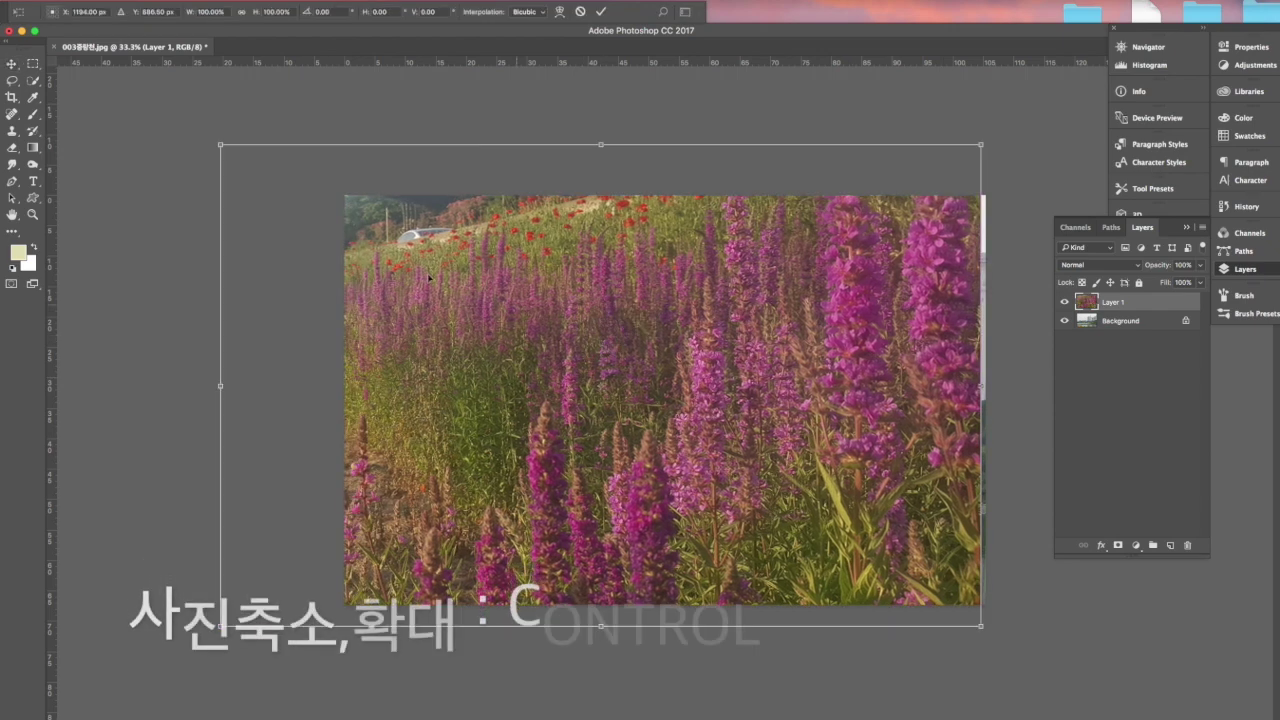
drag(221, 146, 682, 432)
drag(837, 535, 470, 523)
key(Return)
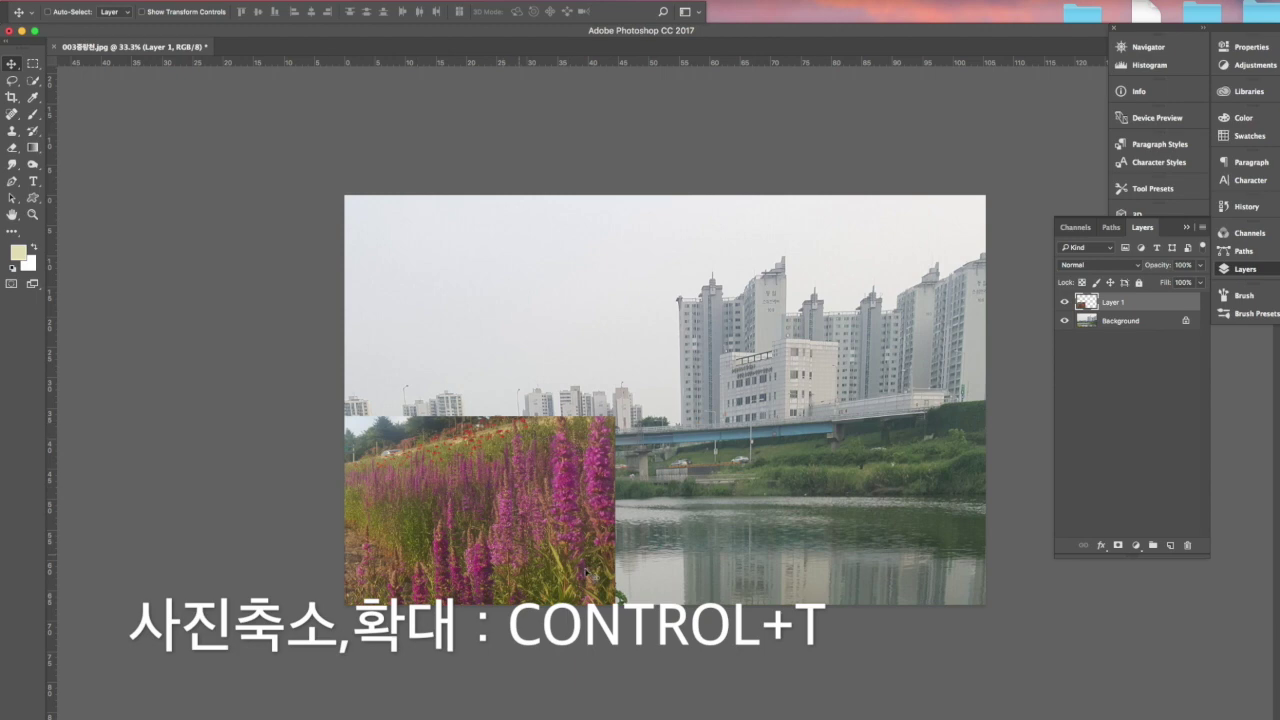
drag(505, 510, 575, 477)
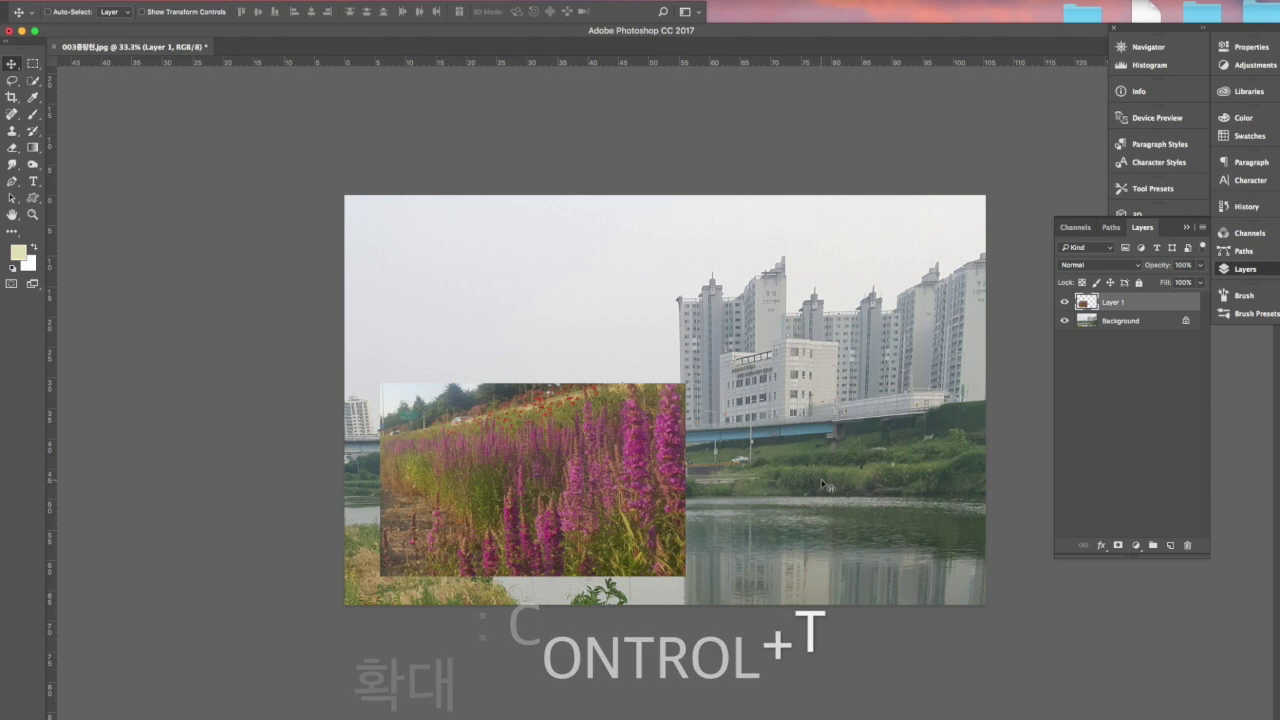
drag(562, 467, 528, 492)
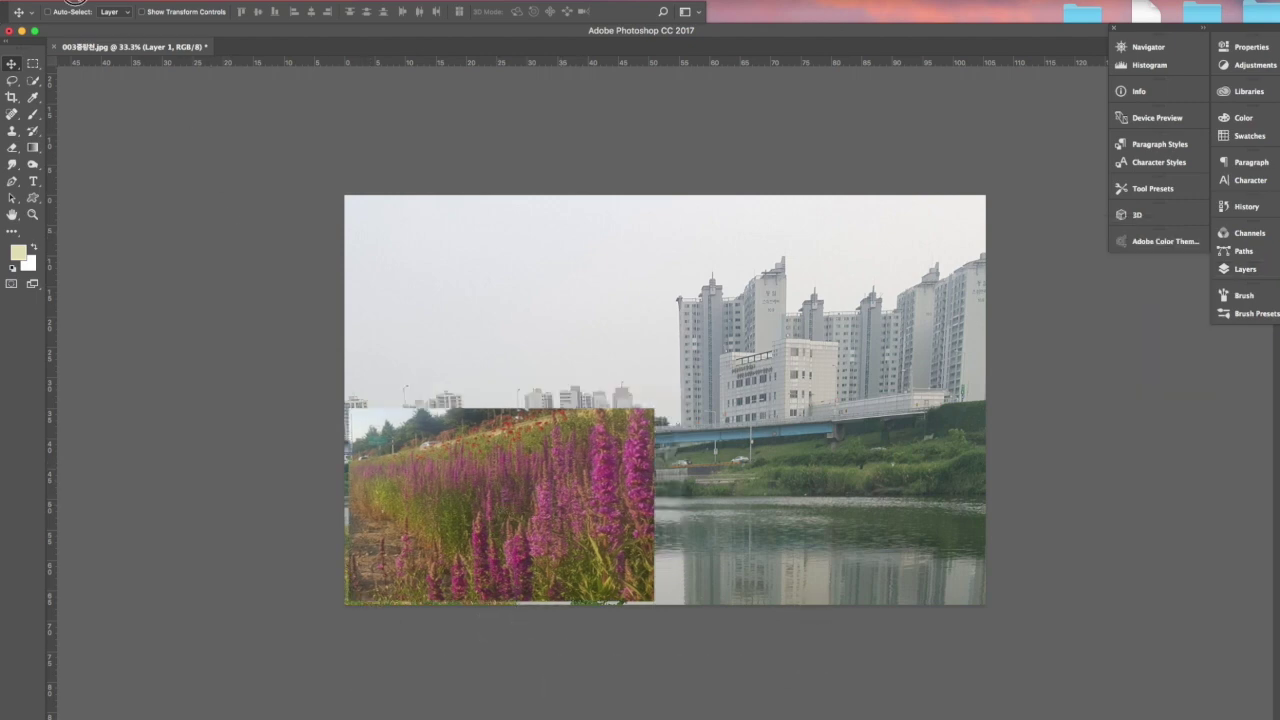
click(66, 1)
mouse_move(89, 118)
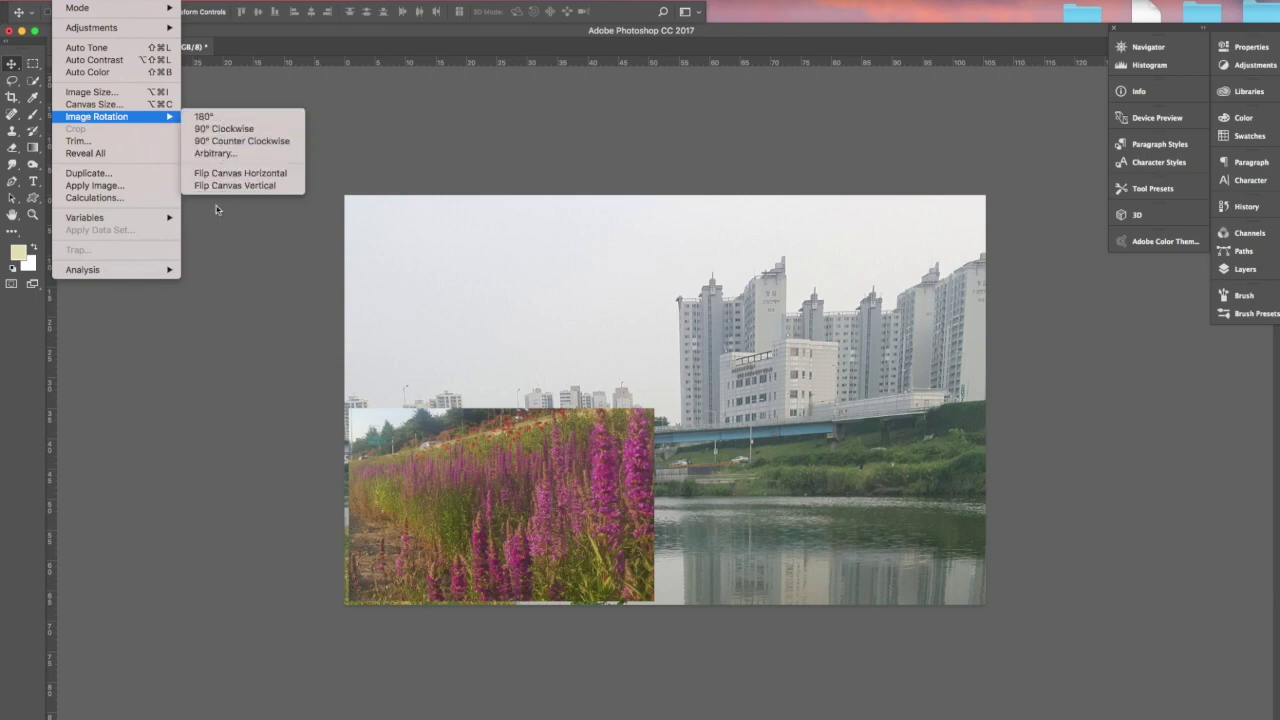
click(449, 294)
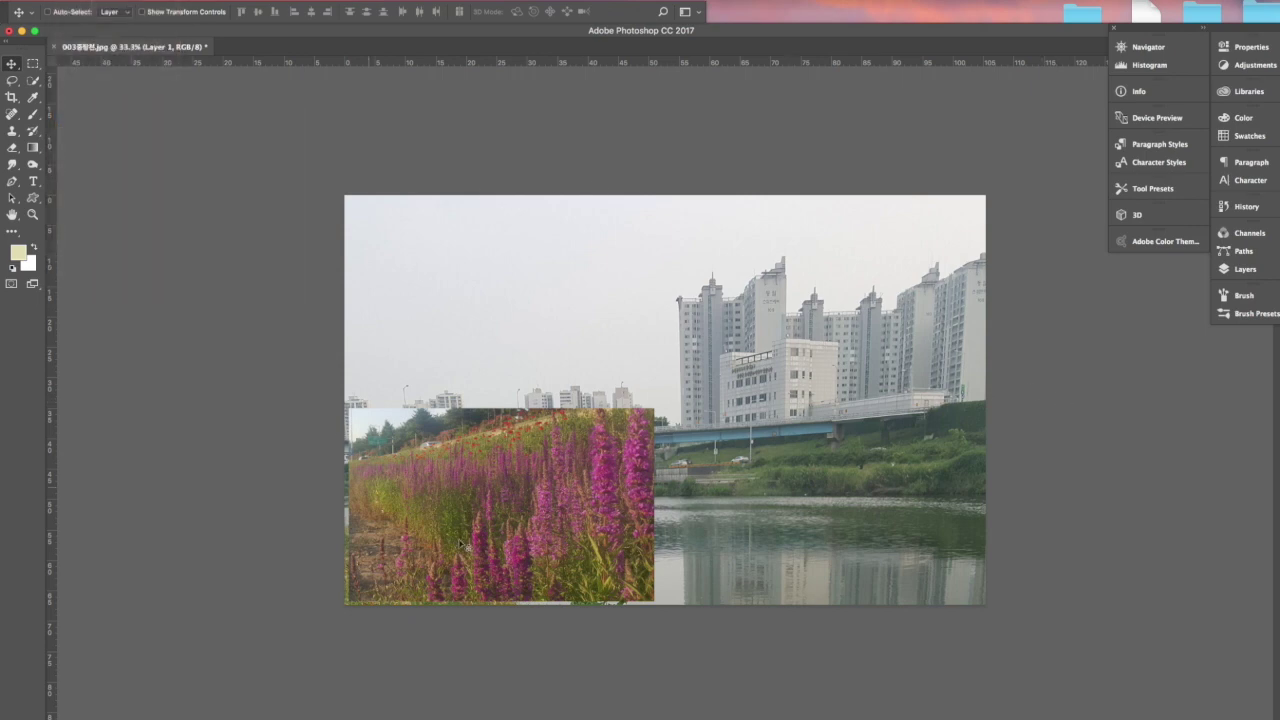
click(1245, 269)
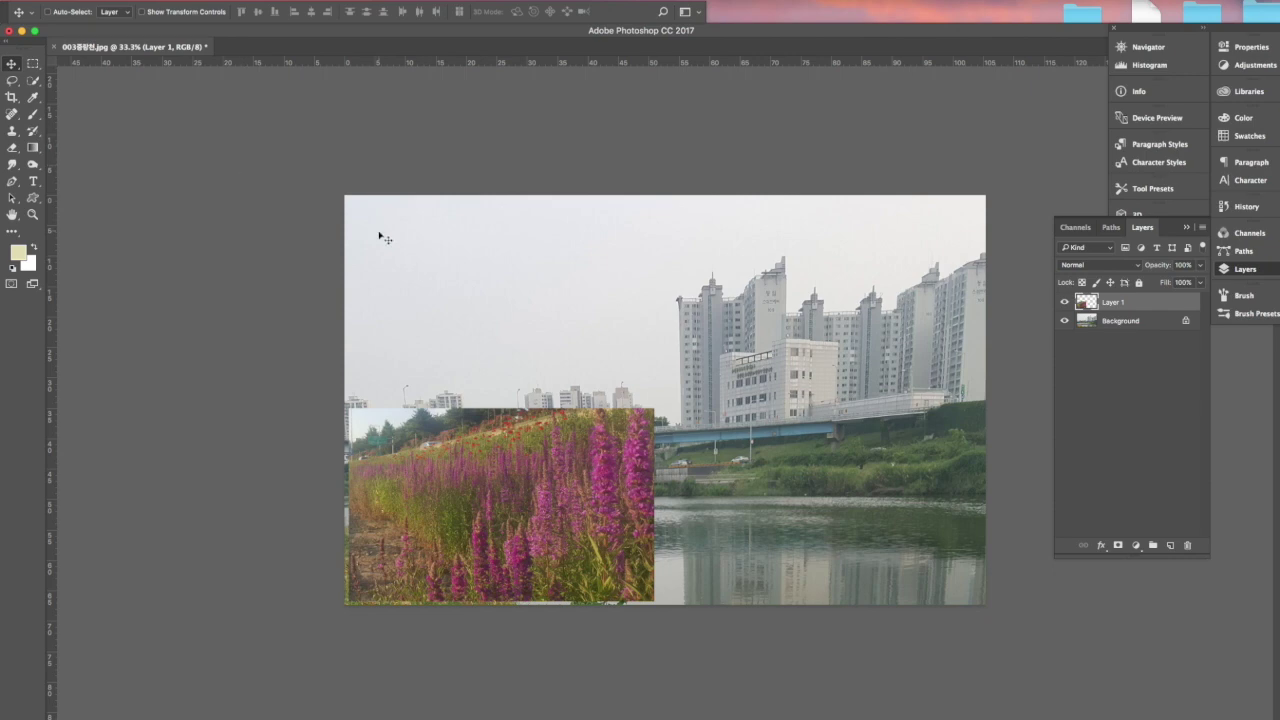
Try a horizontal flip on the flower layer and flip it back to its original direction.
click(45, 0)
mouse_move(89, 281)
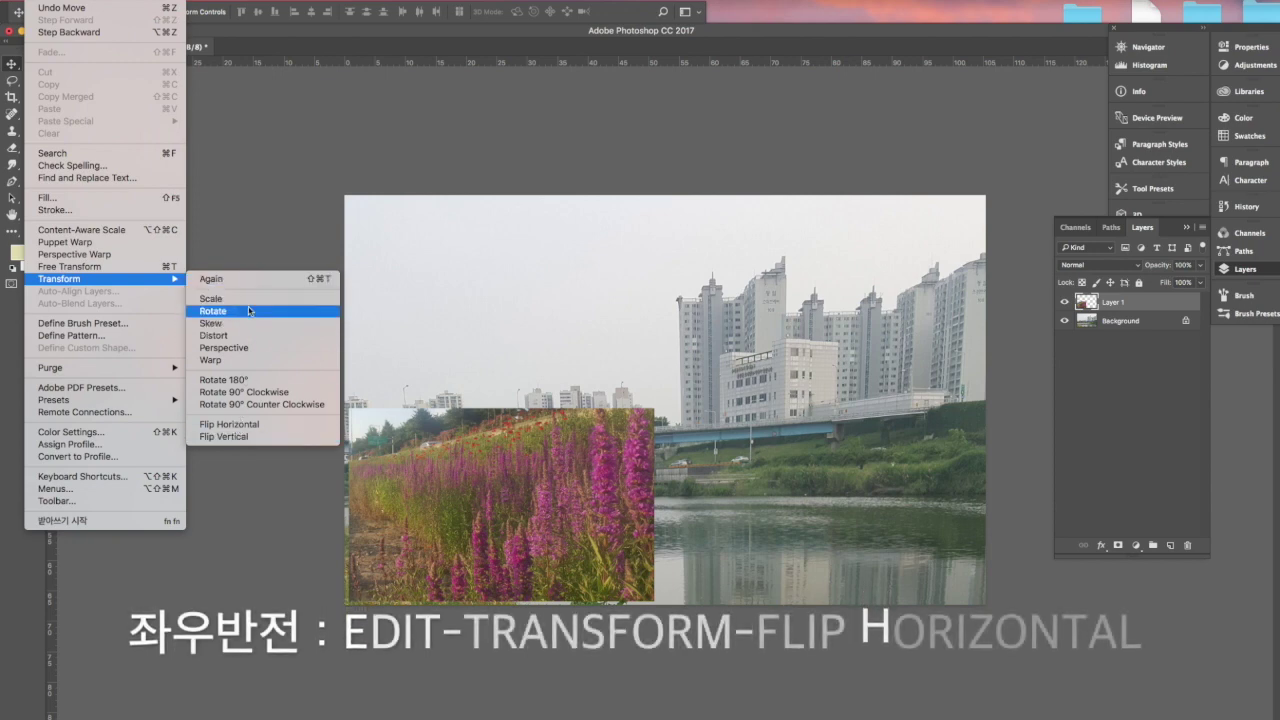
click(281, 428)
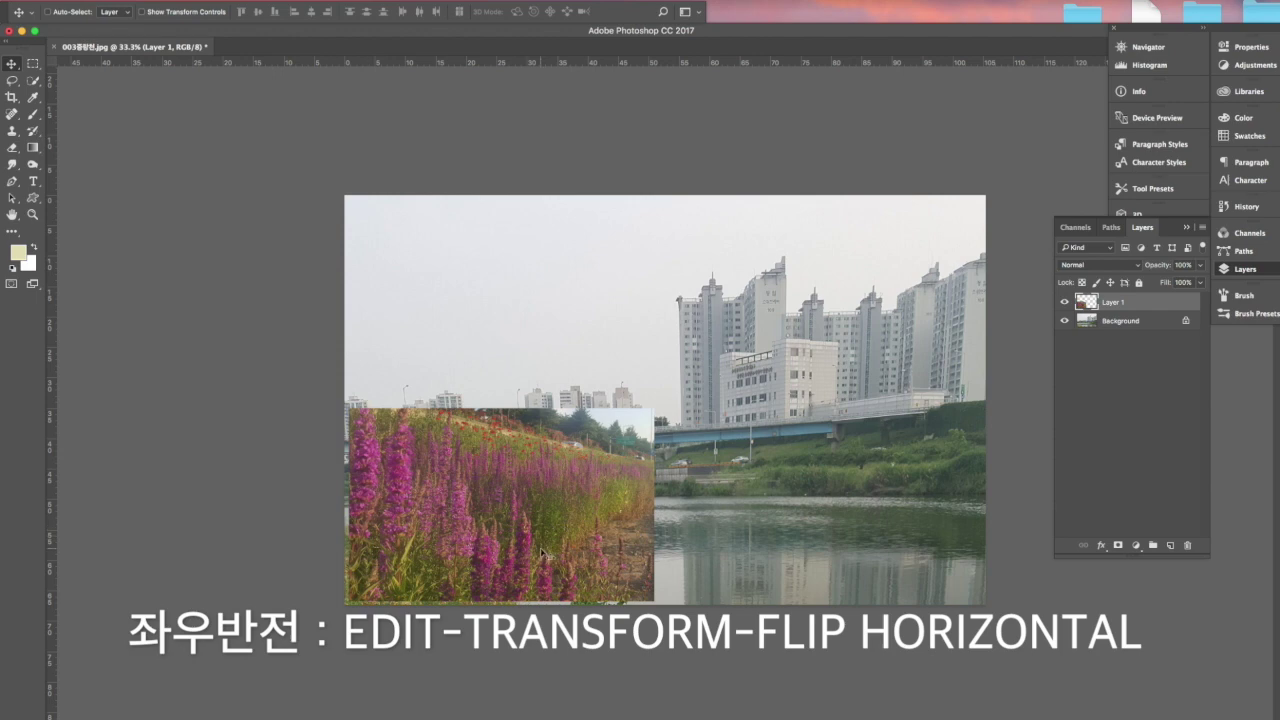
click(45, 0)
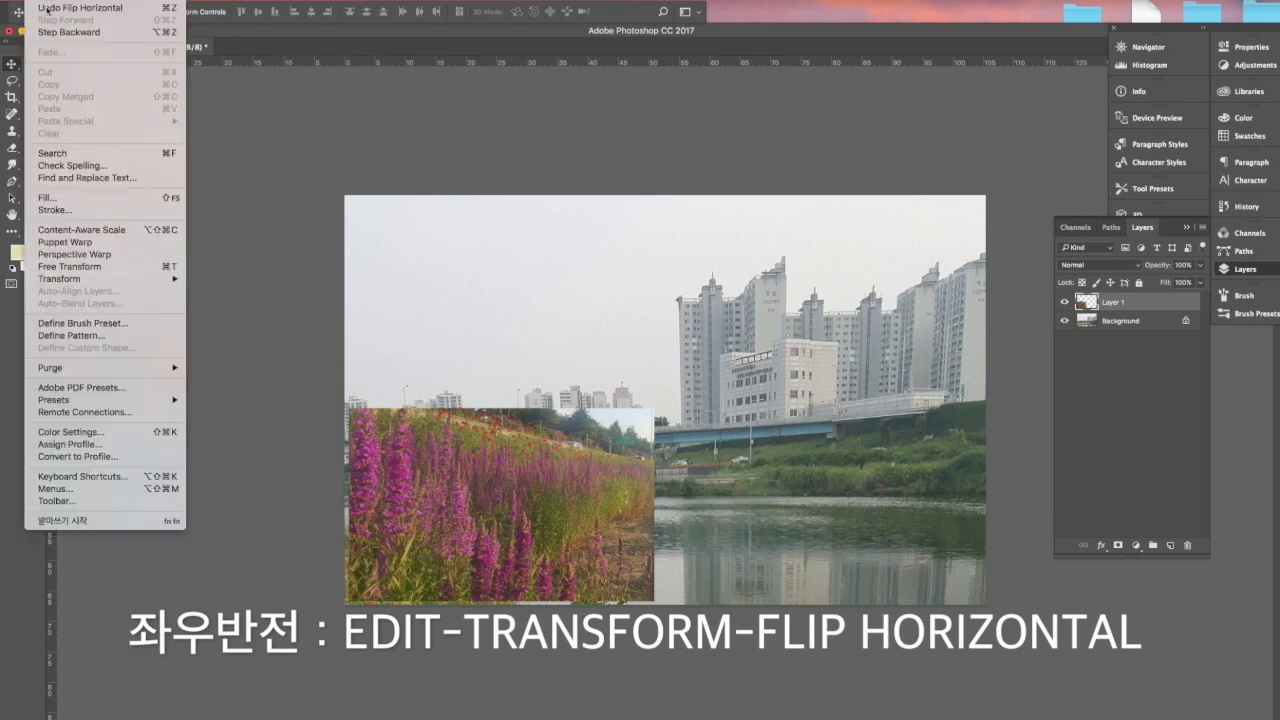
mouse_move(80, 283)
click(291, 425)
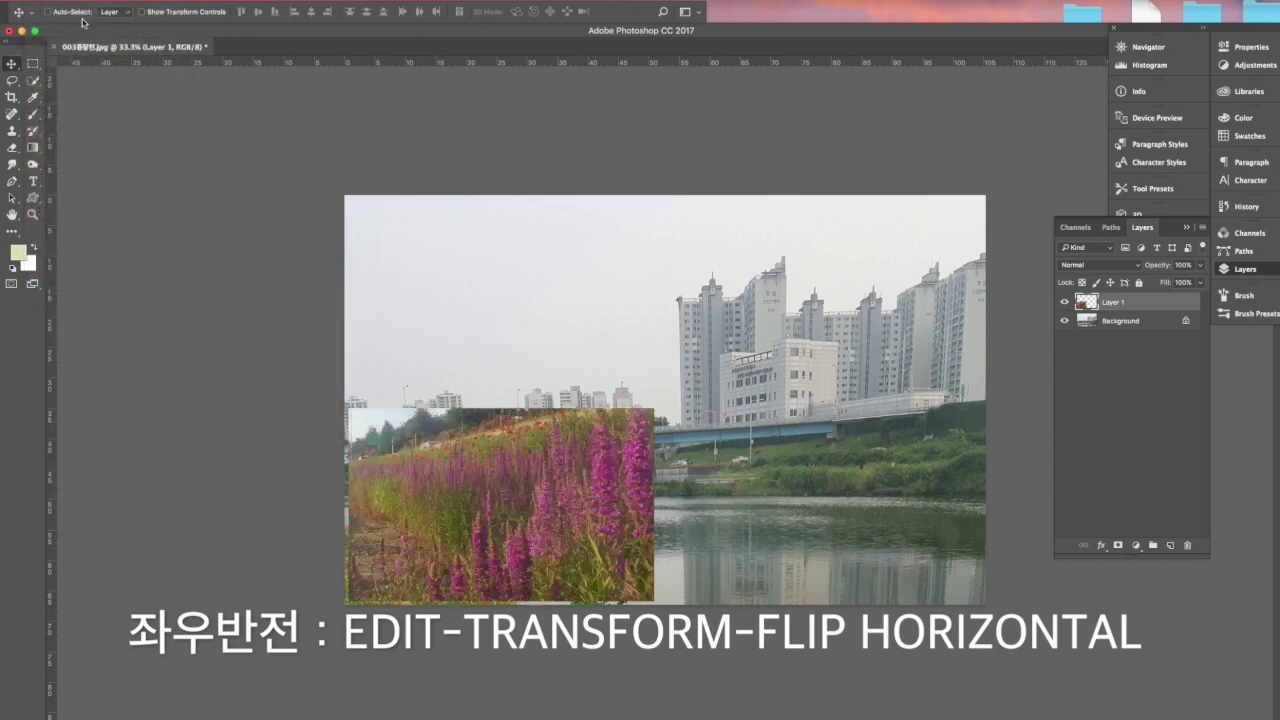
Flip the flower layer horizontally and fit it into the lower-left corner of the river photo.
click(45, 0)
mouse_move(80, 283)
click(291, 425)
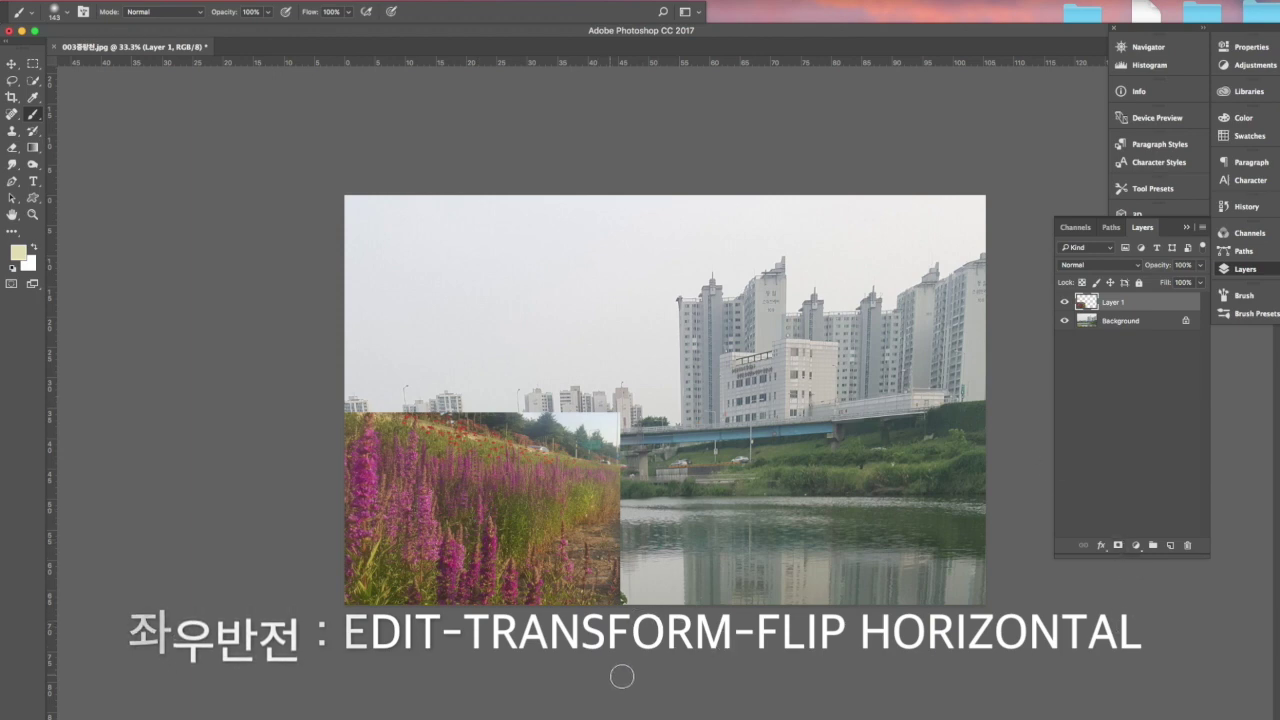
Add a layer mask to the flower layer and make the mask, not the image, active for editing.
click(1117, 545)
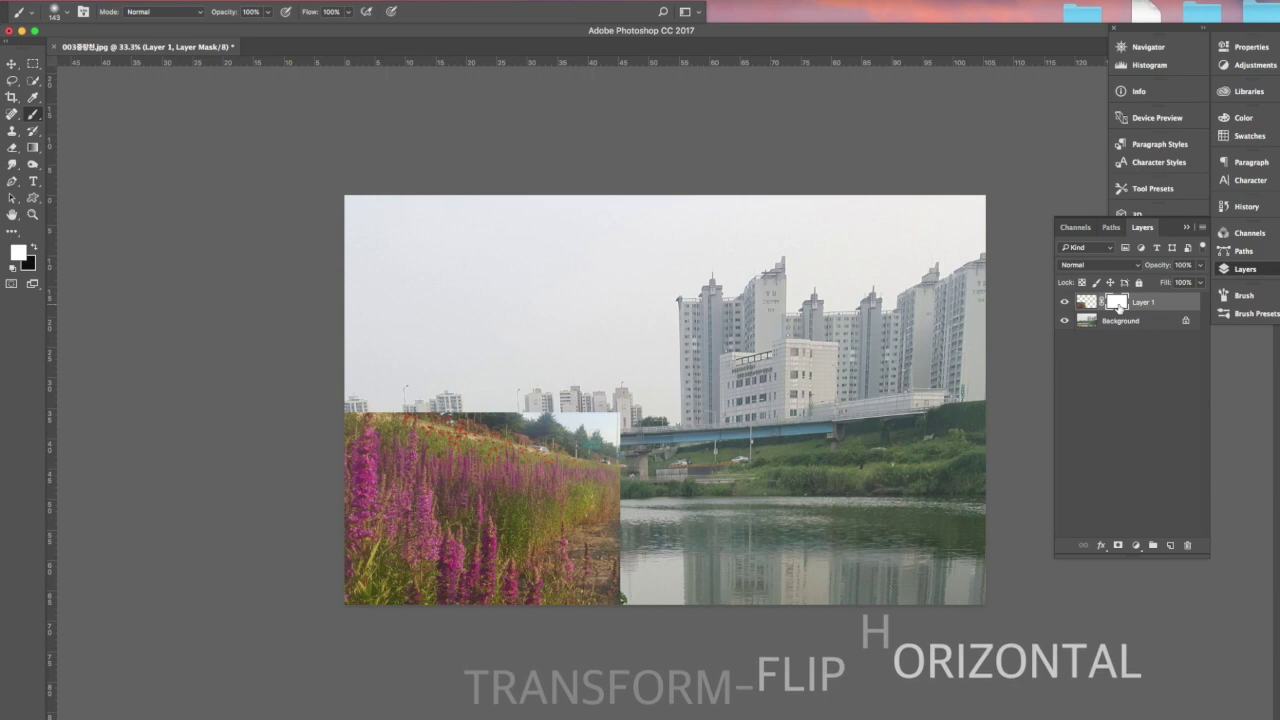
click(1083, 302)
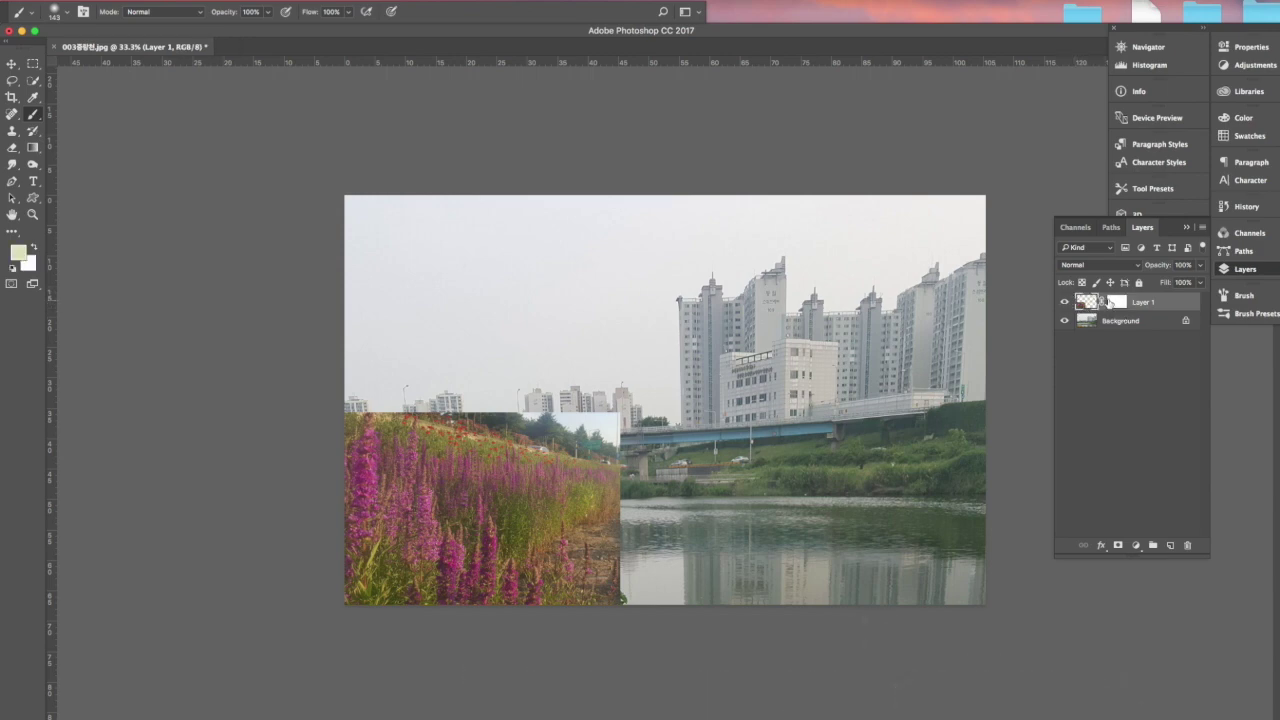
click(1116, 302)
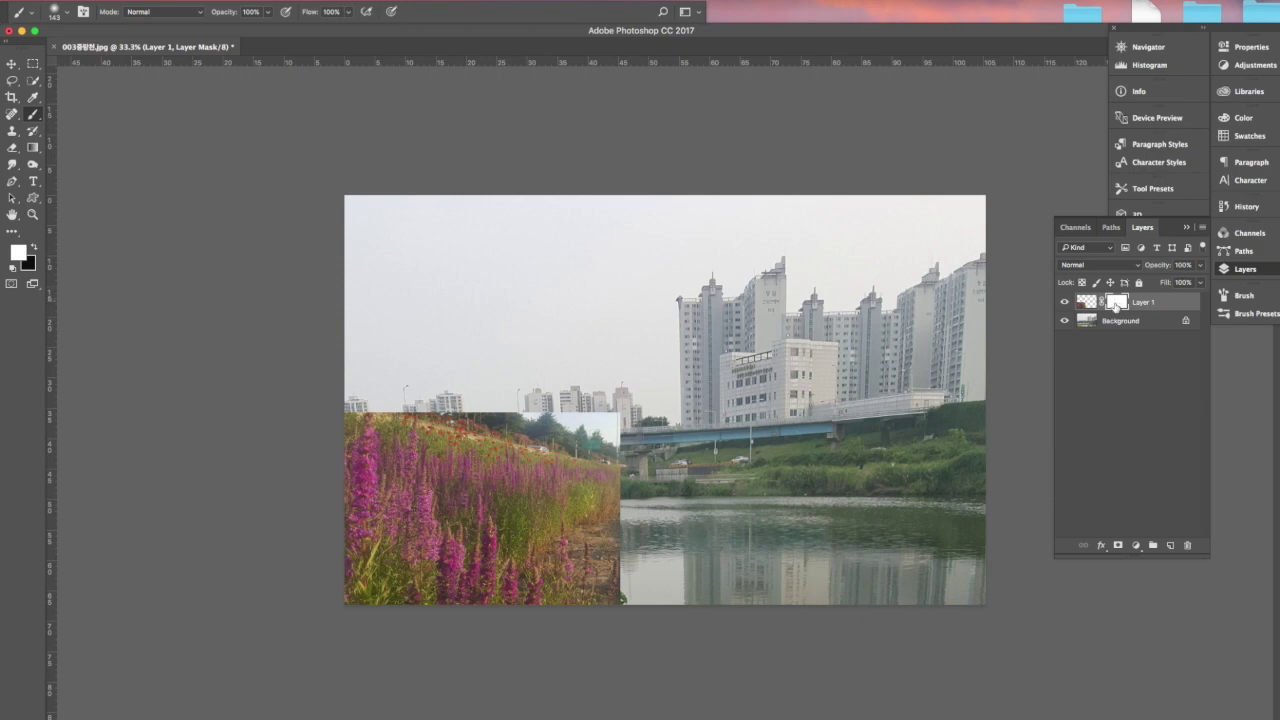
Erase on the flower layer's mask with the Eraser to hide the sky along its upper-right edge.
key(e)
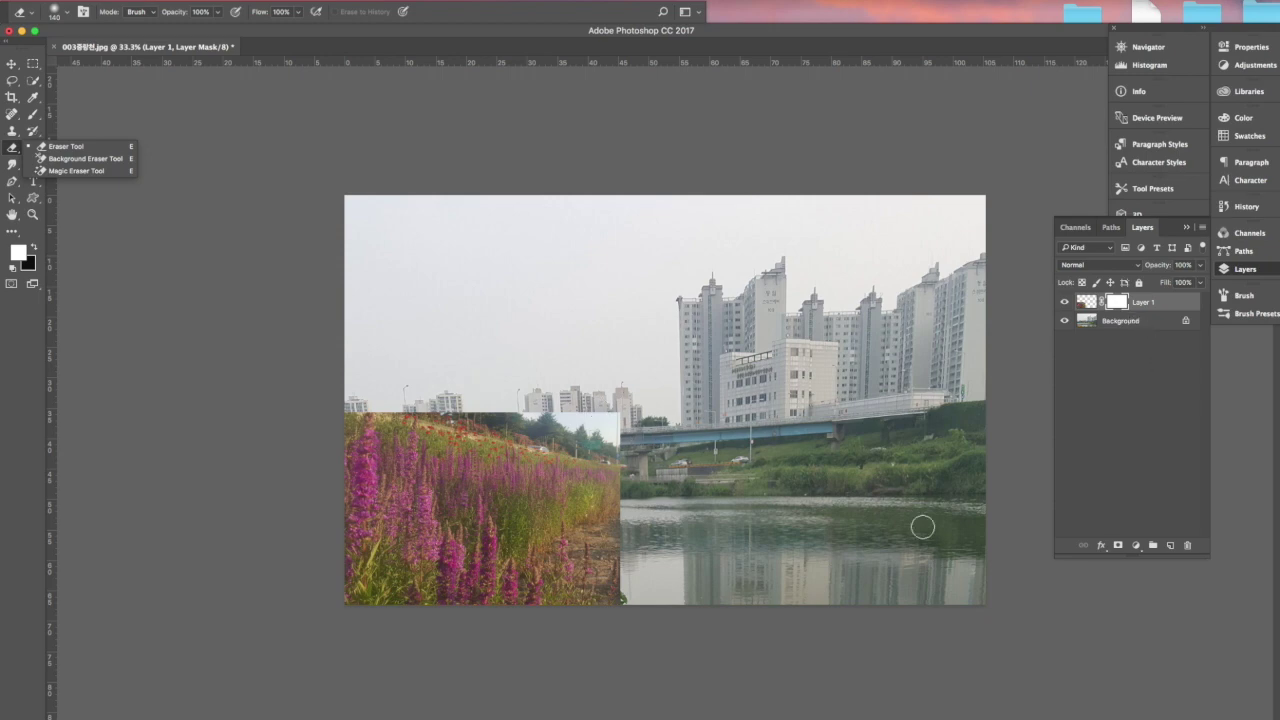
click(13, 152)
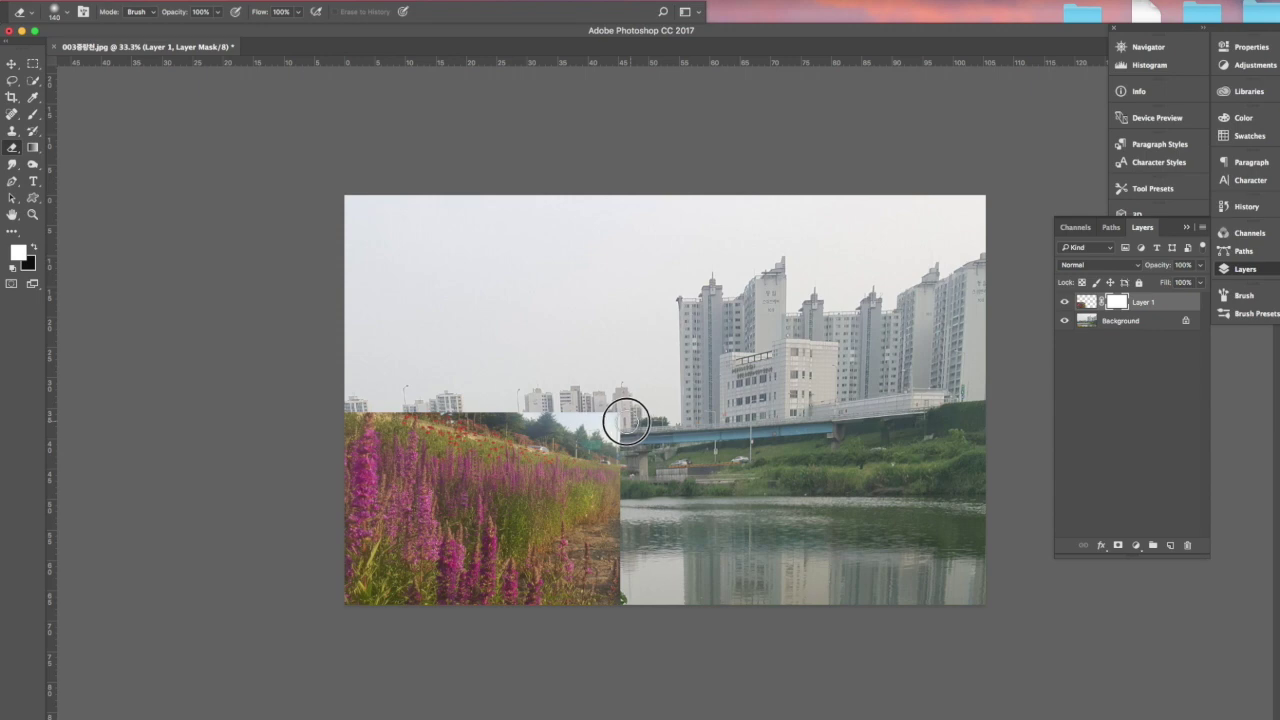
mouse_move(613, 411)
mouse_down()
mouse_move(563, 399)
mouse_move(604, 418)
mouse_move(635, 467)
mouse_move(515, 402)
mouse_up()
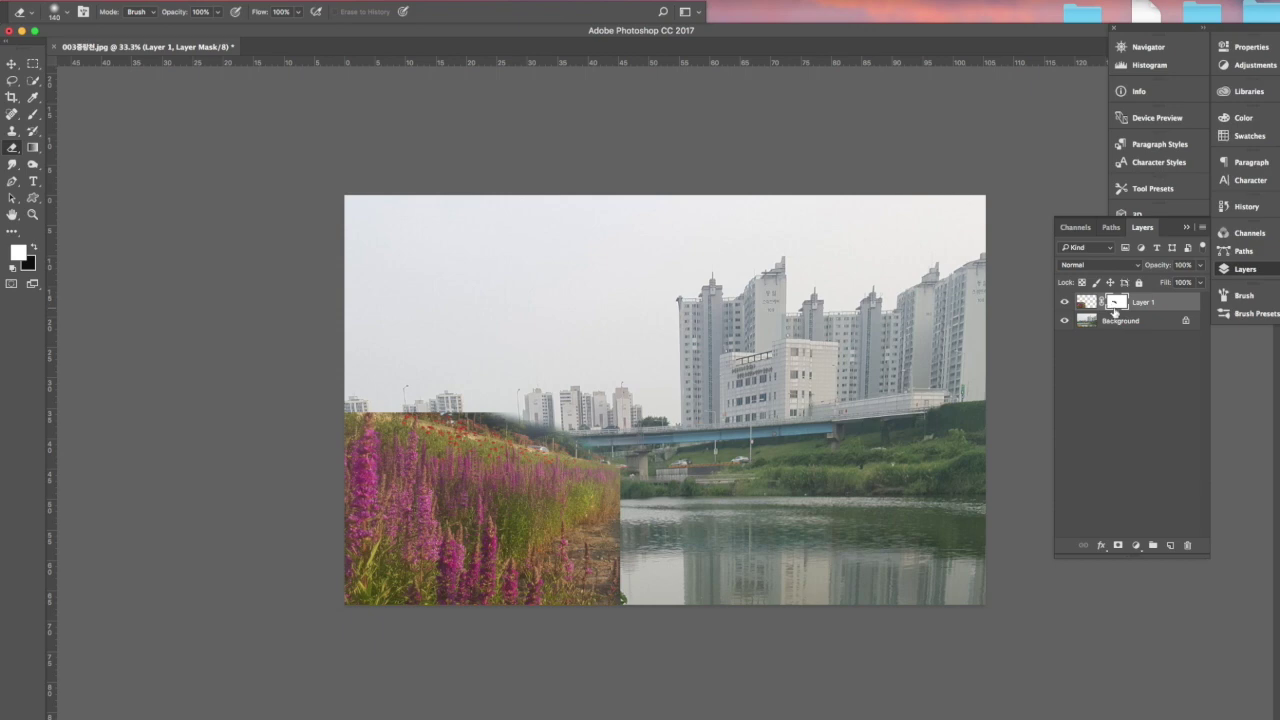
Enlarge the eraser and erase on the mask along the flower layer's right and upper edges to blend them into the river scene.
key(bracketright)
key(bracketright)
key(bracketright)
key(bracketright)
mouse_move(610, 585)
mouse_down()
mouse_move(634, 457)
mouse_move(612, 430)
mouse_up()
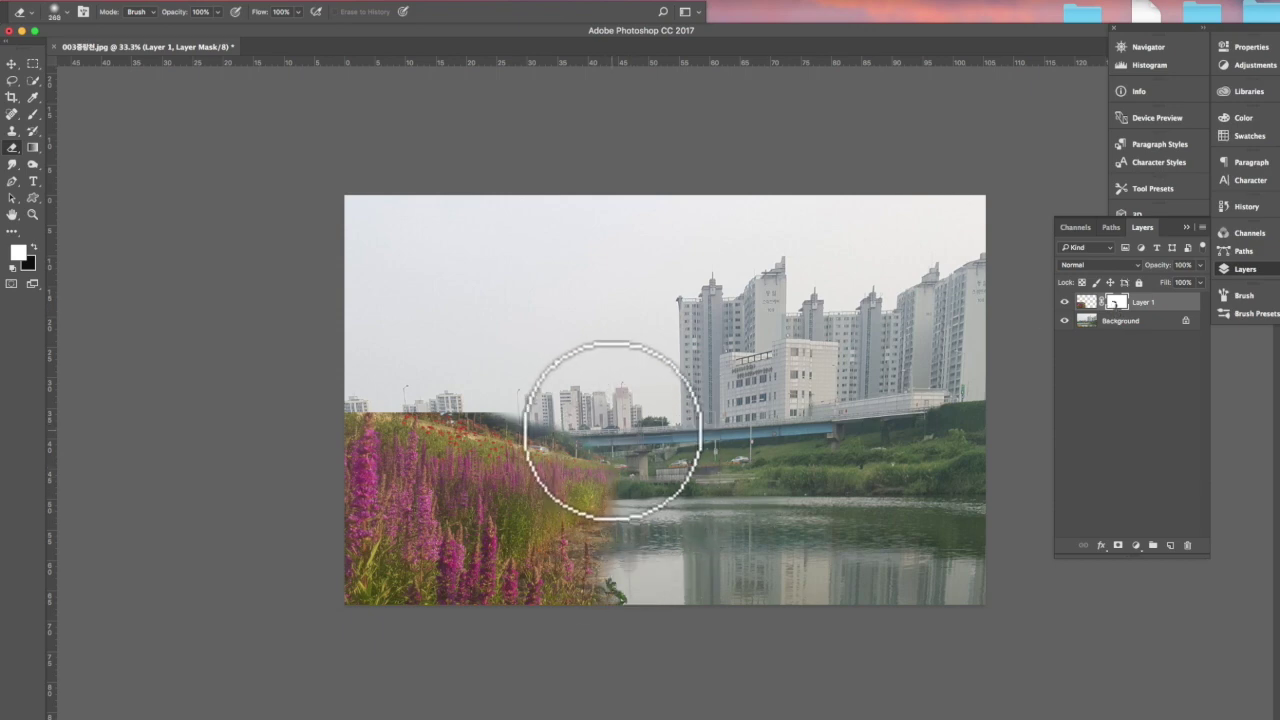
mouse_move(389, 403)
mouse_down()
mouse_move(449, 397)
mouse_move(391, 411)
mouse_move(386, 376)
mouse_move(389, 400)
mouse_move(423, 394)
mouse_move(584, 489)
mouse_move(674, 471)
mouse_move(623, 543)
mouse_move(606, 457)
mouse_move(399, 398)
mouse_up()
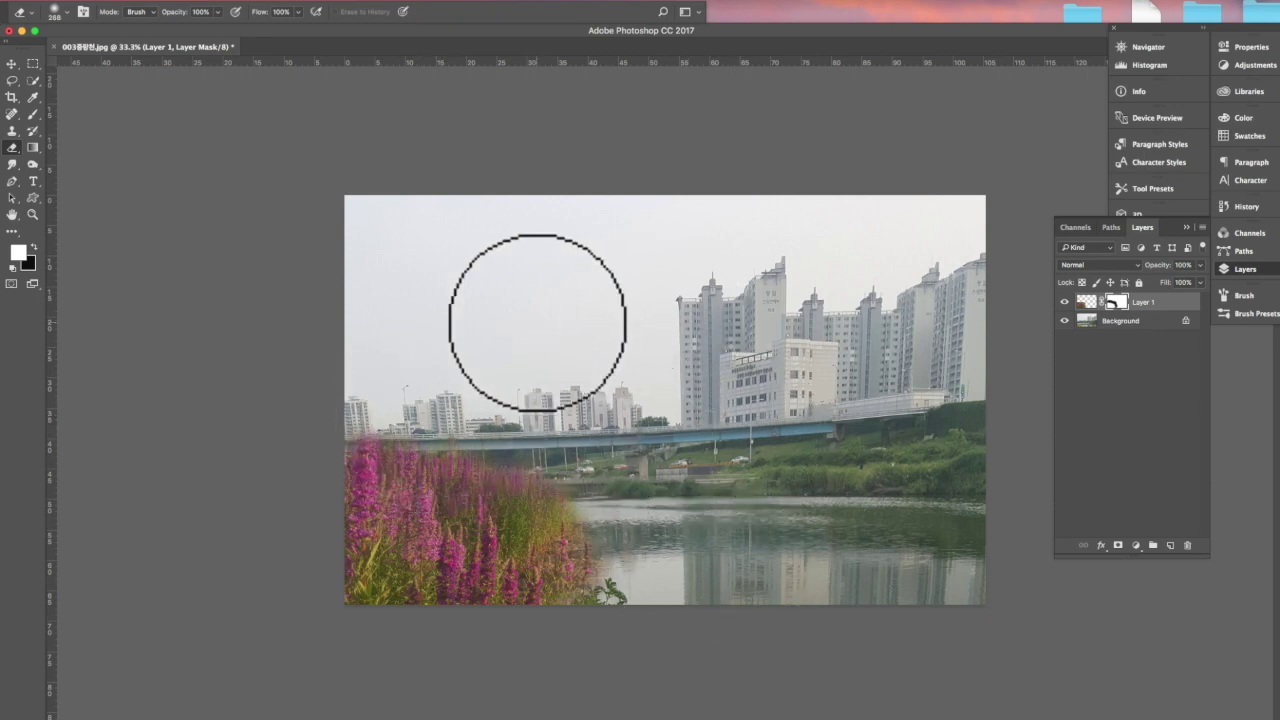
mouse_move(605, 510)
mouse_down()
mouse_move(557, 506)
mouse_move(586, 494)
mouse_move(551, 457)
mouse_move(586, 543)
mouse_move(603, 550)
mouse_up()
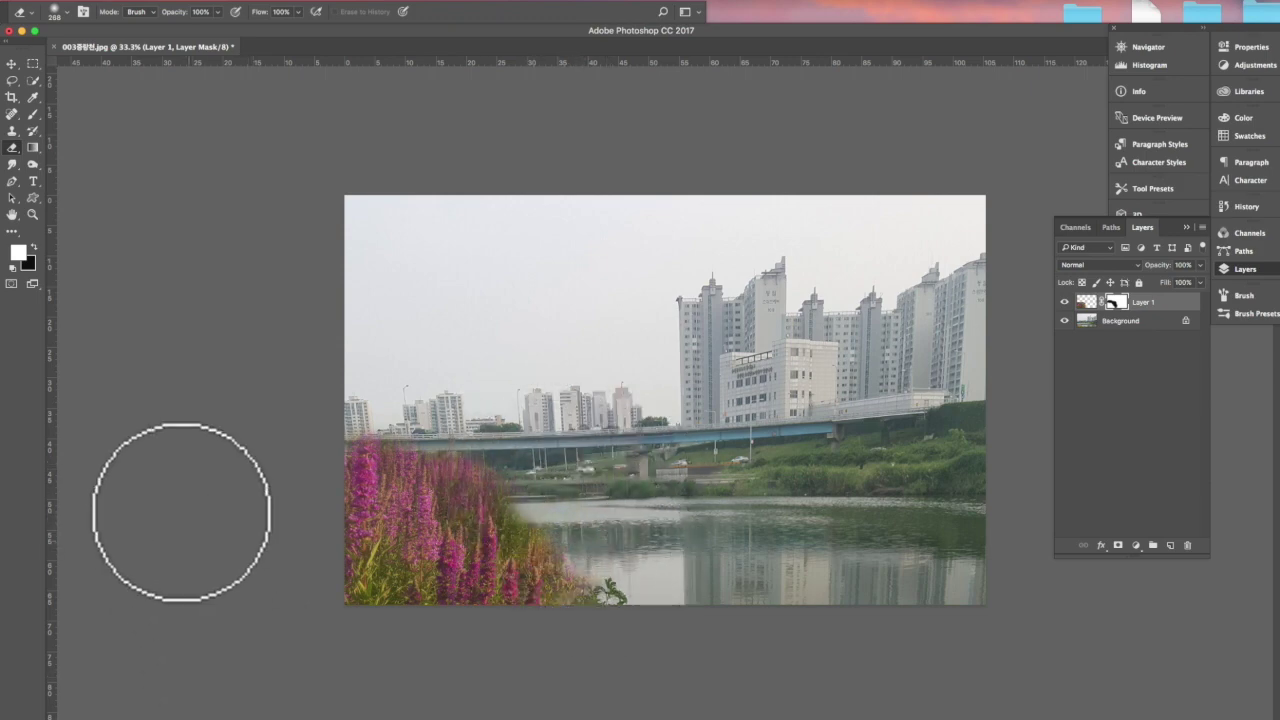
Skew the masked flower layer so its upper edge shifts right and the flowers lean toward the river.
click(40, 3)
mouse_move(66, 284)
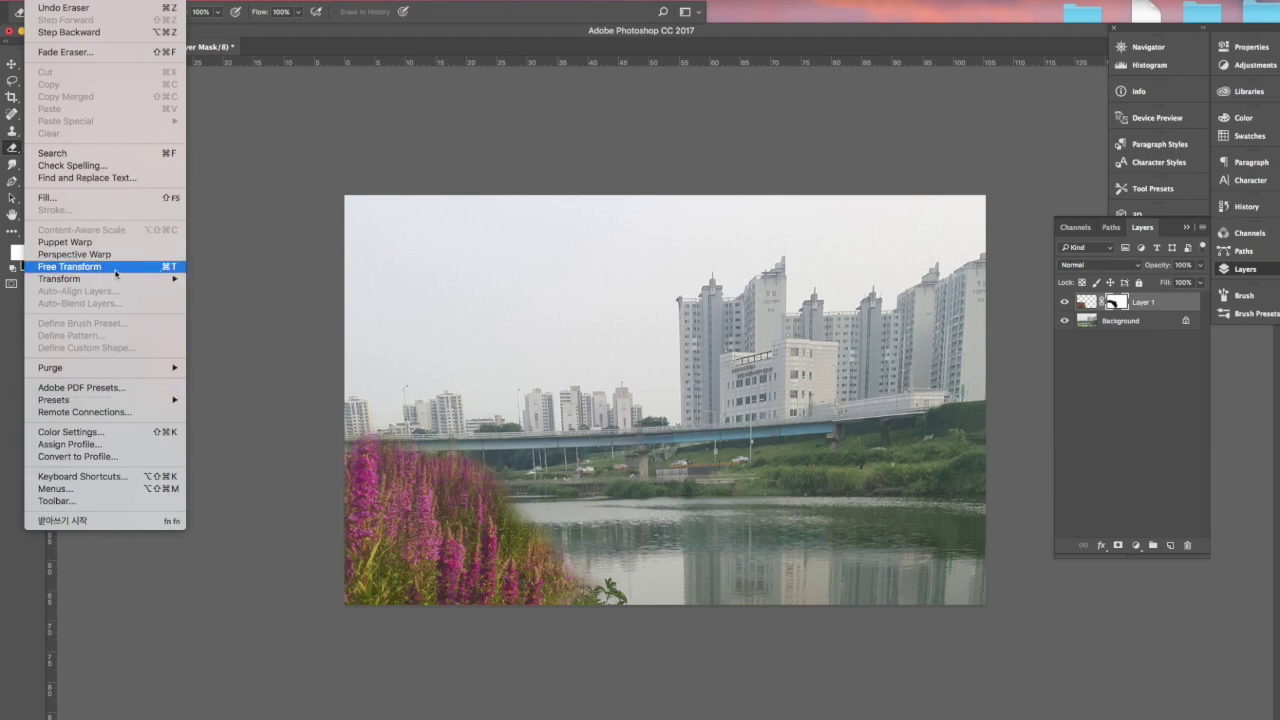
mouse_move(106, 283)
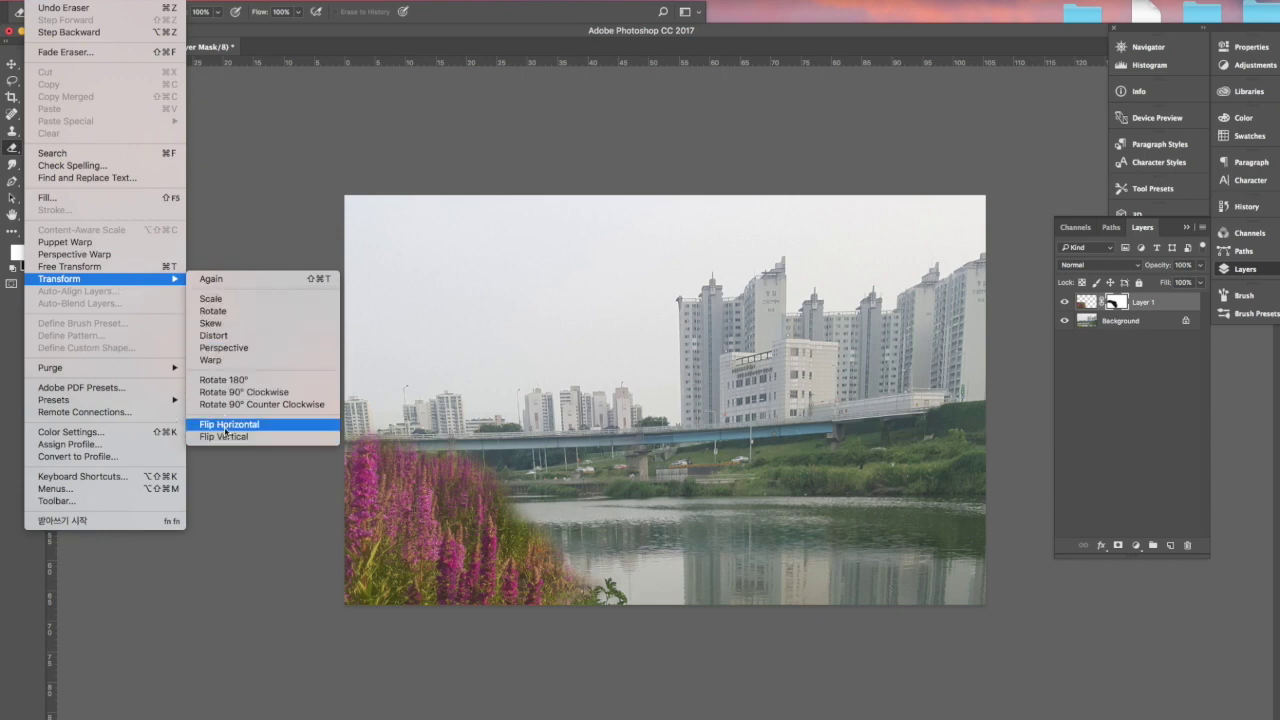
click(214, 326)
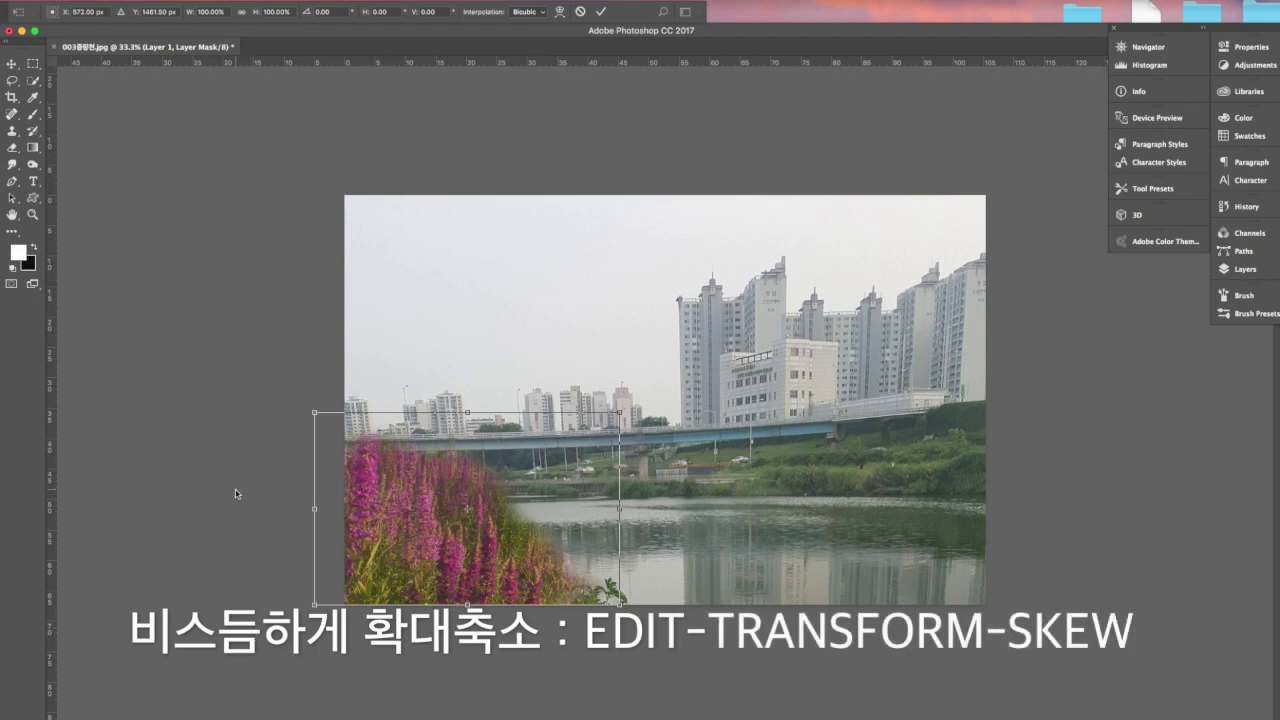
drag(624, 414, 596, 433)
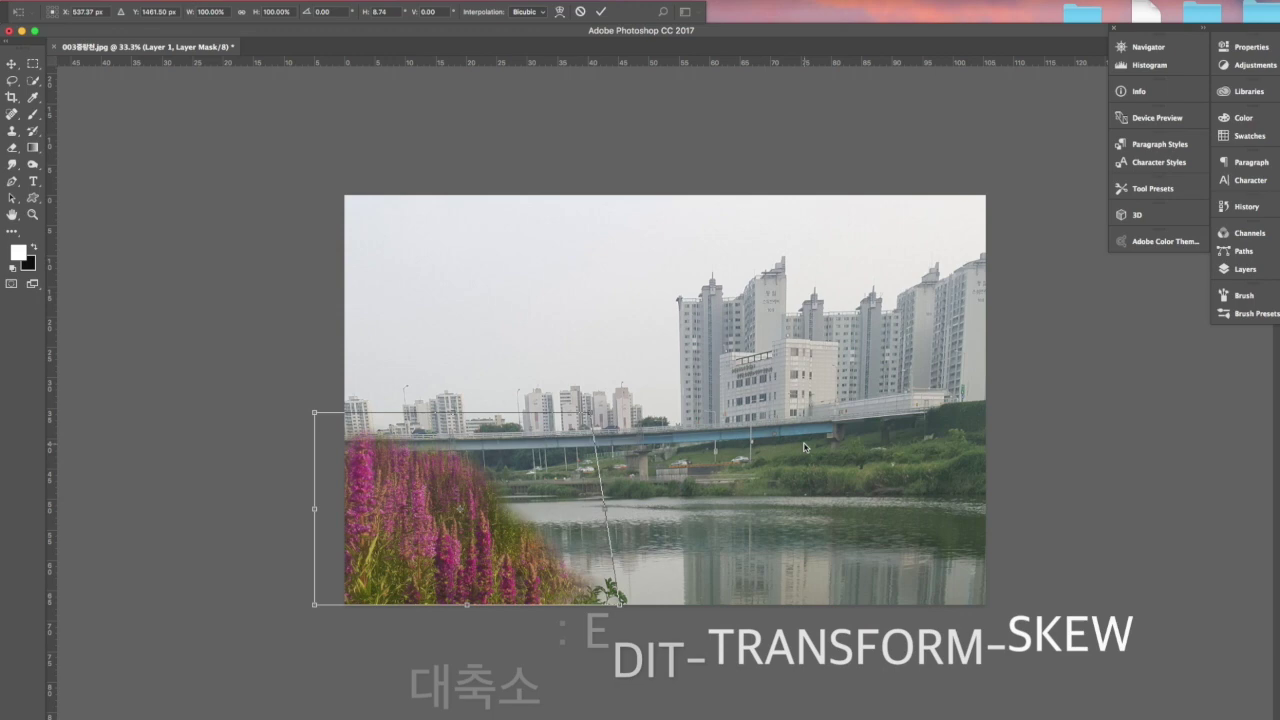
drag(316, 418, 341, 414)
drag(590, 414, 656, 419)
key(Return)
key(e)
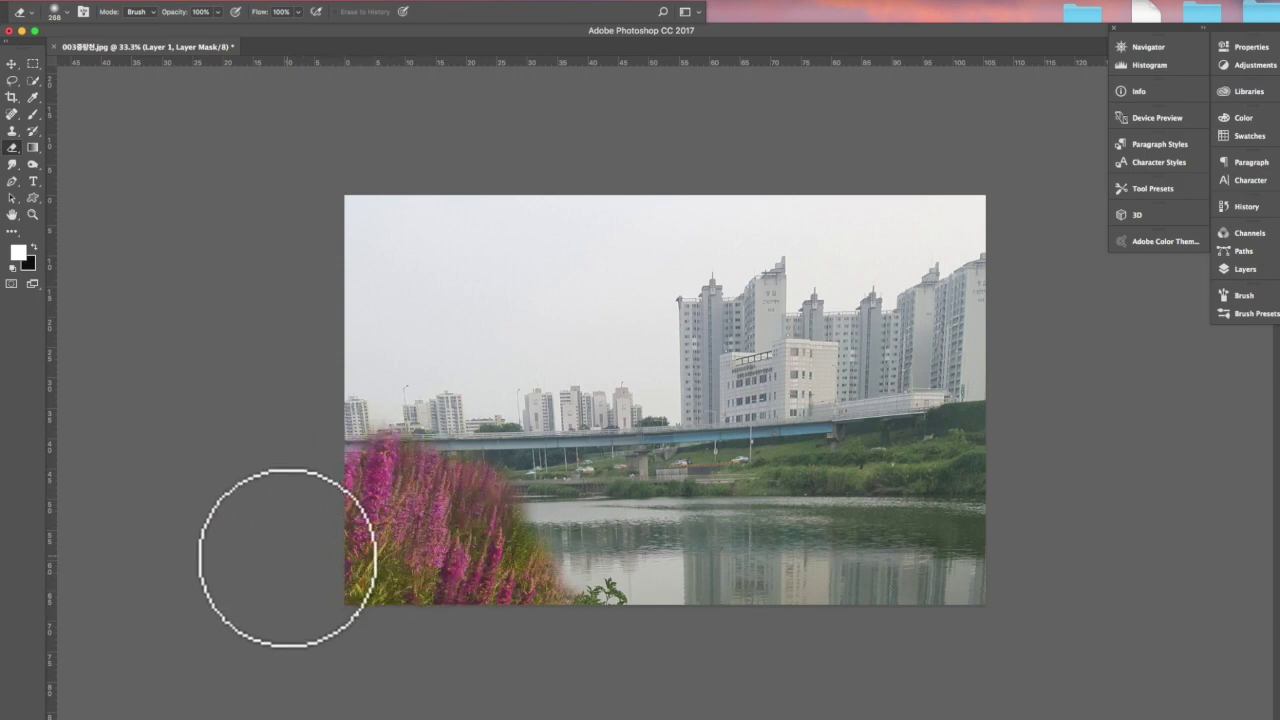
Save the river and flower composite as the JPEG copy 003중랑천 copy.jpg in the 8.포토샵강좌 folder.
key(super+shift+s)
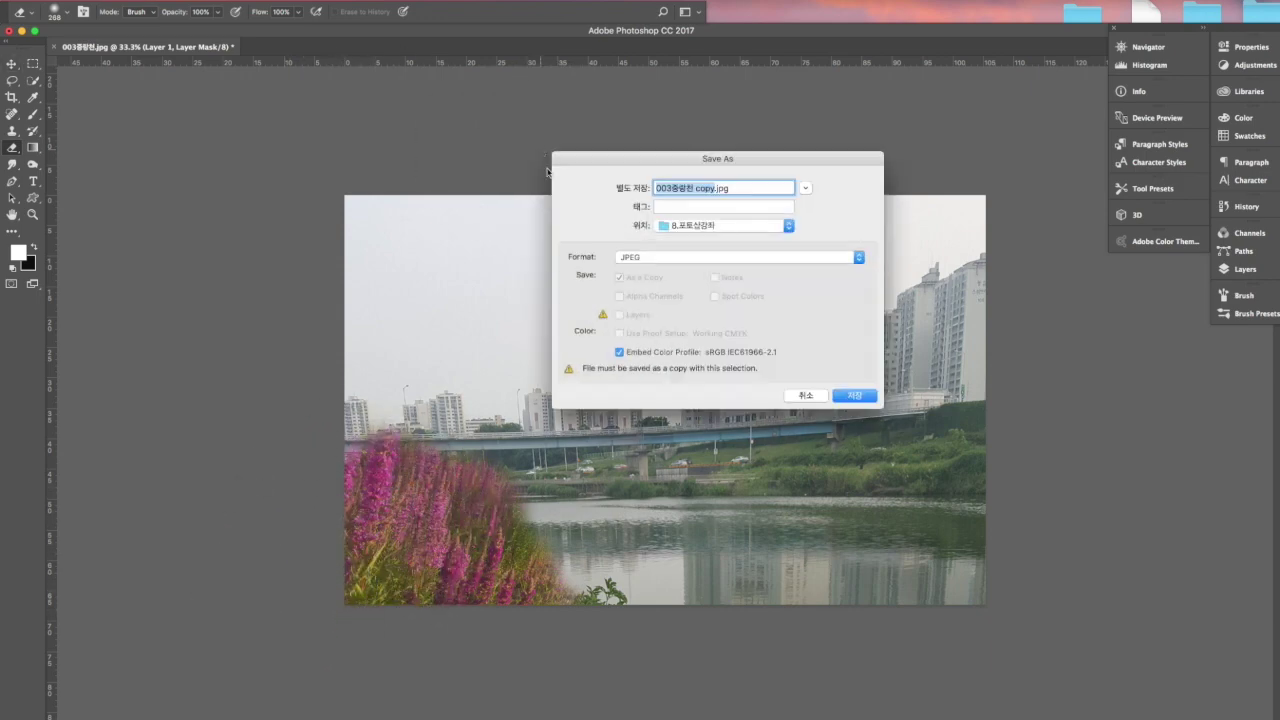
click(853, 396)
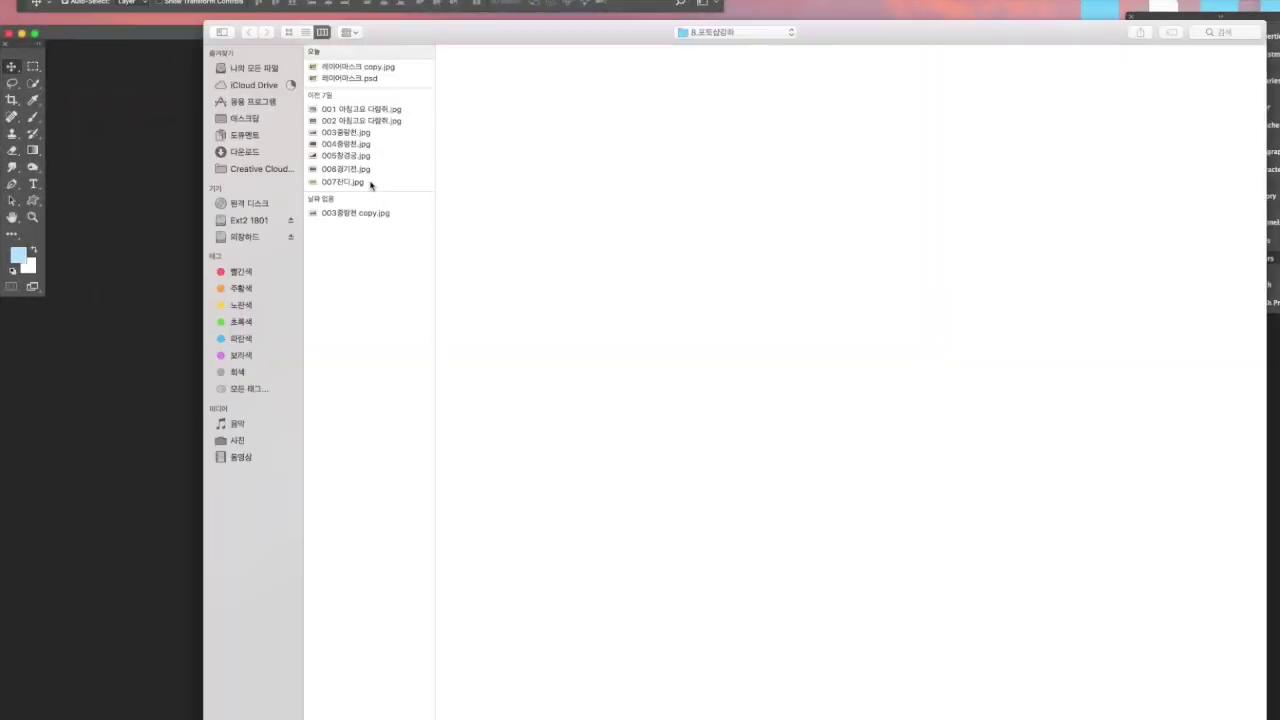
Open the palace photo 005창경궁.jpg and add a new empty layer above the background.
click(343, 169)
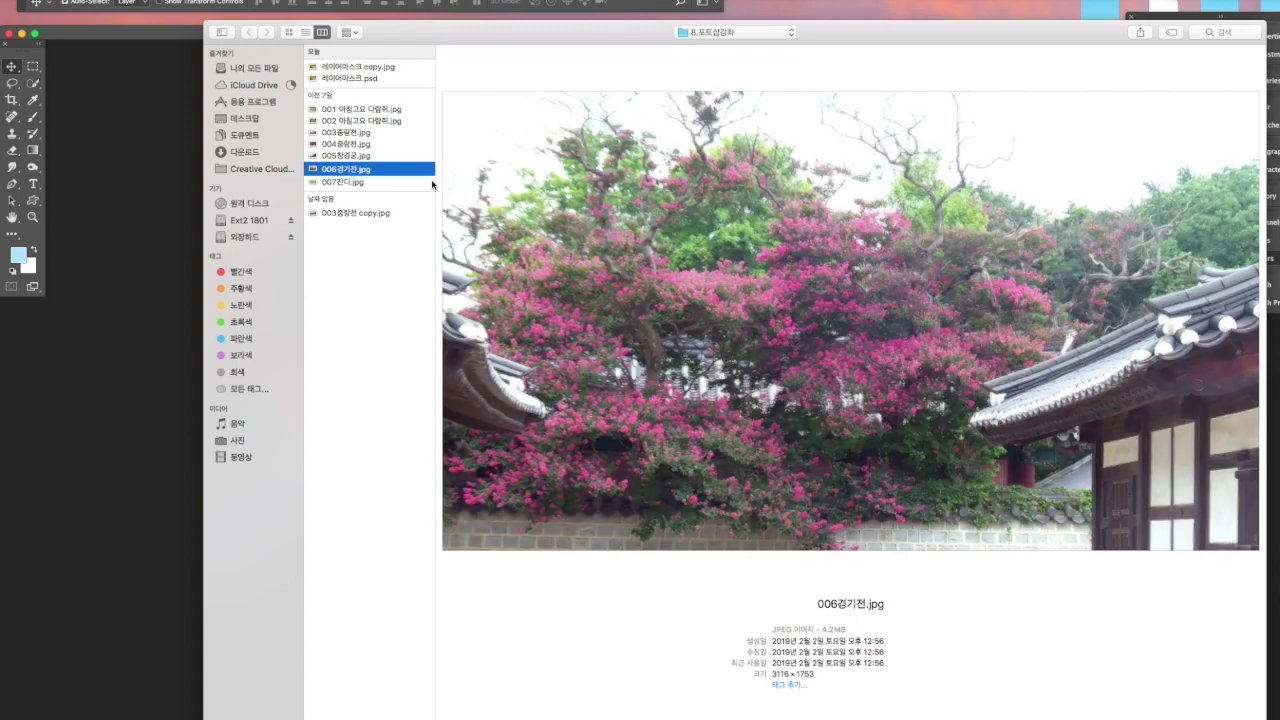
double_click(360, 156)
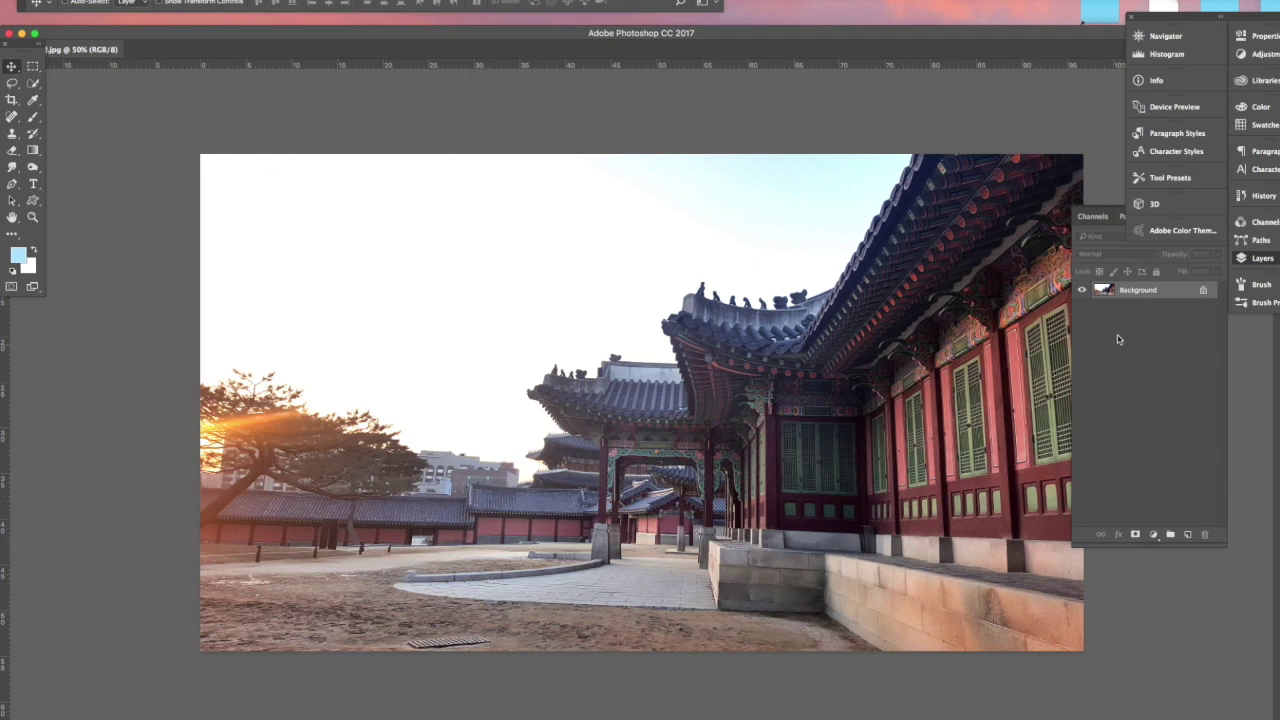
click(1187, 537)
Set the foreground color to the pale blue ceecfc, starting from a color sampled in the sky near the palace roof.
key(b)
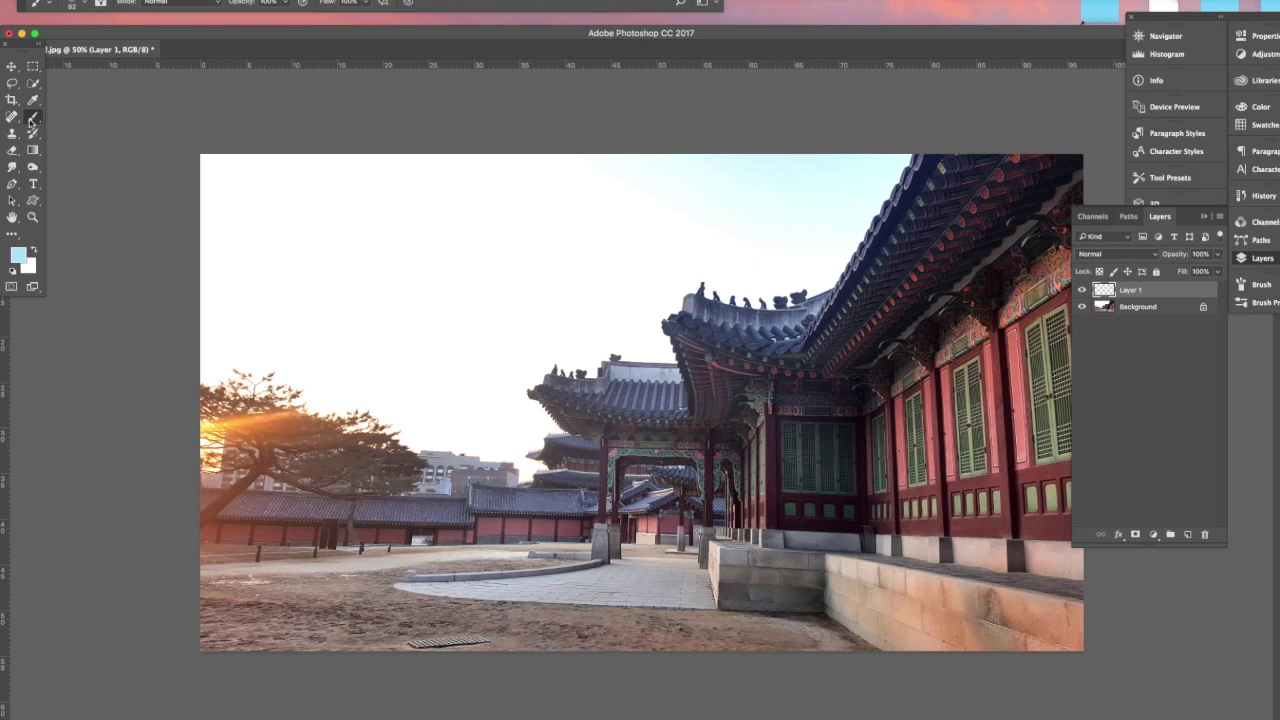
click(72, 4)
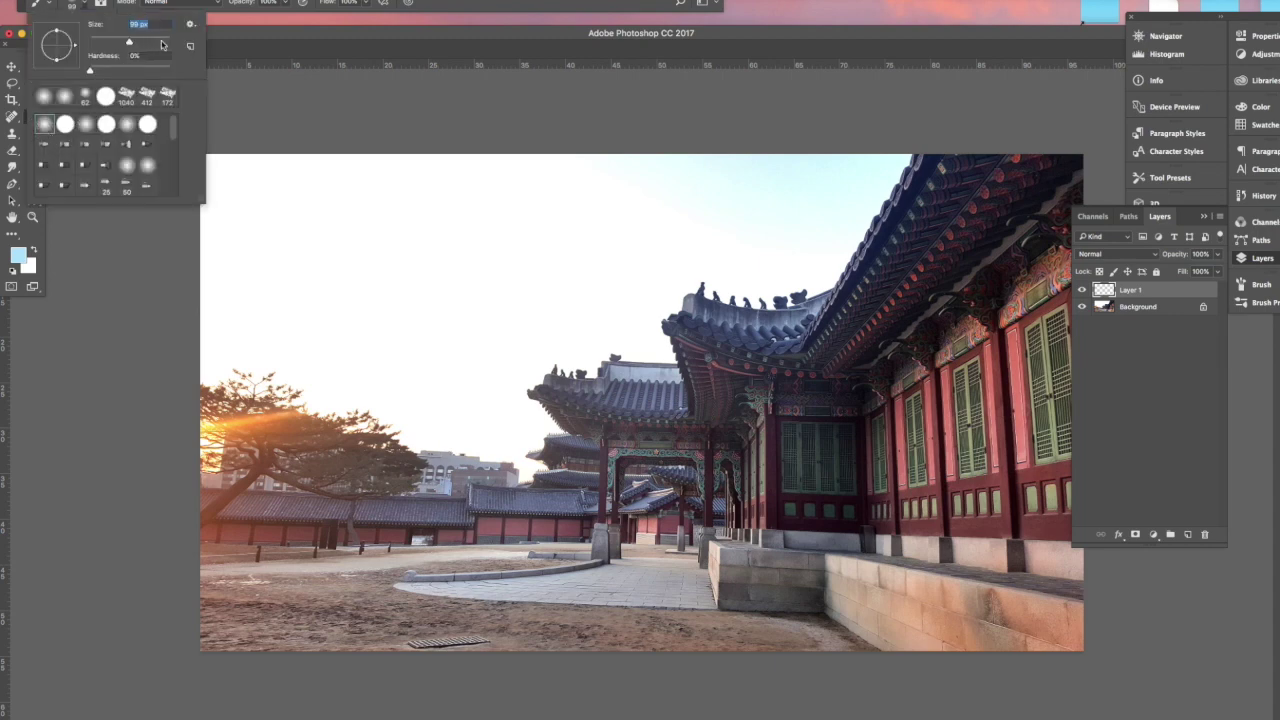
click(18, 256)
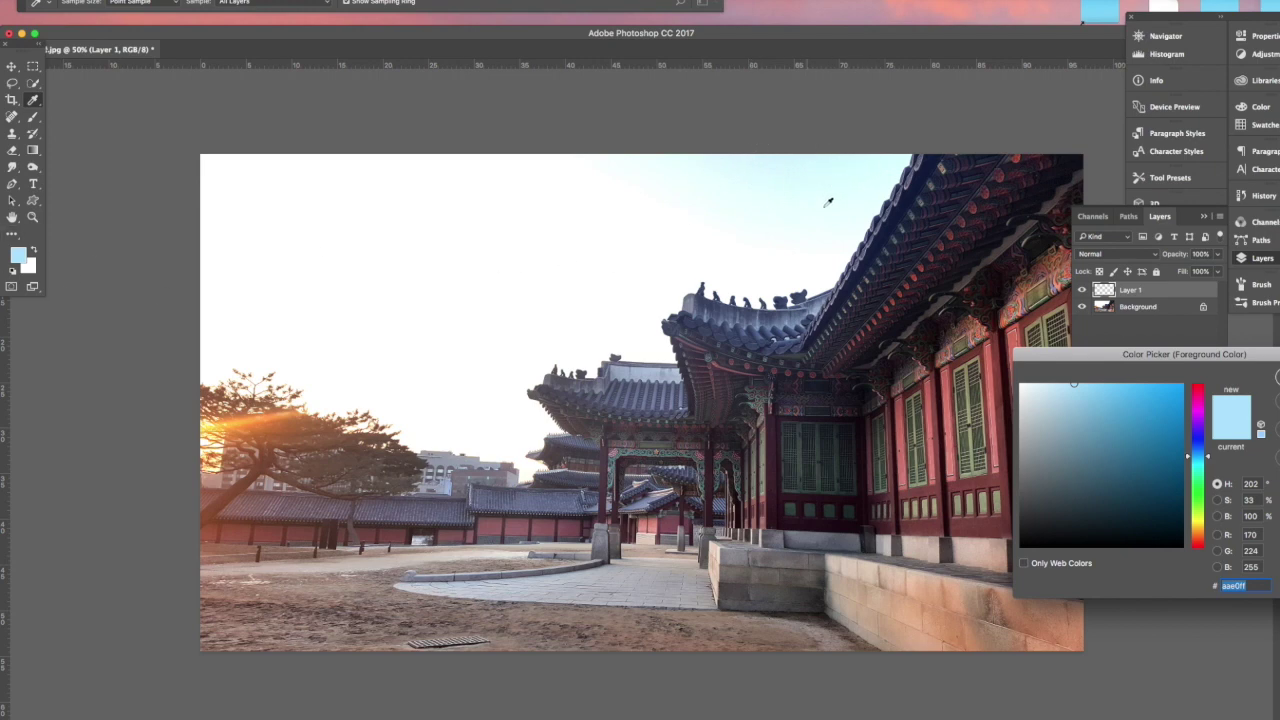
click(842, 160)
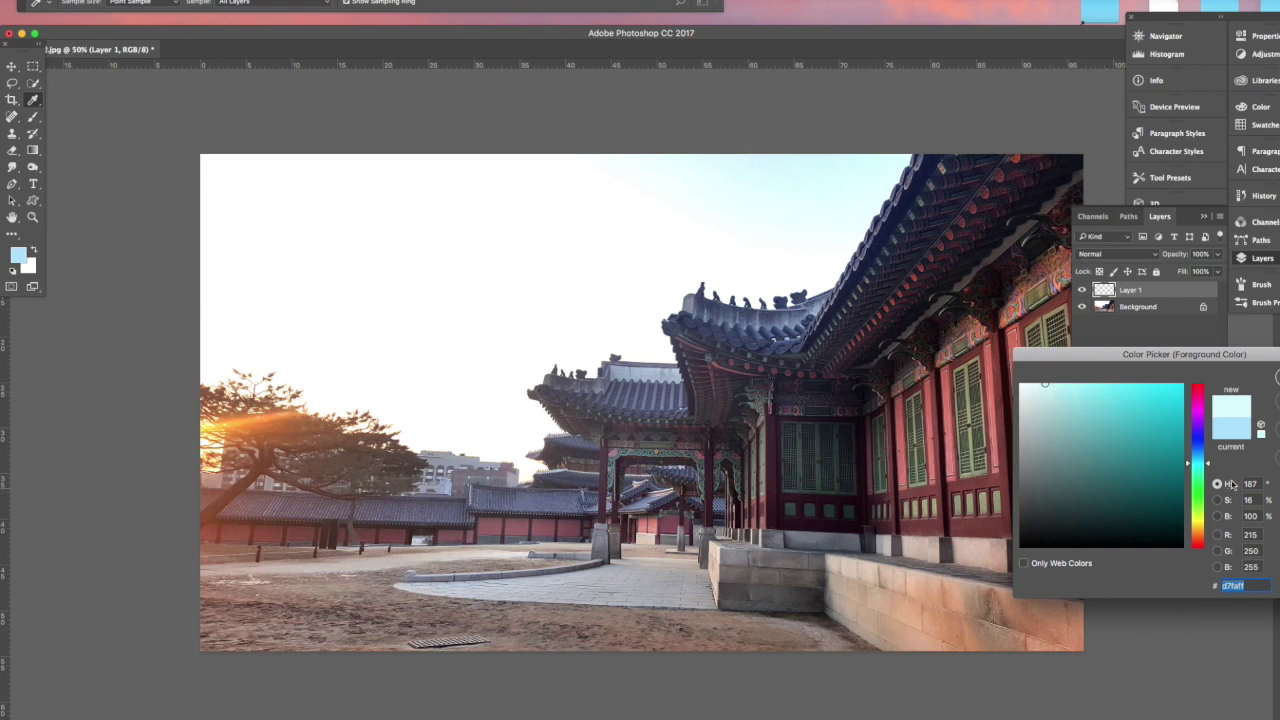
drag(1206, 463, 1189, 455)
drag(1048, 384, 1049, 385)
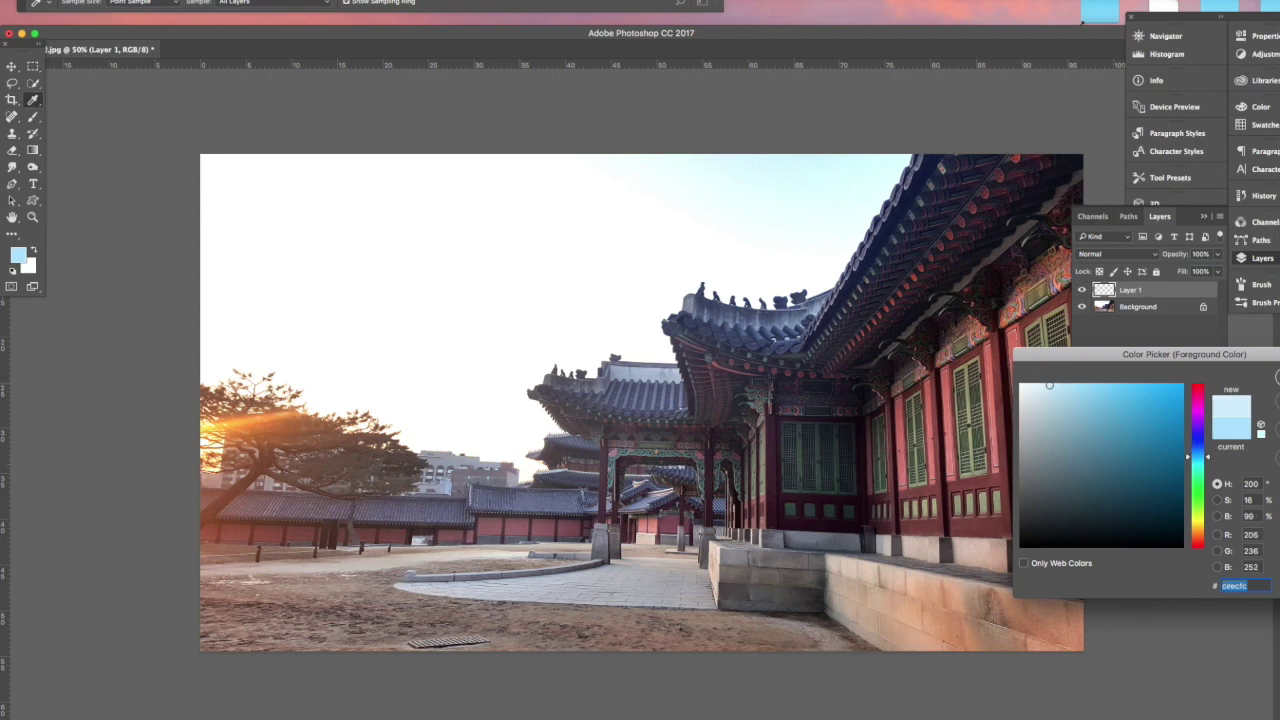
key(Return)
Paint the pale blue across the upper sky on the new layer with a soft 1040 px brush at 0% hardness.
key(b)
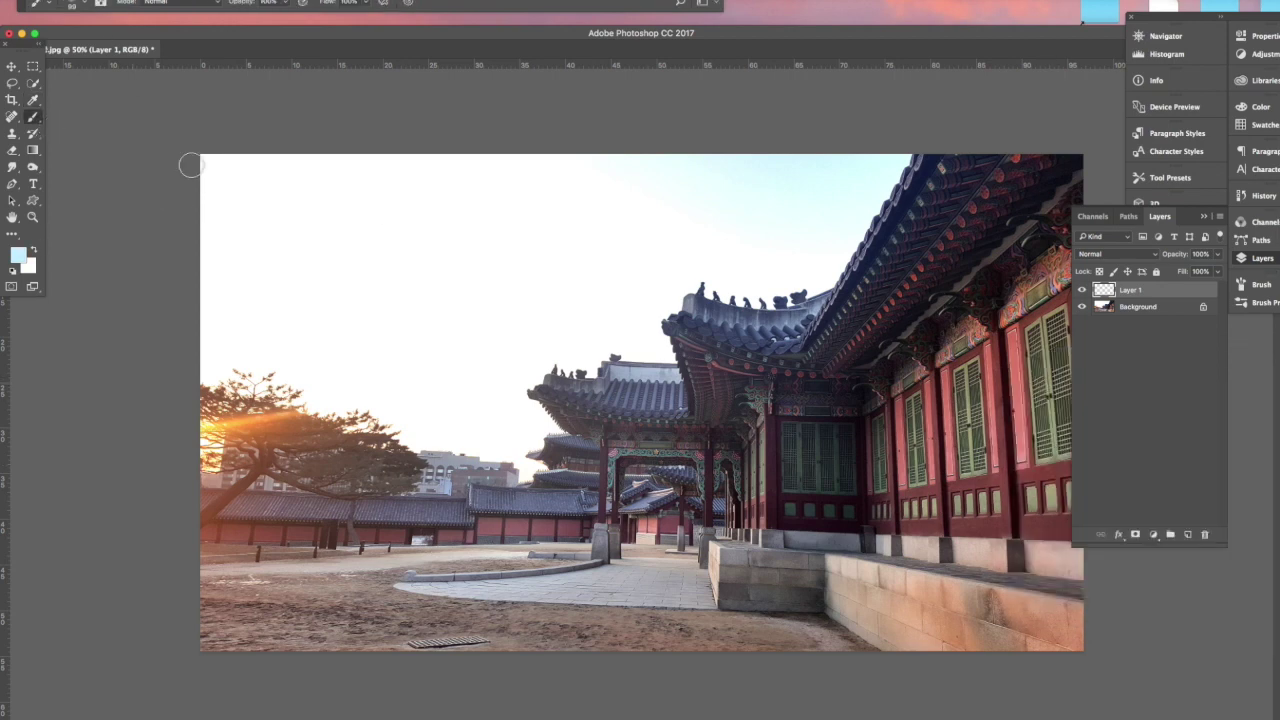
click(48, 4)
drag(95, 41, 163, 41)
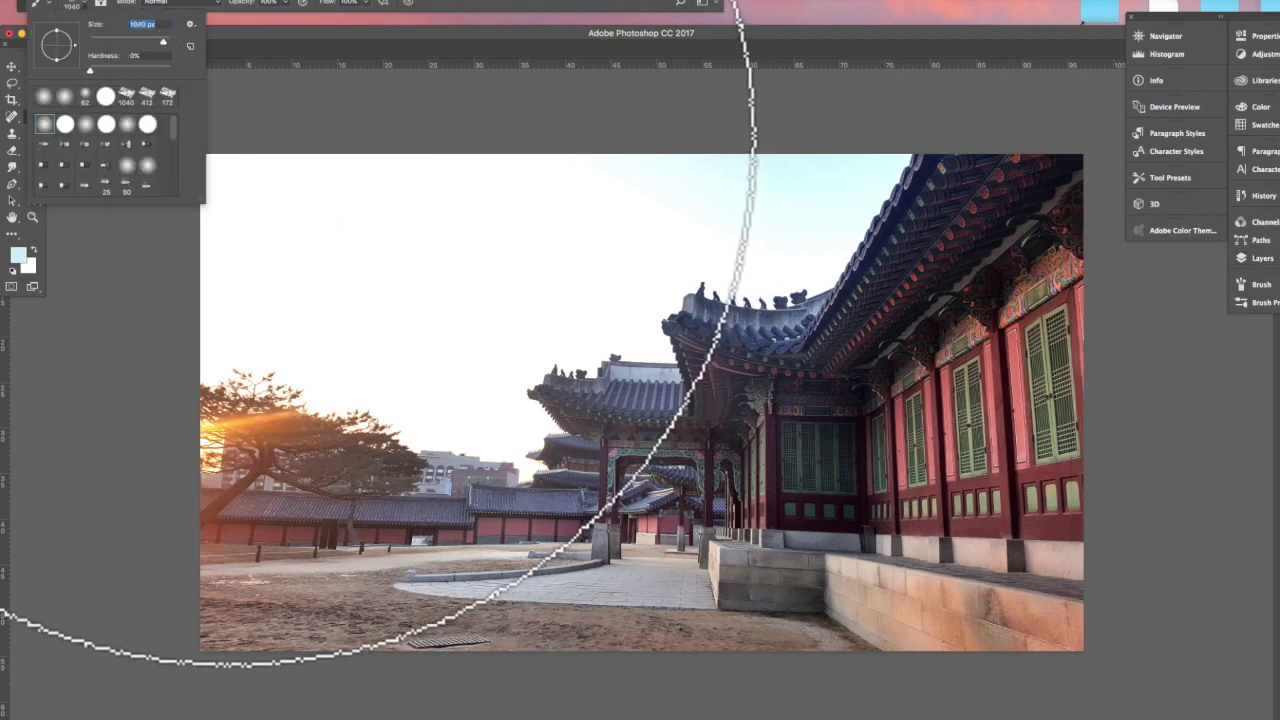
click(330, 150)
drag(330, 150, 530, 170)
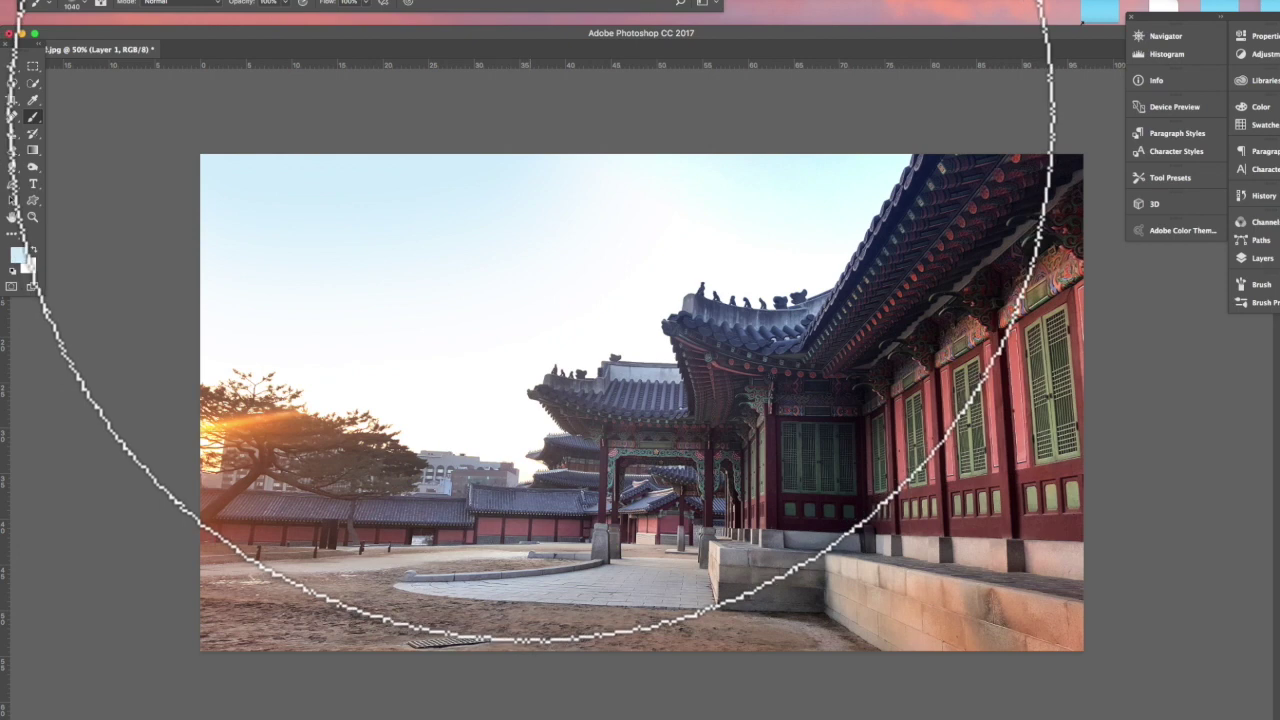
Open 006경기전.jpg and move its flowering tree image into the palace document as a new layer.
key(v)
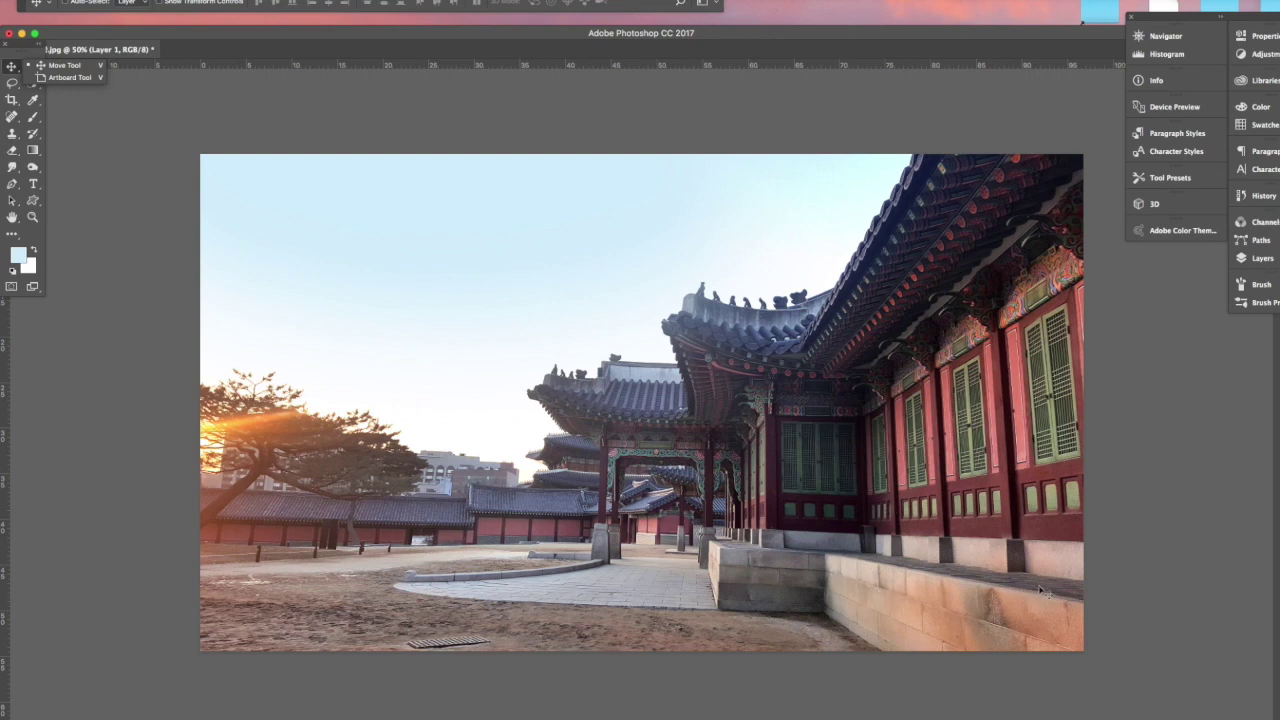
key(super+o)
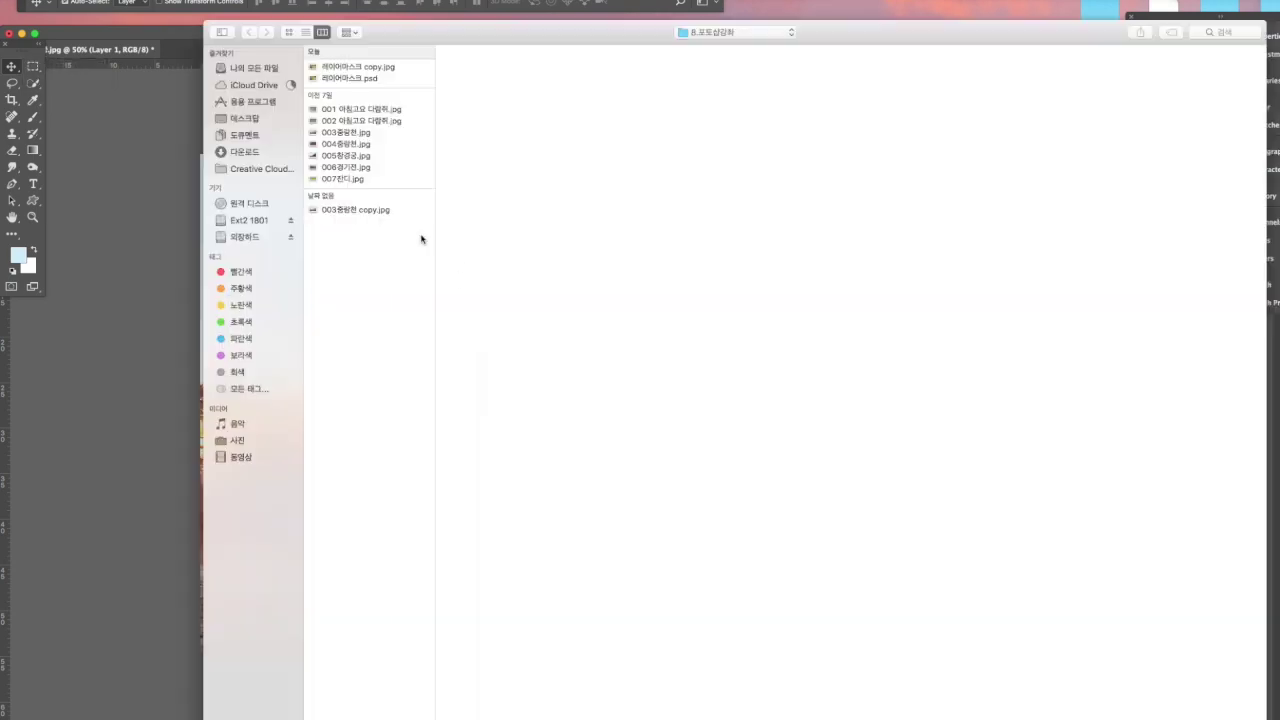
click(358, 170)
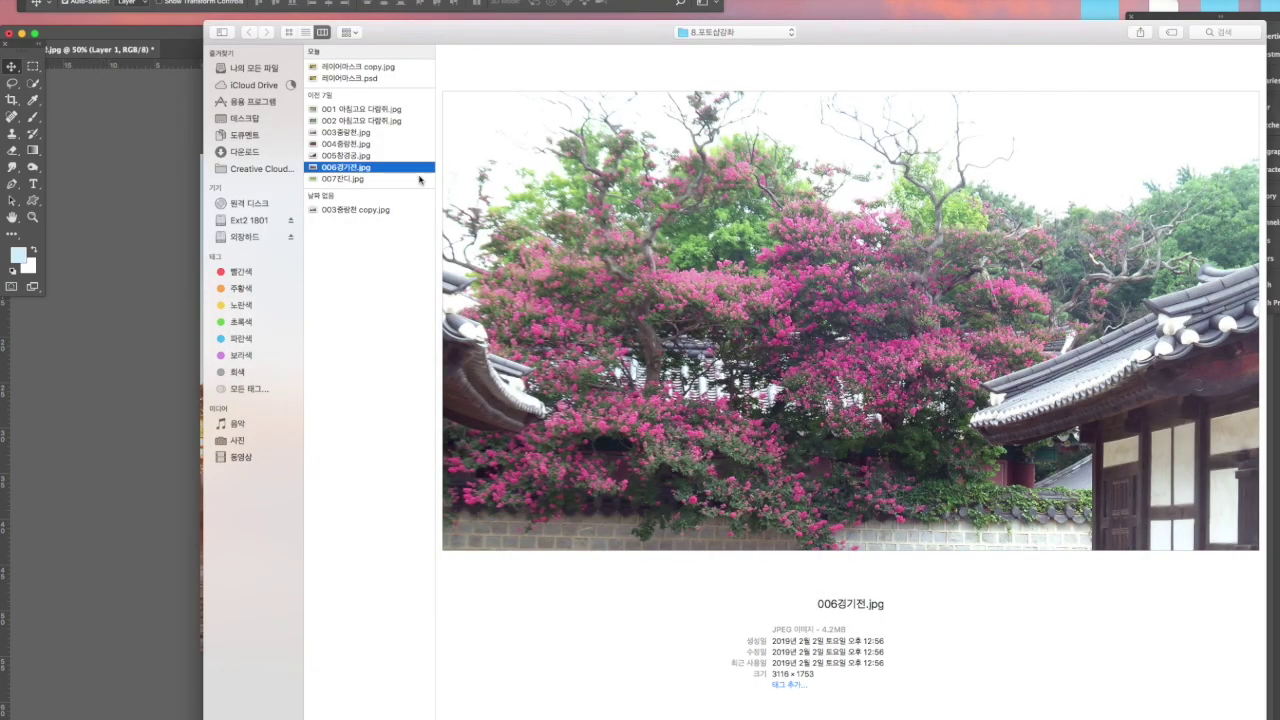
double_click(420, 170)
click(12, 68)
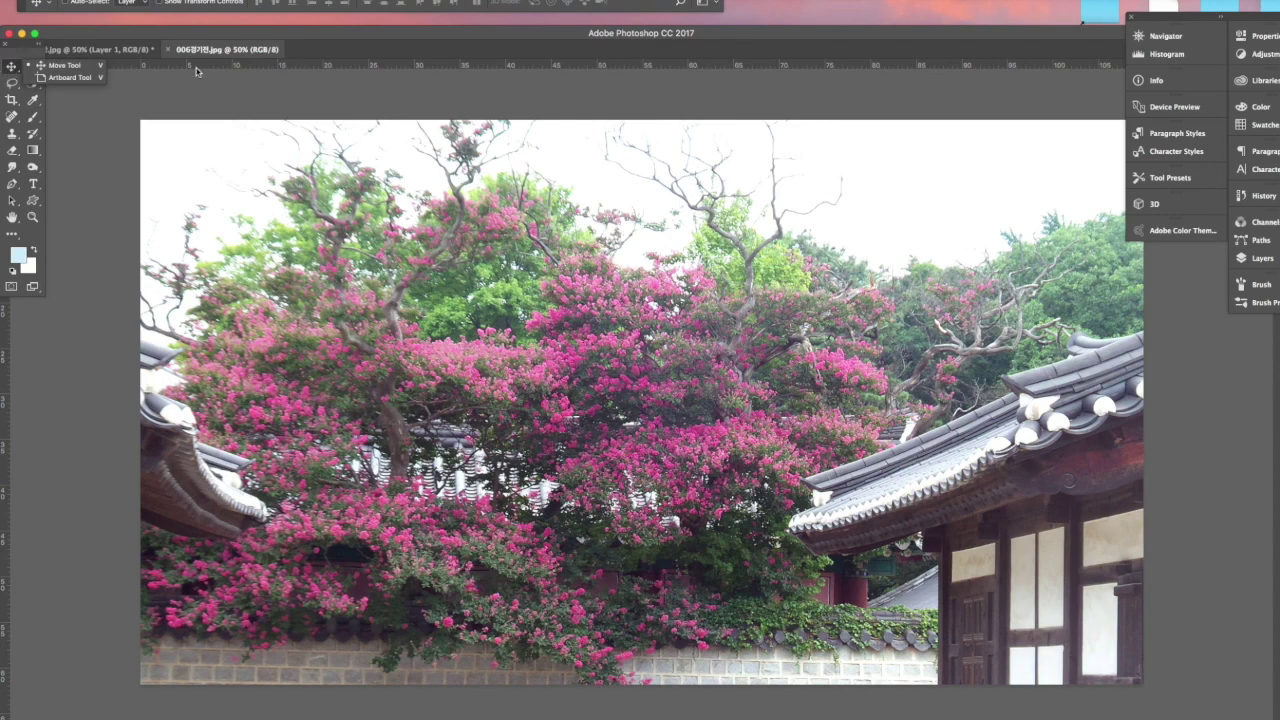
drag(249, 55, 580, 272)
drag(850, 560, 627, 356)
Scale the flowering tree layer down with Free Transform and position it over the pine tree and low wall beside the courtyard.
key(ctrl+t)
drag(210, 150, 499, 390)
drag(674, 433, 306, 467)
key(Return)
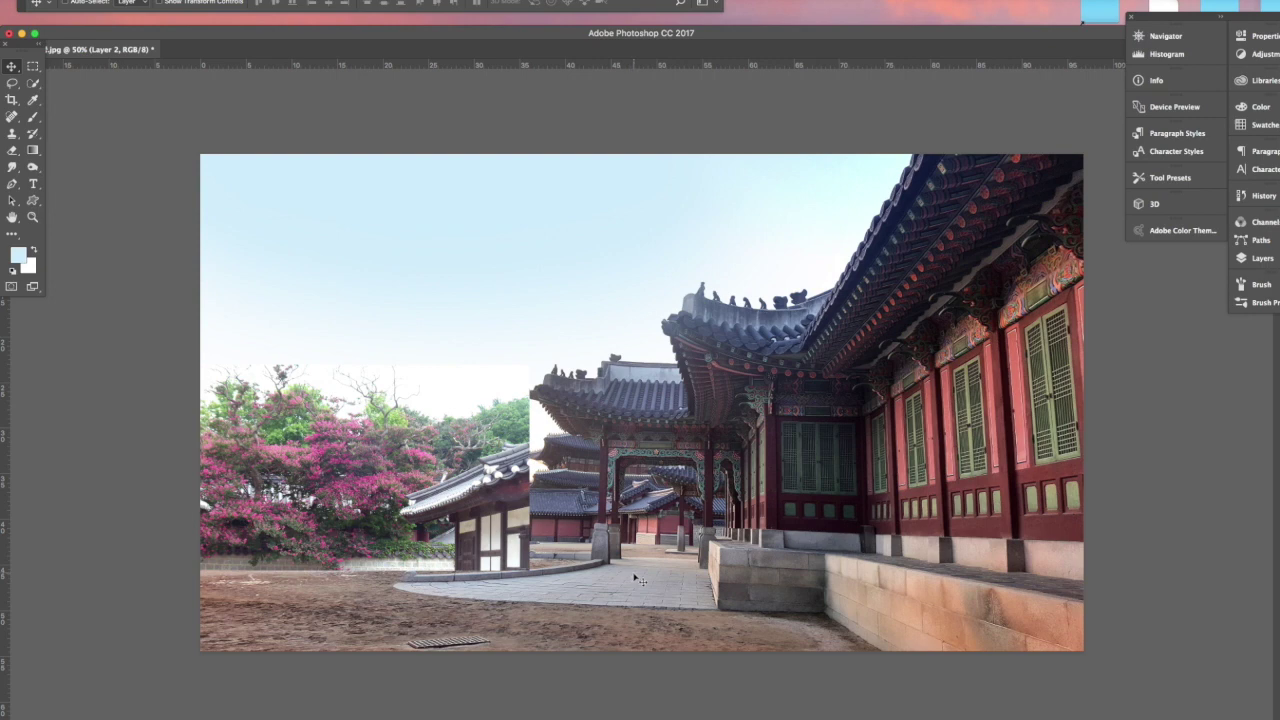
key(ctrl+t)
drag(529, 363, 549, 353)
key(Return)
drag(362, 470, 411, 485)
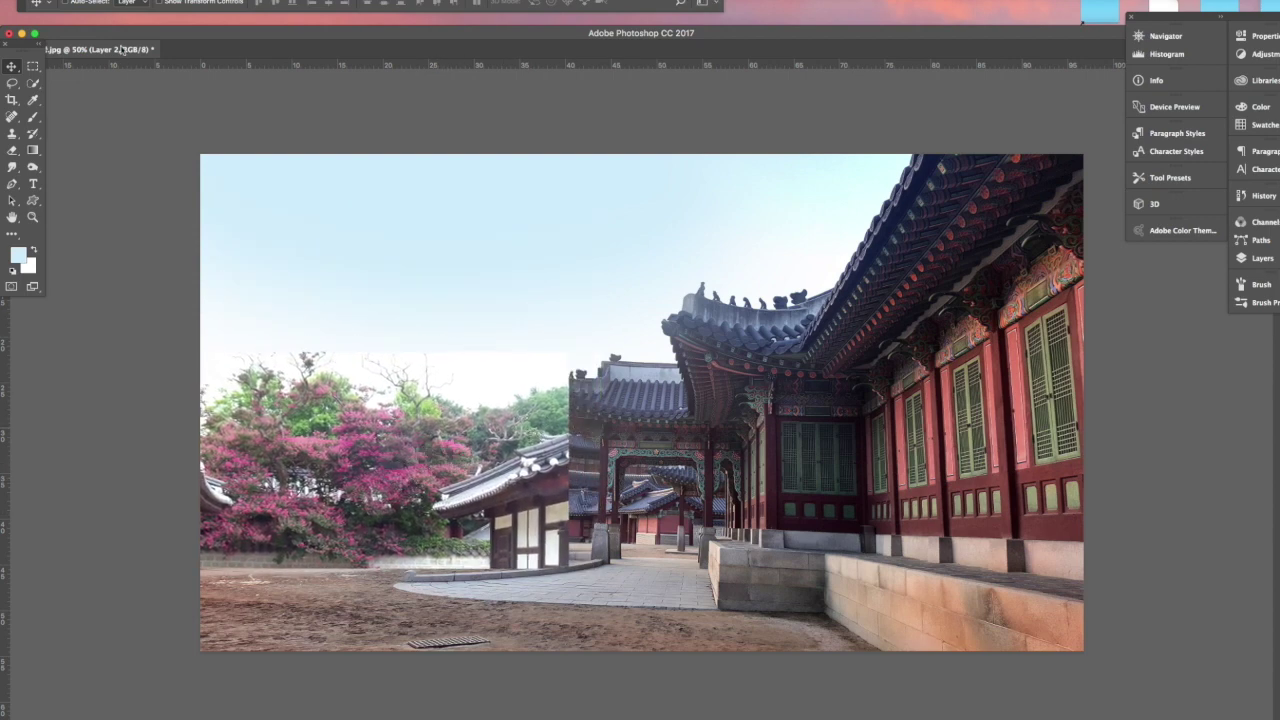
click(30, 0)
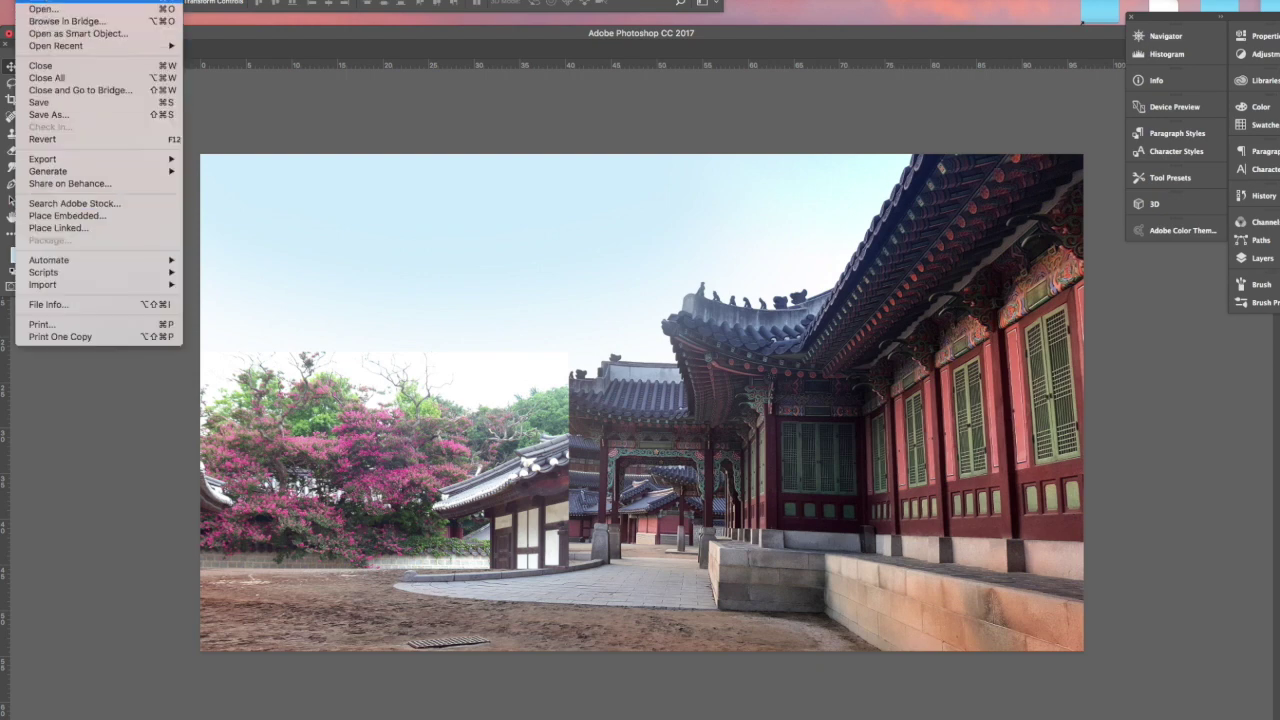
mouse_move(65, 0)
key(Escape)
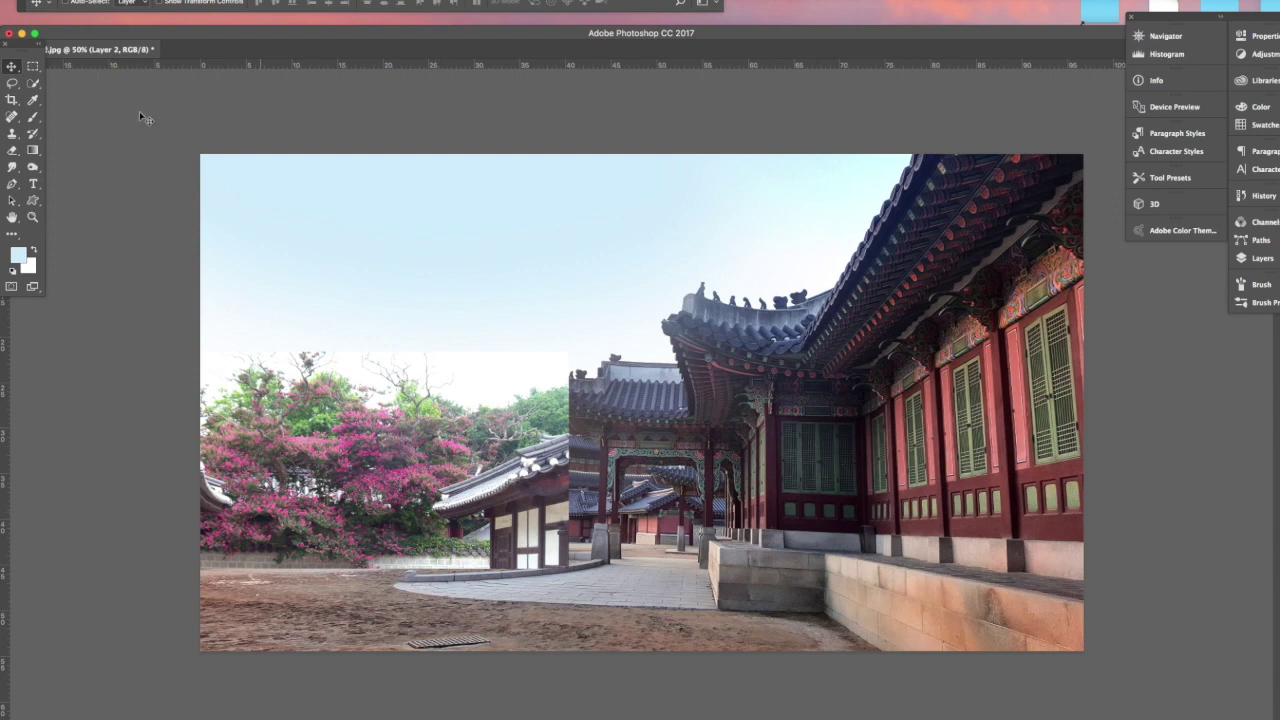
click(95, 0)
mouse_move(113, 108)
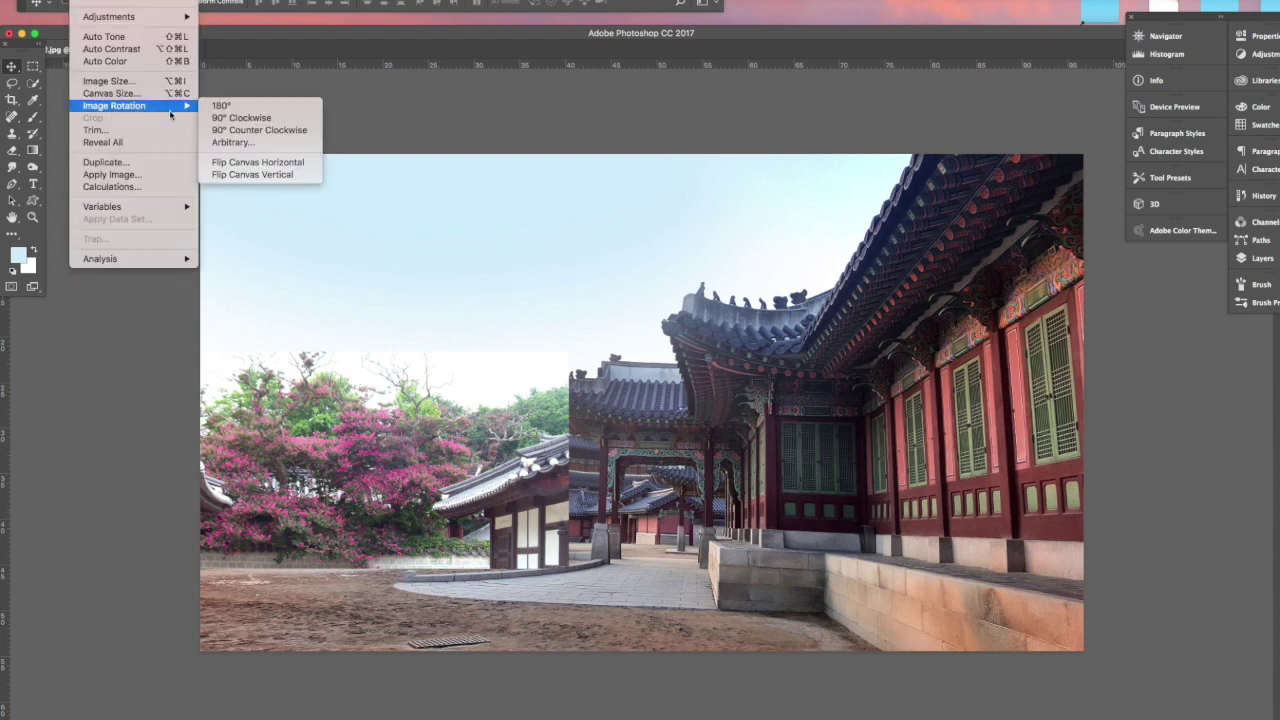
click(633, 412)
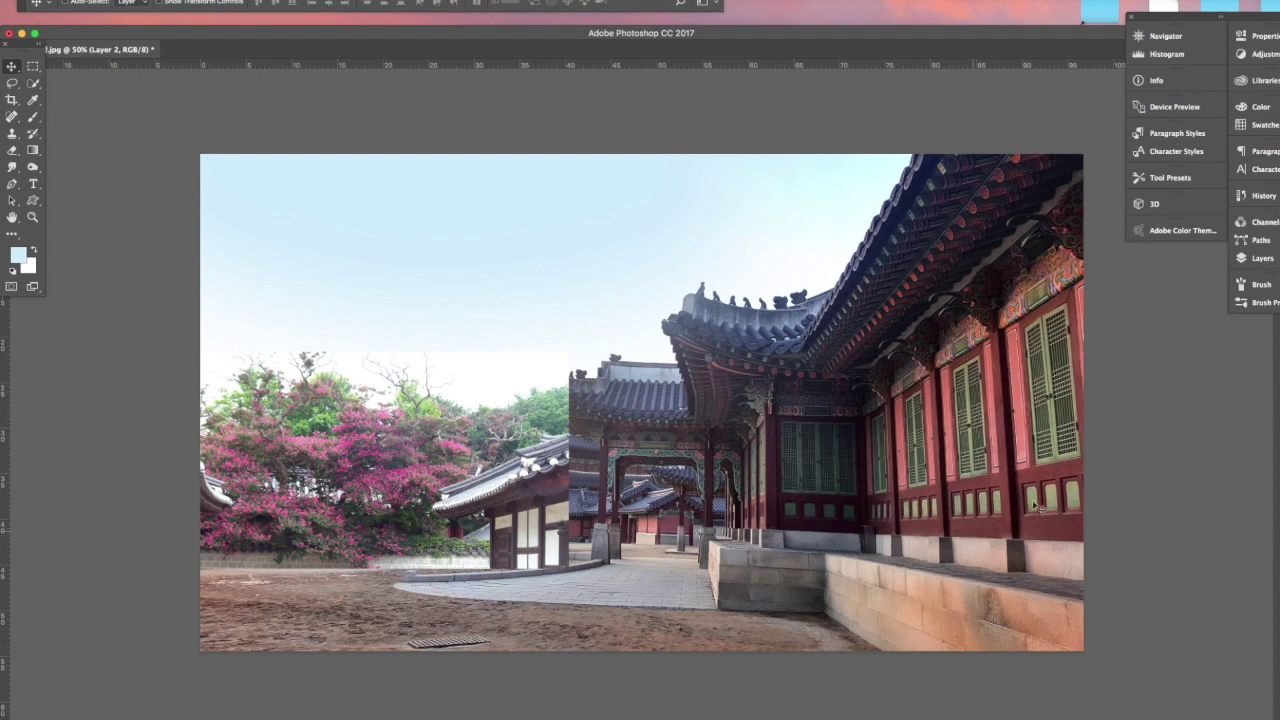
Flip the flowering tree layer horizontally and move it so the pink blossoms cover the pine tree.
click(1238, 260)
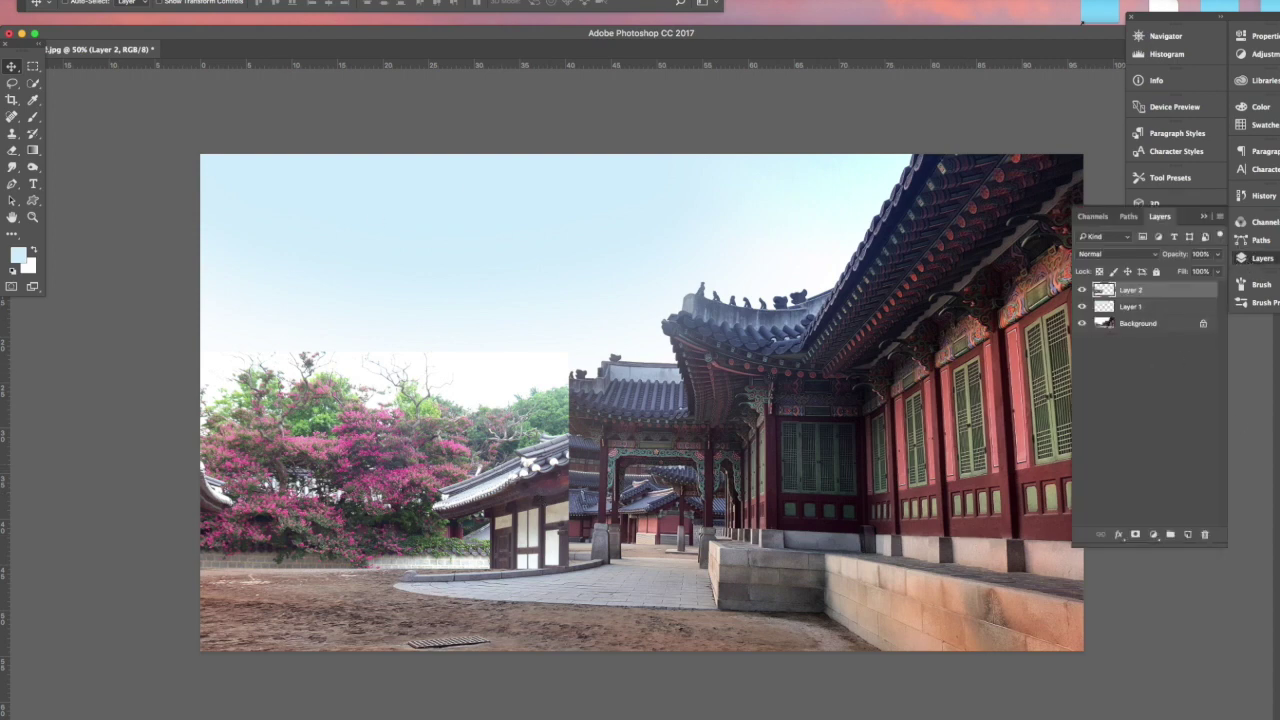
click(60, 1)
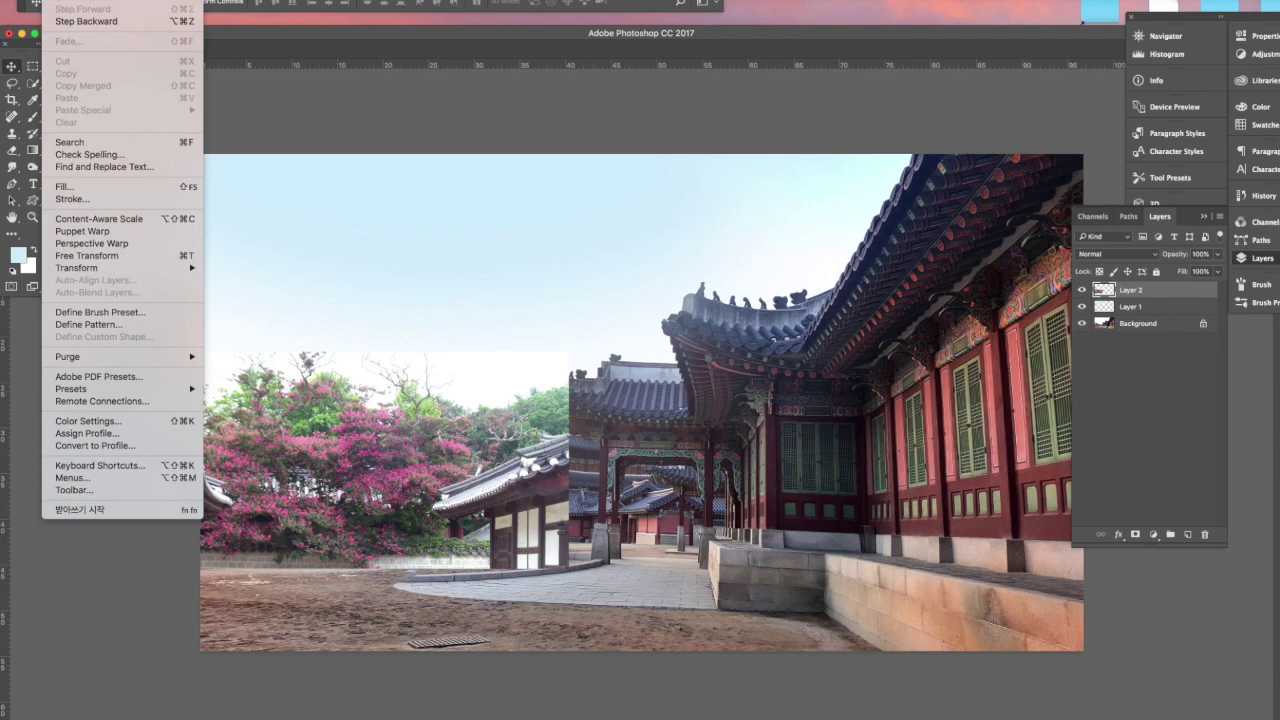
mouse_move(150, 268)
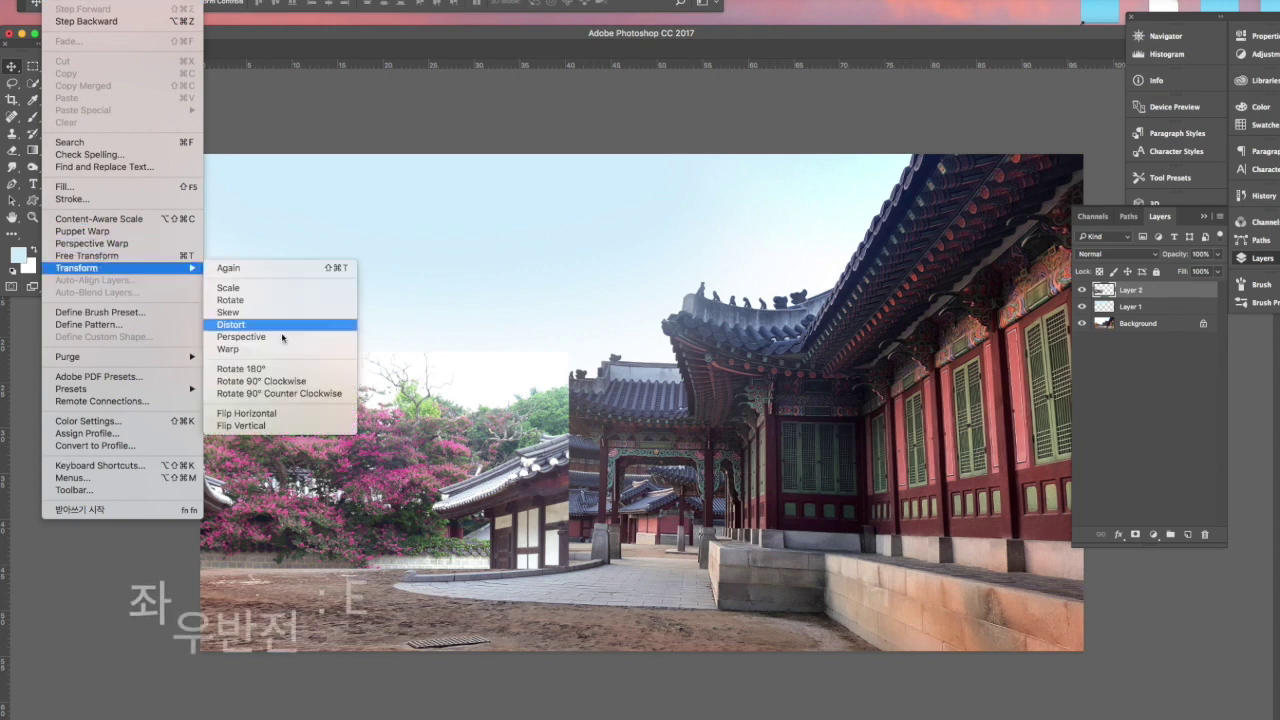
click(268, 414)
drag(418, 470, 529, 315)
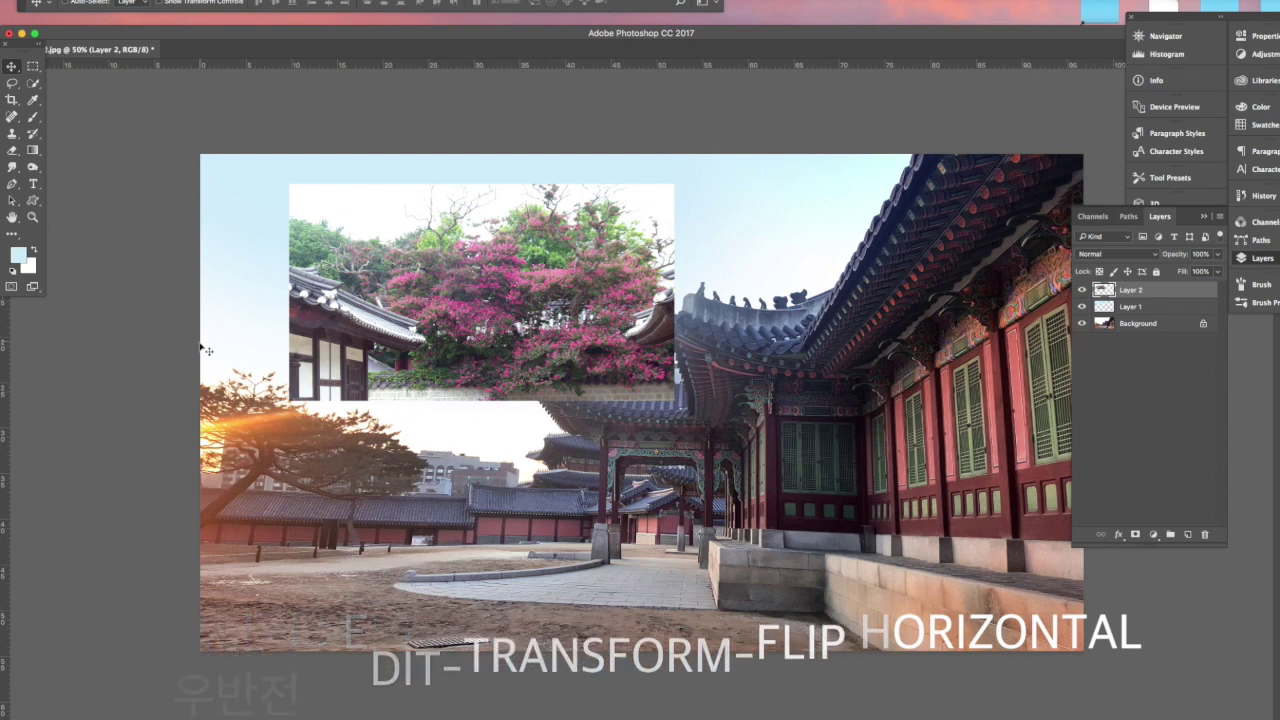
drag(636, 321, 439, 479)
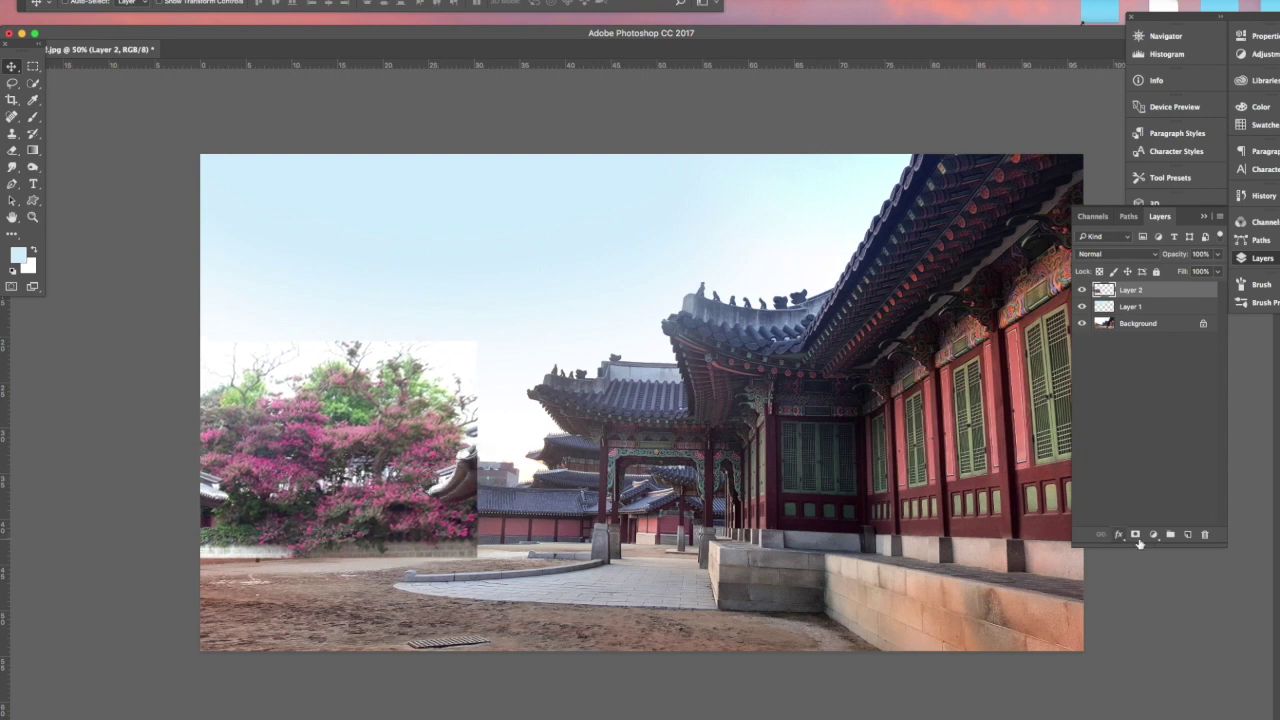
Add a layer mask to the flowering tree layer and invert it to black.
click(1136, 535)
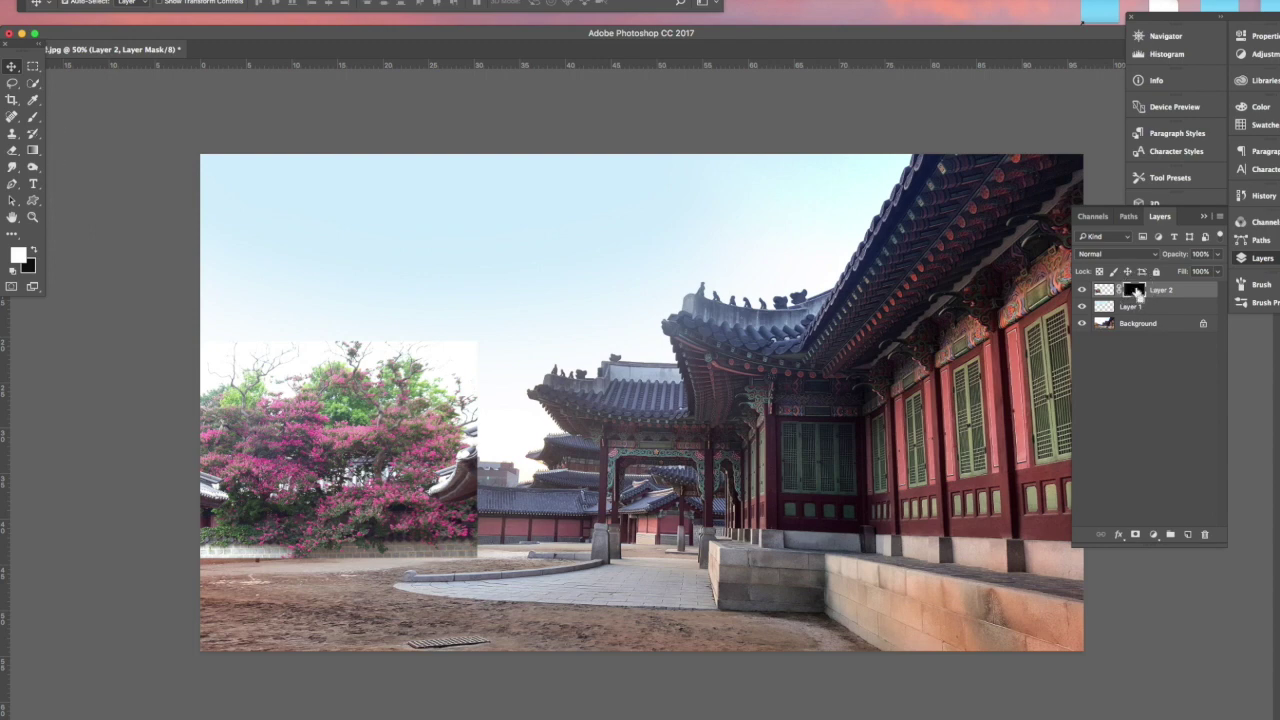
key(super+i)
key(e)
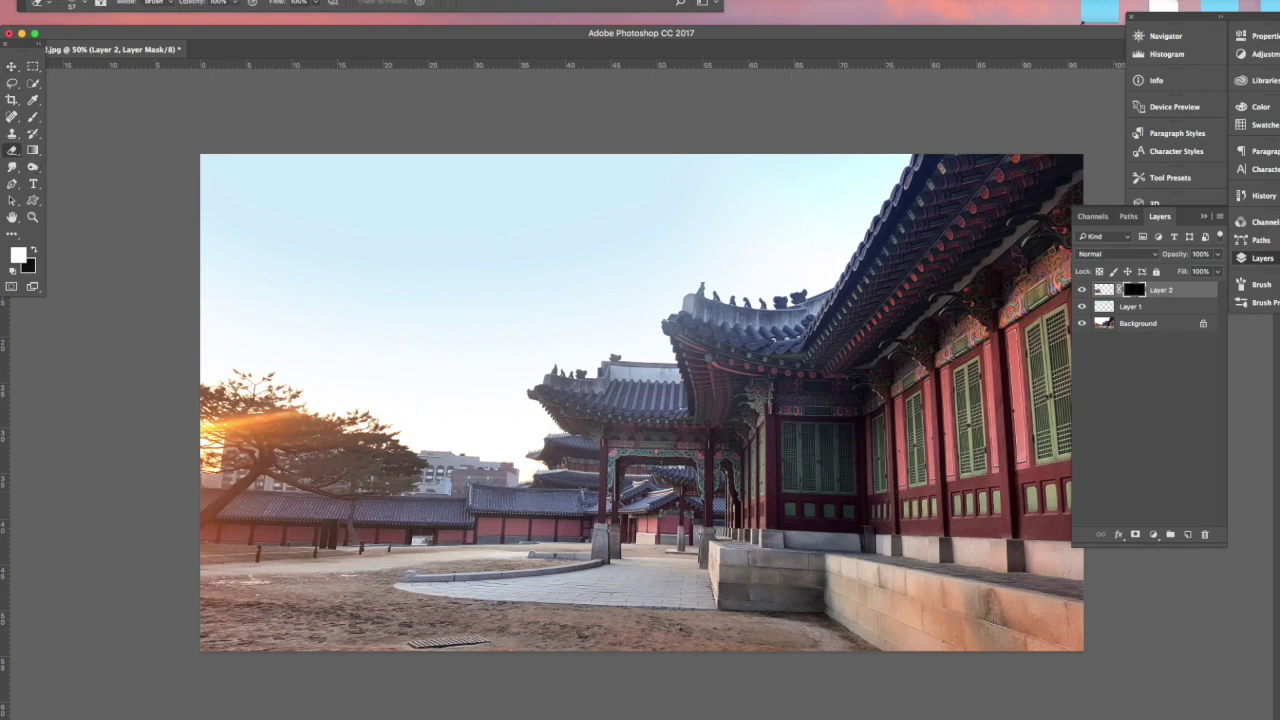
Reduce the soft brush size and paint white on the mask to reveal the pink flowering tree over the pine.
right_click(33, 116)
click(160, 115)
click(83, 6)
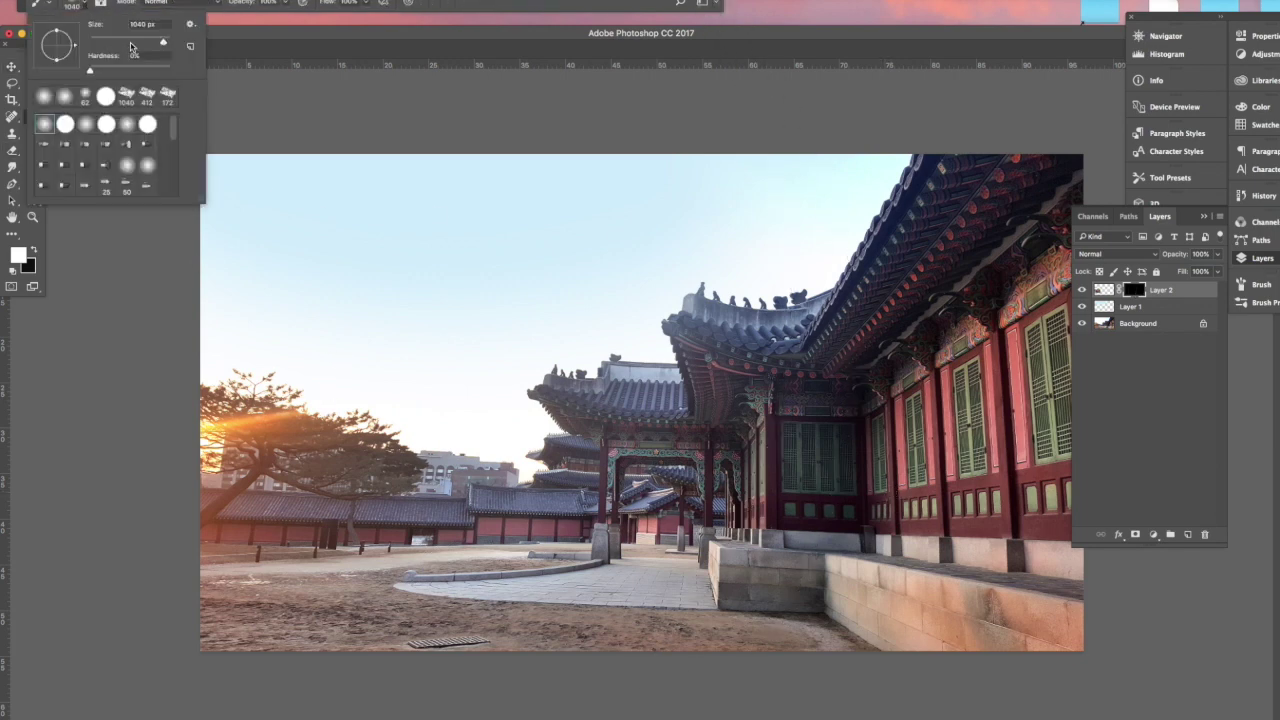
drag(136, 43, 143, 42)
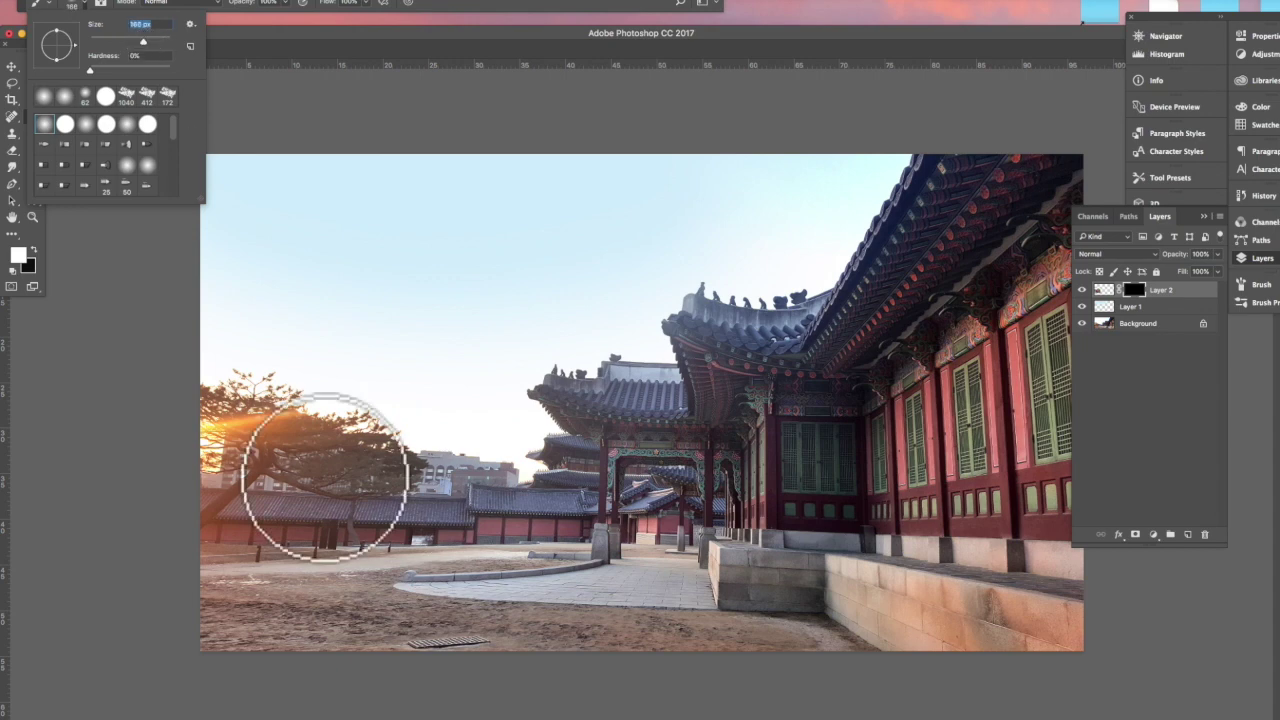
click(345, 470)
mouse_move(343, 471)
mouse_down()
mouse_move(364, 447)
mouse_move(333, 449)
mouse_move(330, 477)
mouse_move(357, 485)
mouse_move(371, 453)
mouse_move(313, 427)
mouse_move(292, 447)
mouse_move(212, 409)
mouse_move(261, 390)
mouse_move(404, 476)
mouse_move(360, 526)
mouse_move(292, 529)
mouse_move(284, 488)
mouse_move(236, 514)
mouse_move(245, 527)
mouse_move(299, 525)
mouse_move(205, 518)
mouse_move(229, 519)
mouse_move(217, 523)
mouse_move(233, 506)
mouse_move(201, 525)
mouse_move(234, 508)
mouse_move(286, 519)
mouse_move(348, 501)
mouse_move(348, 413)
mouse_move(287, 401)
mouse_move(271, 381)
mouse_move(244, 386)
mouse_move(250, 364)
mouse_move(230, 383)
mouse_move(201, 363)
mouse_move(193, 373)
mouse_move(325, 431)
mouse_move(416, 444)
mouse_move(347, 400)
mouse_up()
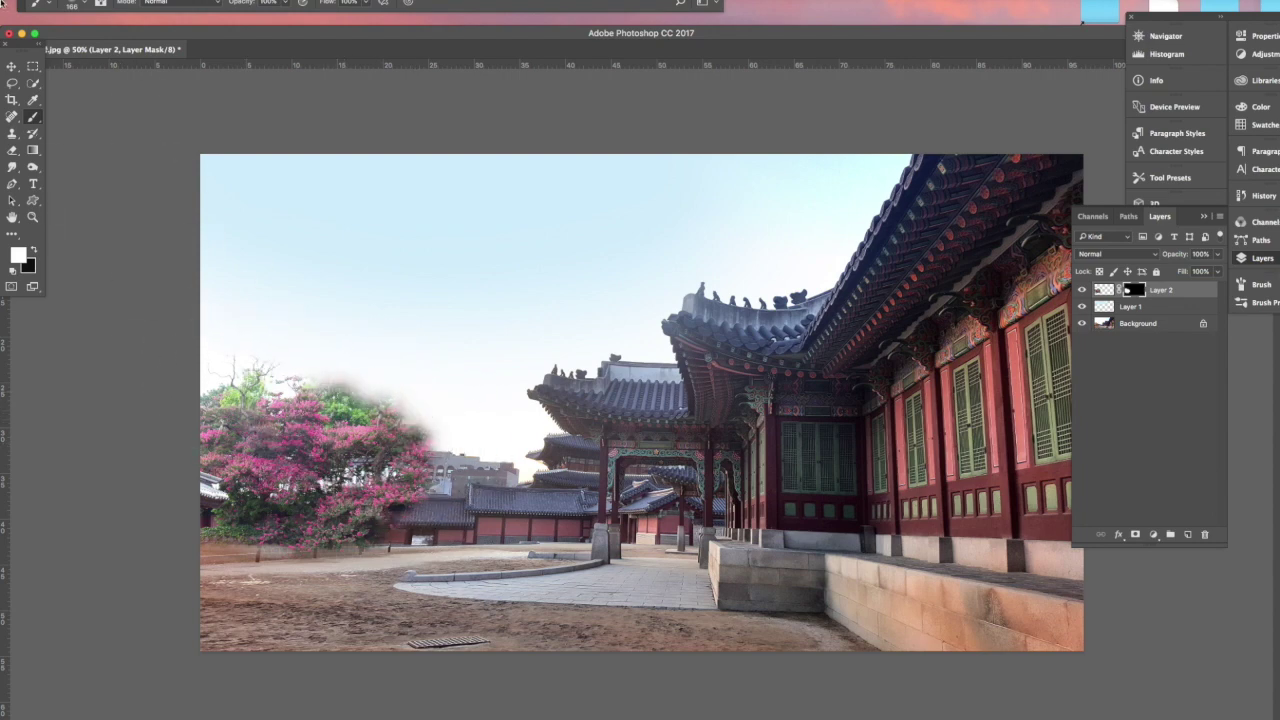
Enlarge the soft brush and paint white on the mask around the treetop to reveal more of the upper foliage.
click(78, 7)
drag(113, 42, 151, 42)
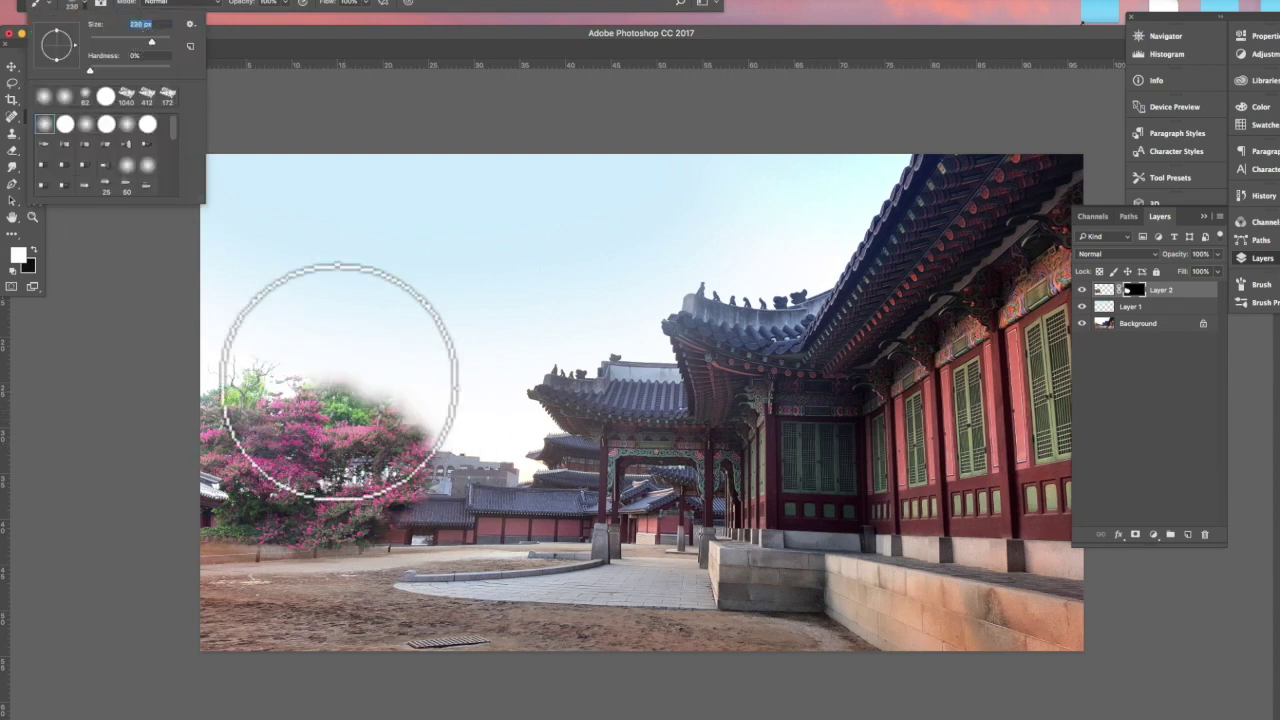
key(Return)
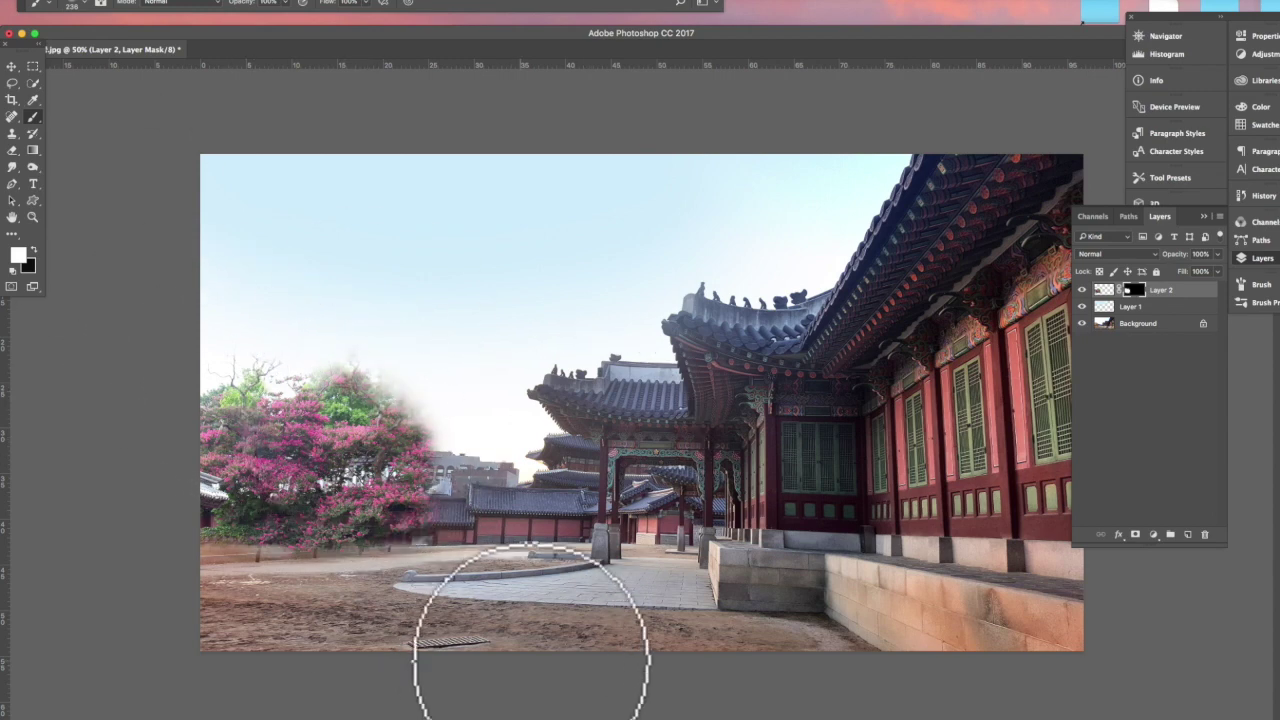
Paint black on the mask with a smaller brush along the flowering tree's base to hide its stone wall and restore the courtyard.
click(33, 255)
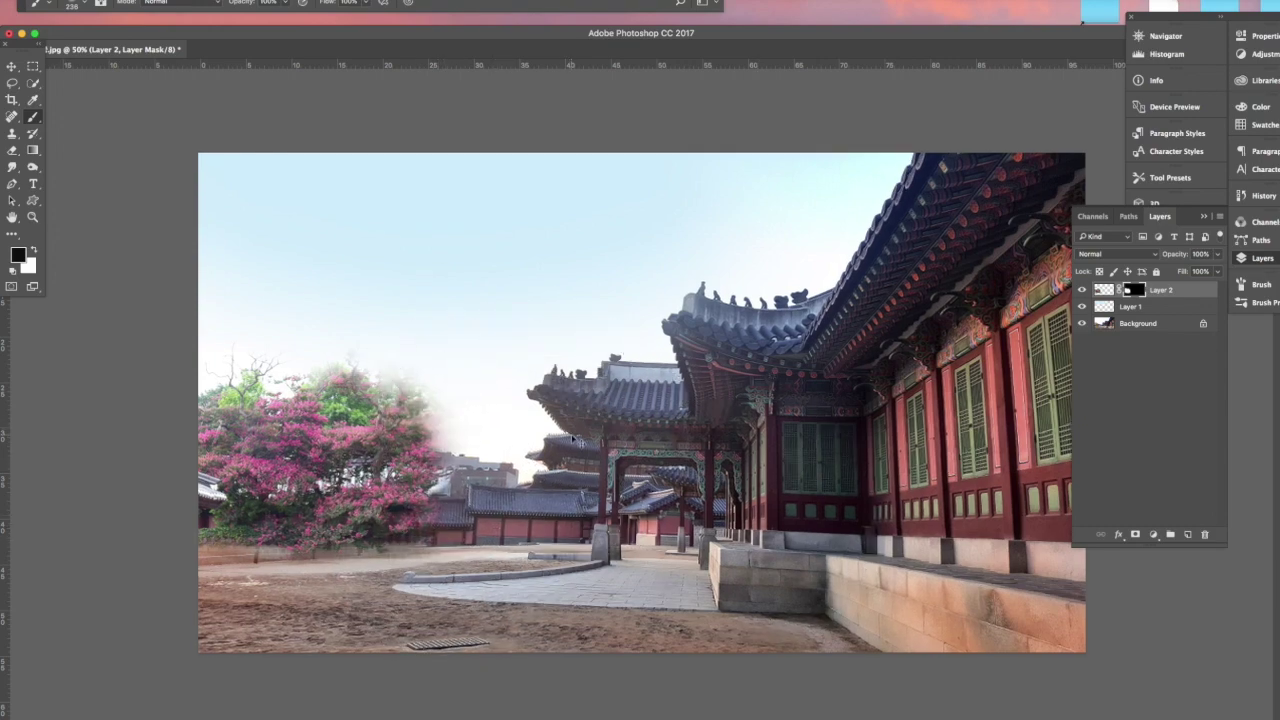
key(super+plus)
key(super+plus)
drag(573, 424, 605, 420)
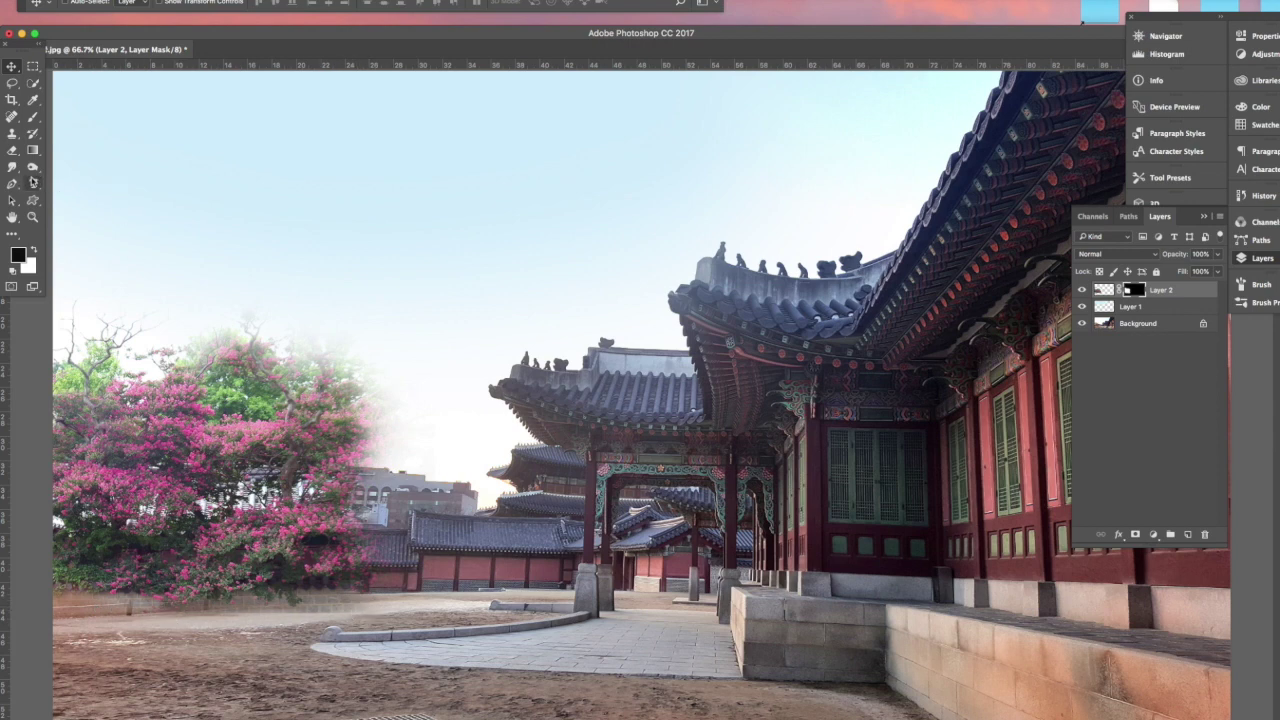
click(33, 116)
drag(128, 537, 428, 613)
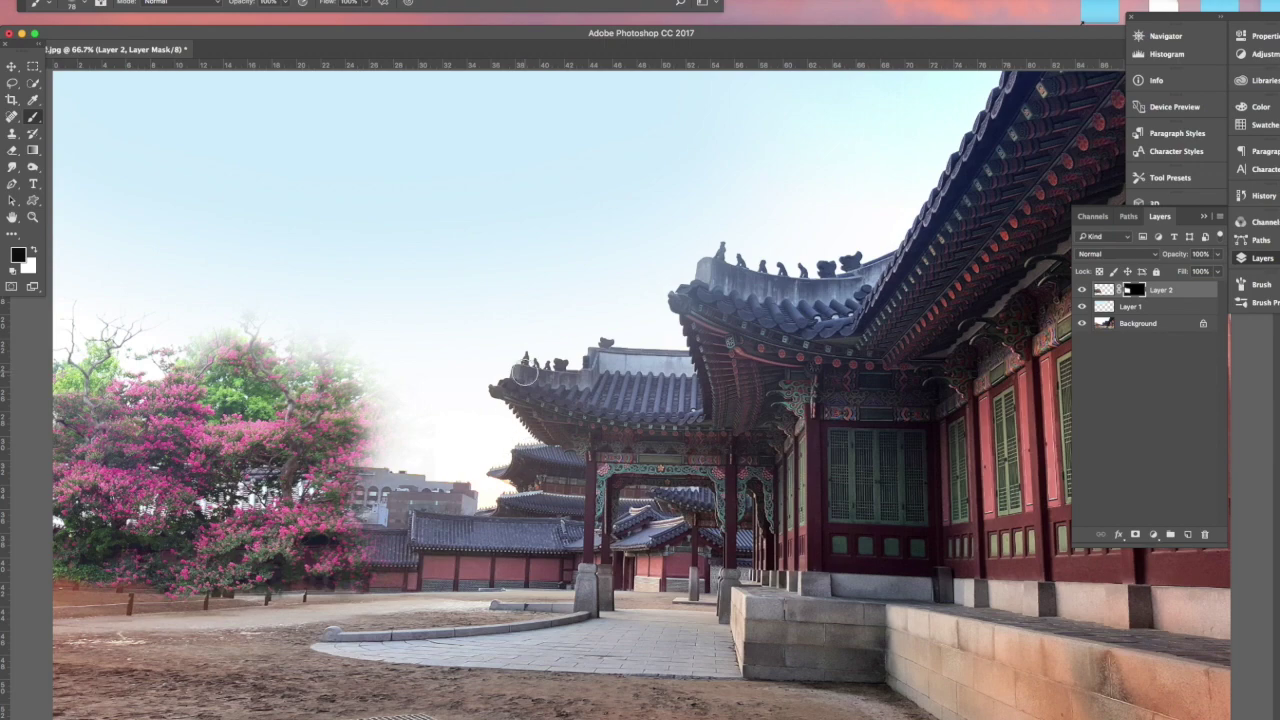
Open the grass photo 007잔디.jpg and copy it into the palace image as a new layer over the tree's base.
key(super+o)
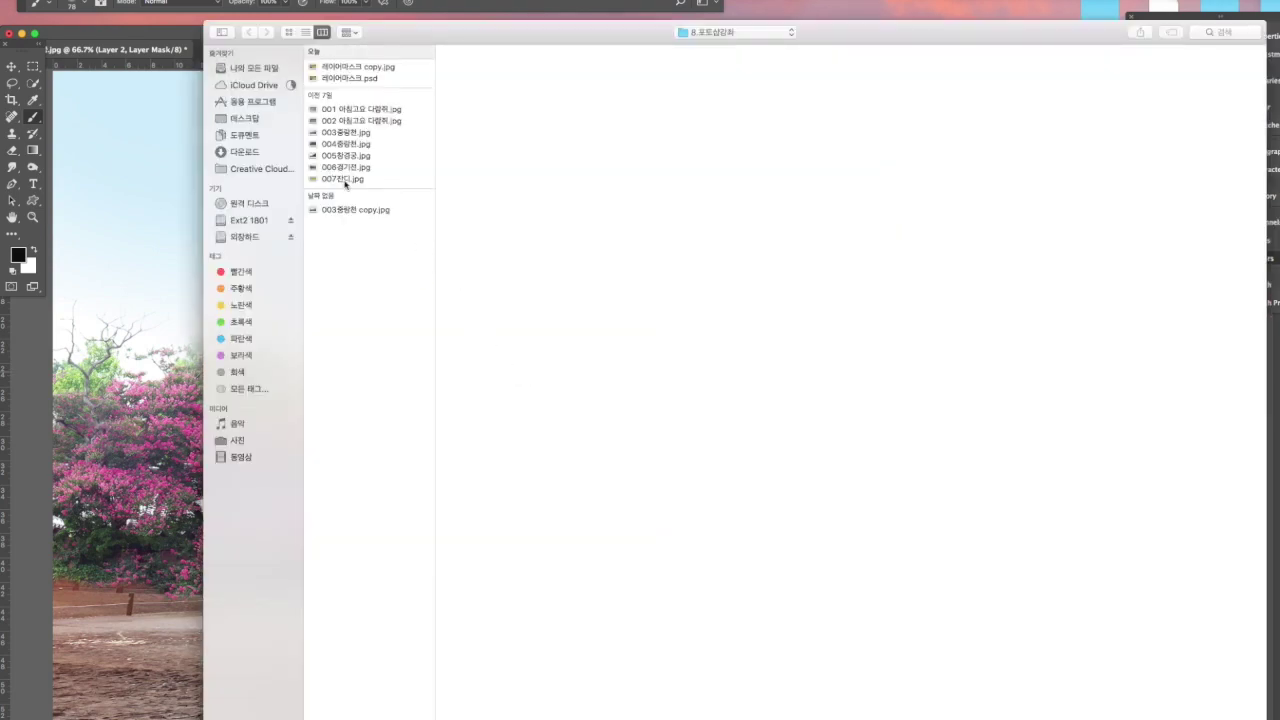
click(345, 180)
key(Return)
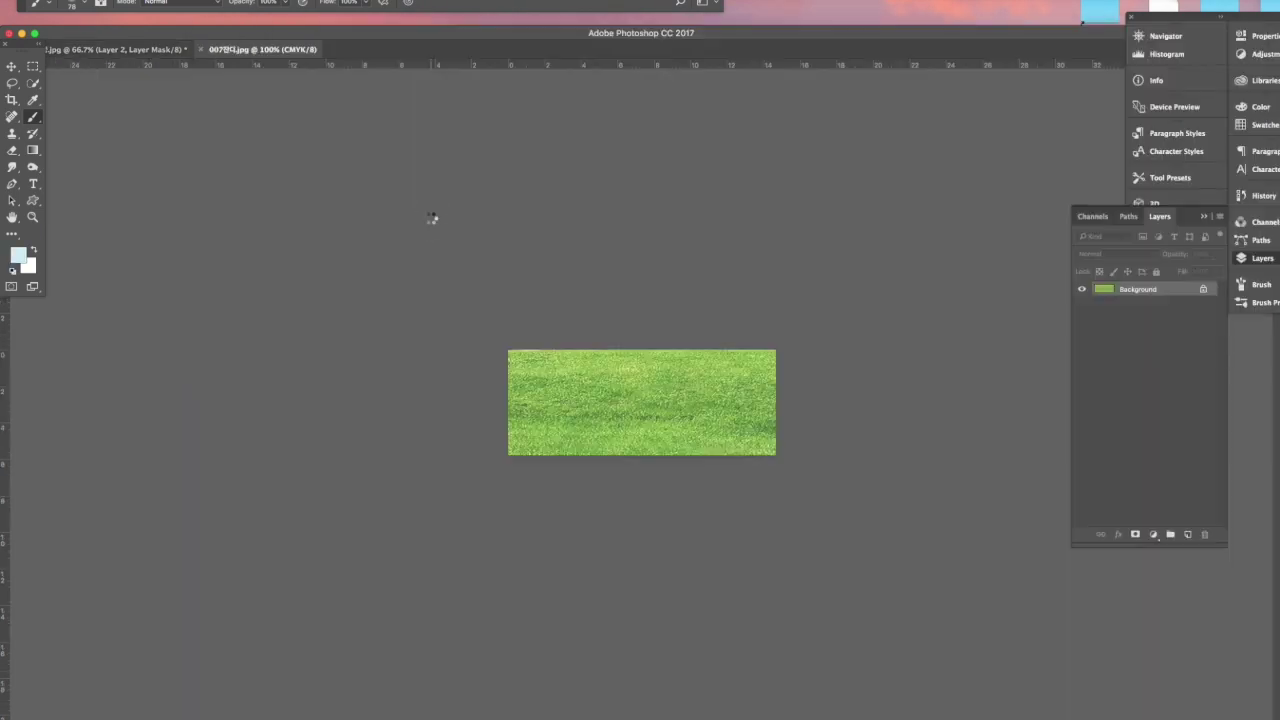
click(13, 70)
drag(286, 49, 657, 326)
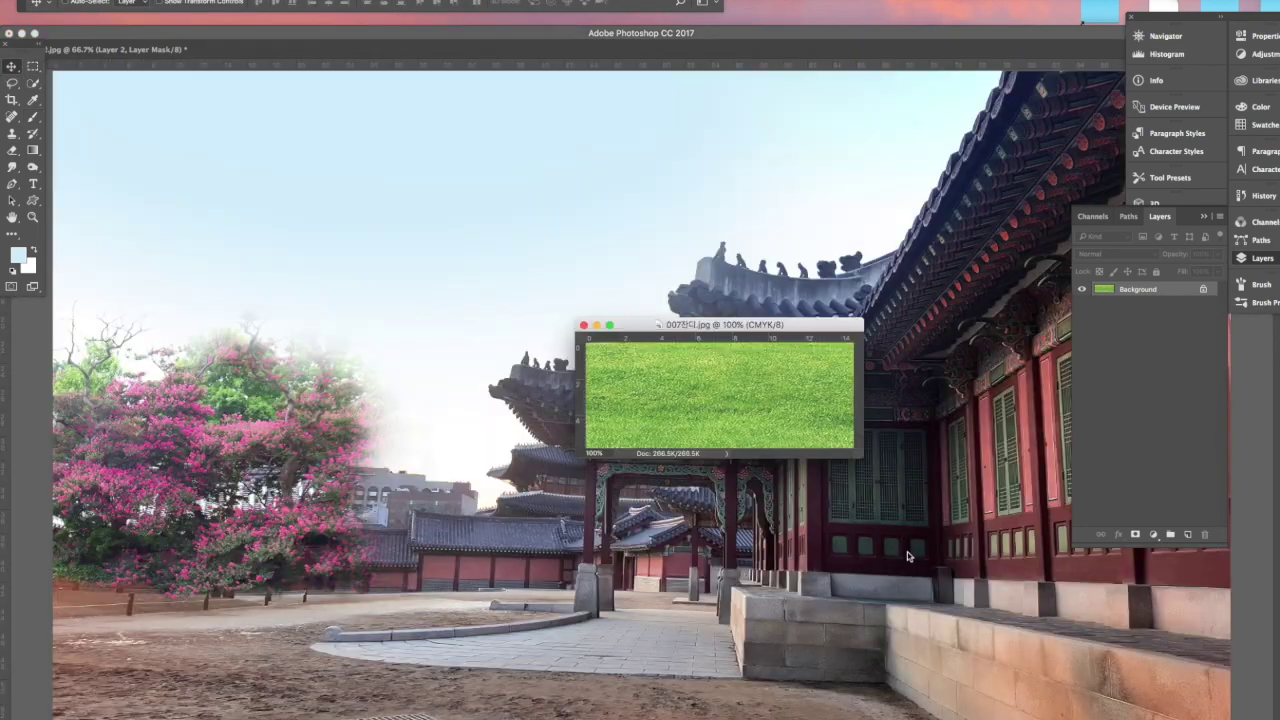
drag(745, 431, 188, 566)
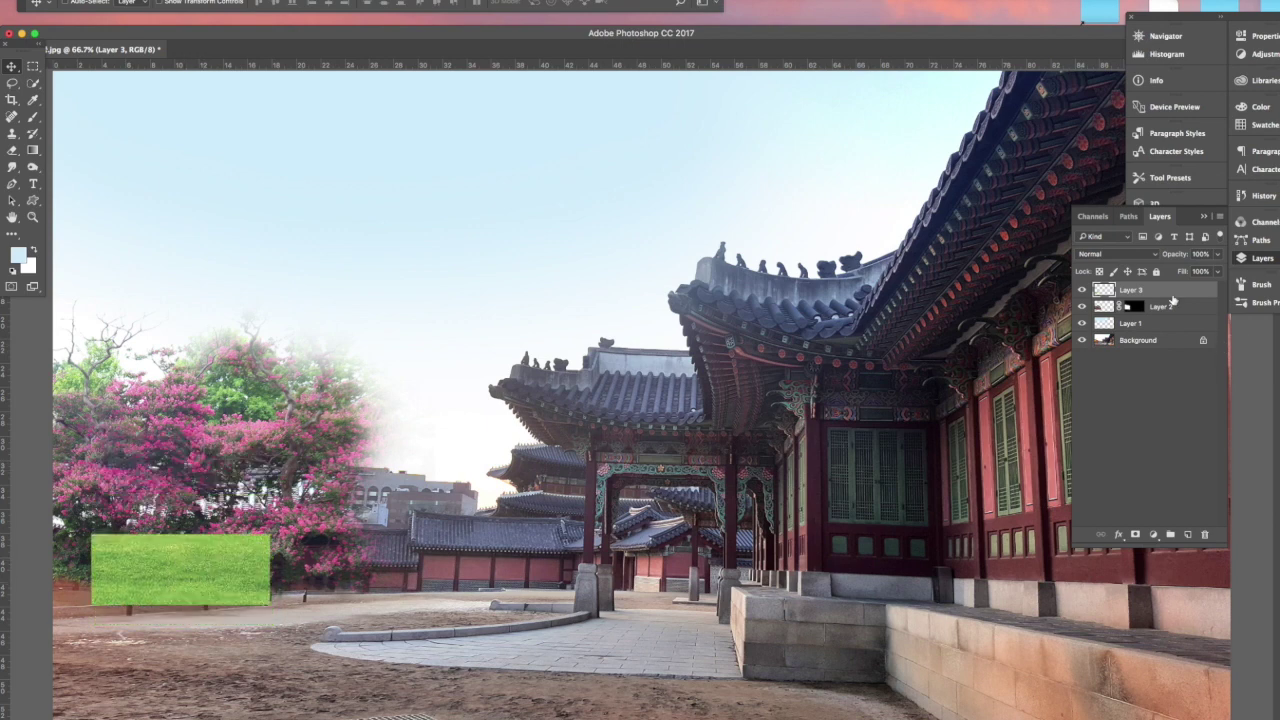
Place the grass layer beneath the flowering tree layer, align it with the photo's left edge and stretch it across the tree's full width.
drag(1127, 293, 1140, 325)
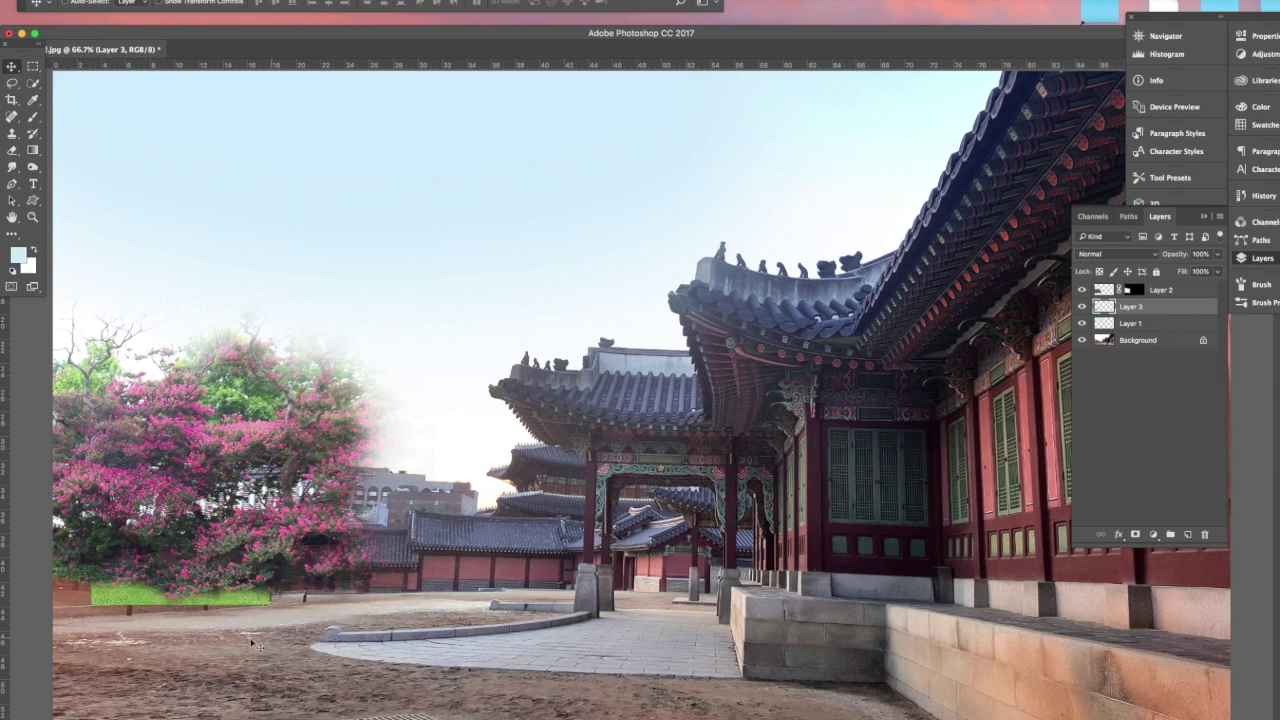
mouse_move(241, 604)
mouse_down()
mouse_move(200, 609)
mouse_move(254, 614)
mouse_up()
key(ctrl+t)
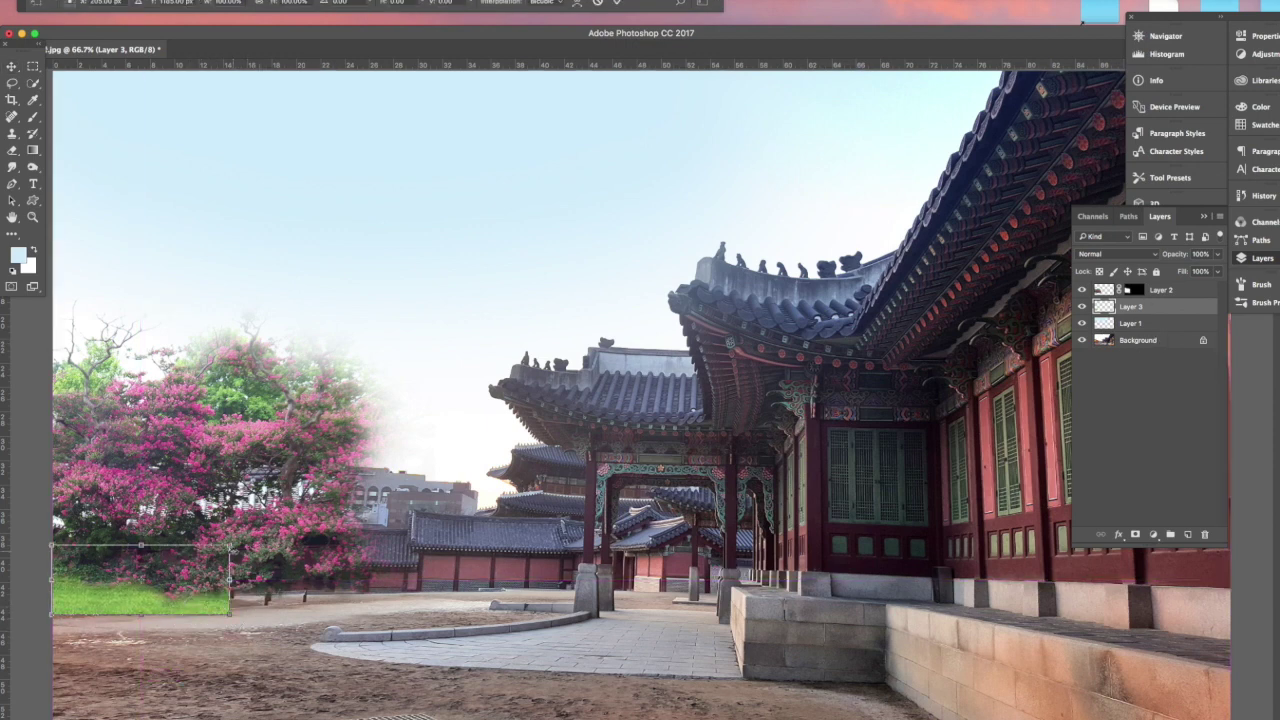
drag(230, 545, 390, 520)
key(Return)
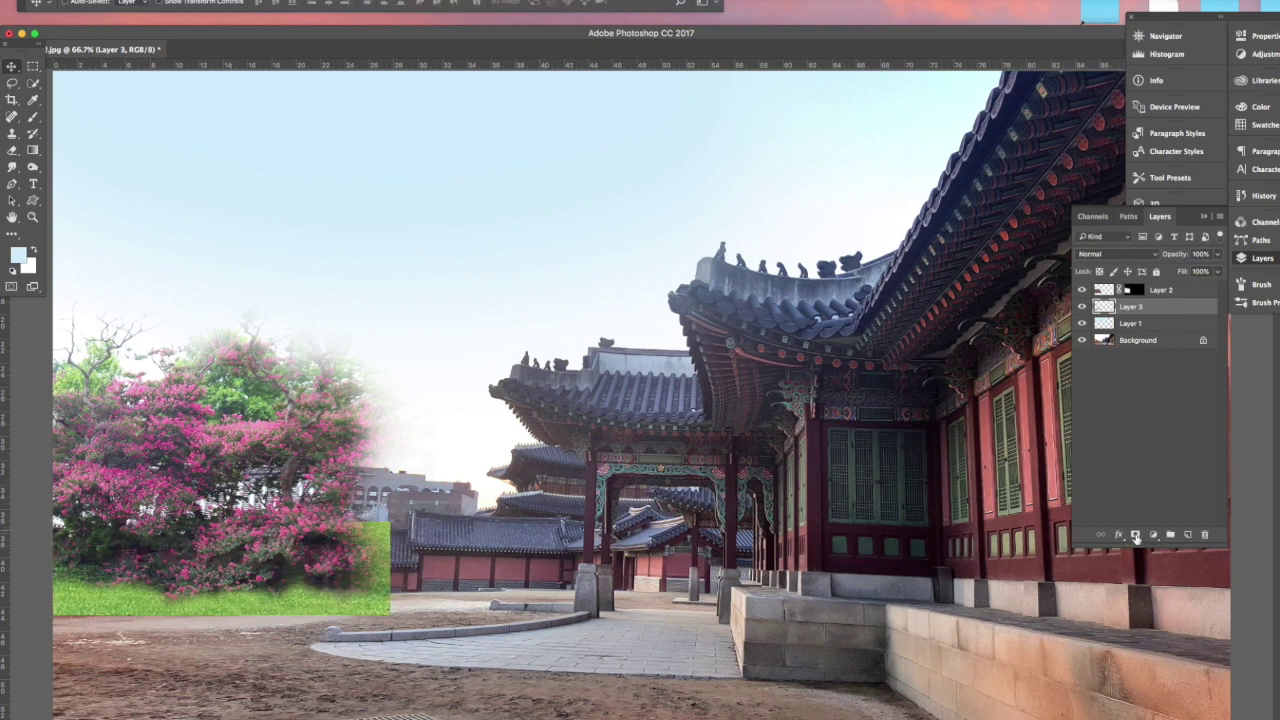
Add a black-inverted layer mask to the grass layer and paint white on it to reveal grass along the tree's base.
click(1134, 536)
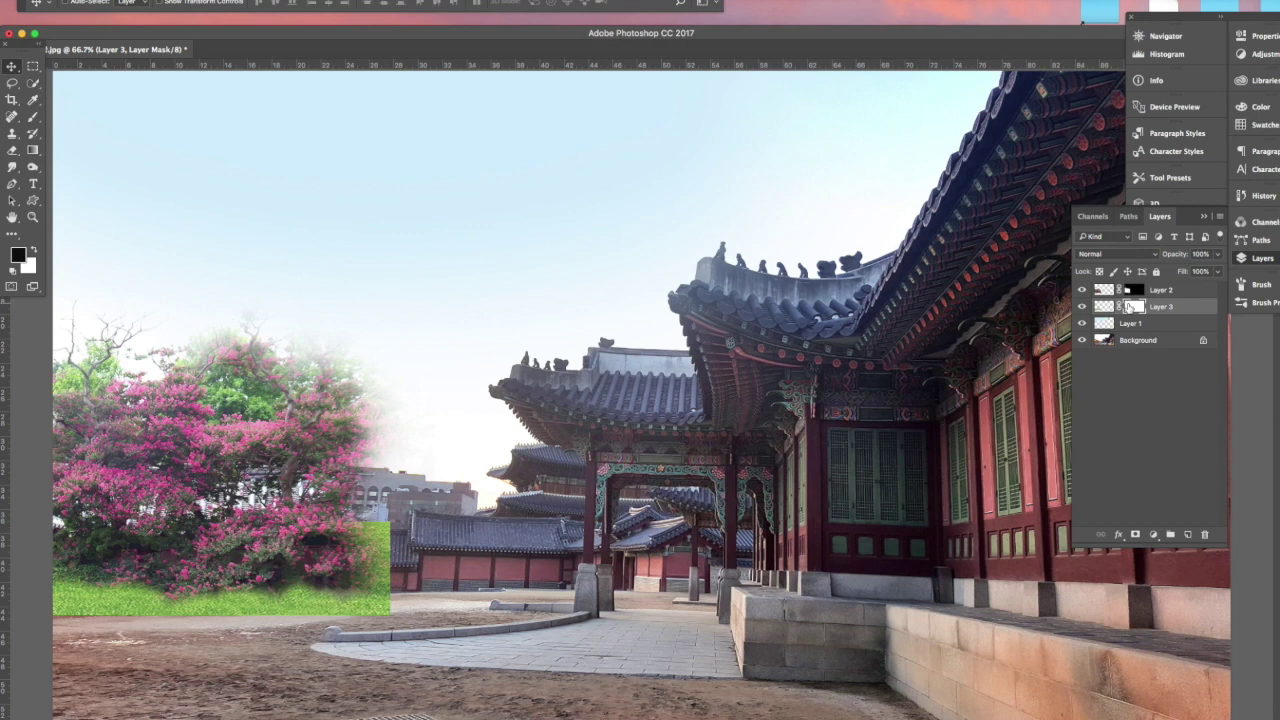
key(ctrl+i)
key(b)
click(34, 252)
mouse_move(93, 584)
mouse_down()
mouse_move(105, 586)
mouse_move(45, 590)
mouse_move(312, 586)
mouse_up()
Skew the grass layer slightly so its lower edge follows the slope of the courtyard ground.
click(12, 66)
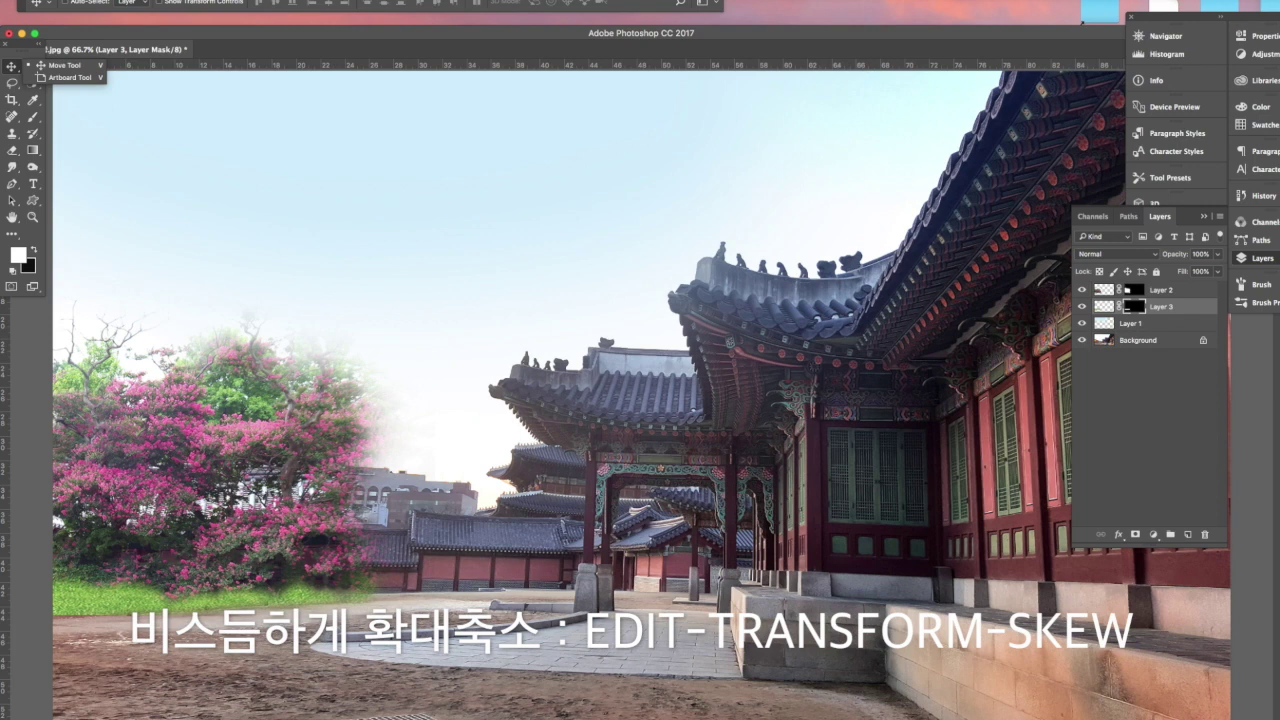
click(60, 2)
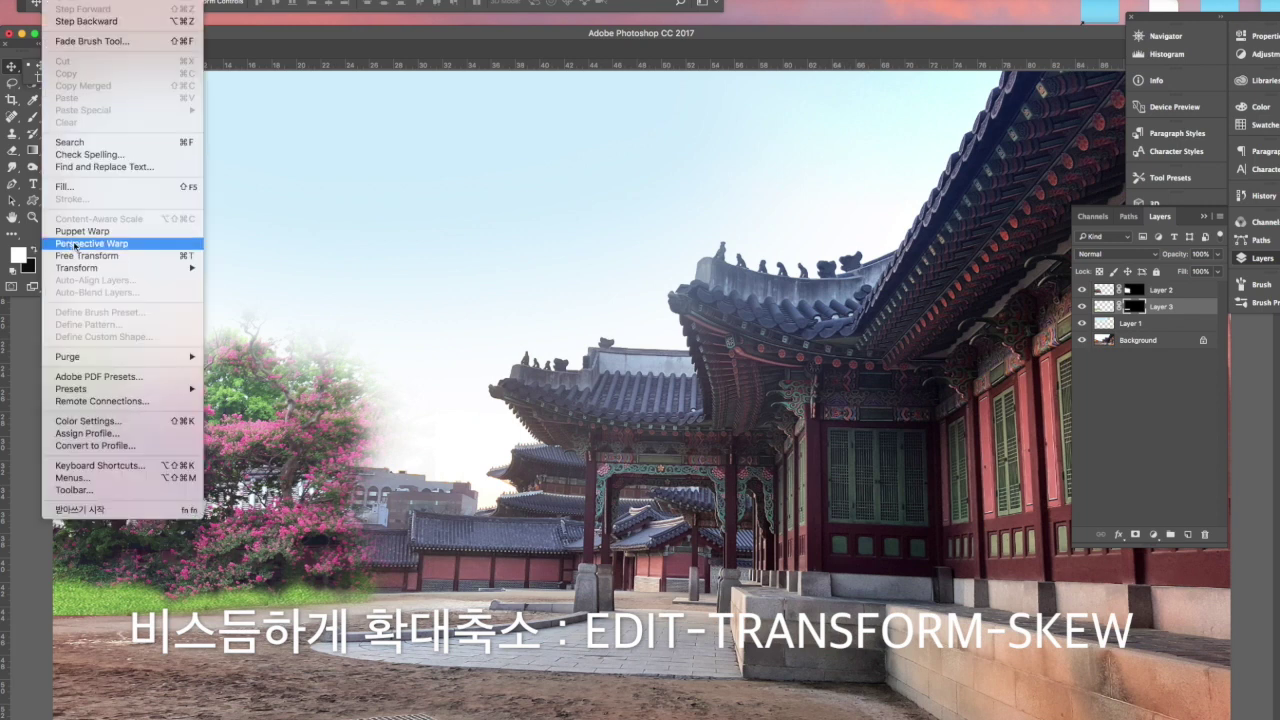
mouse_move(100, 267)
click(228, 312)
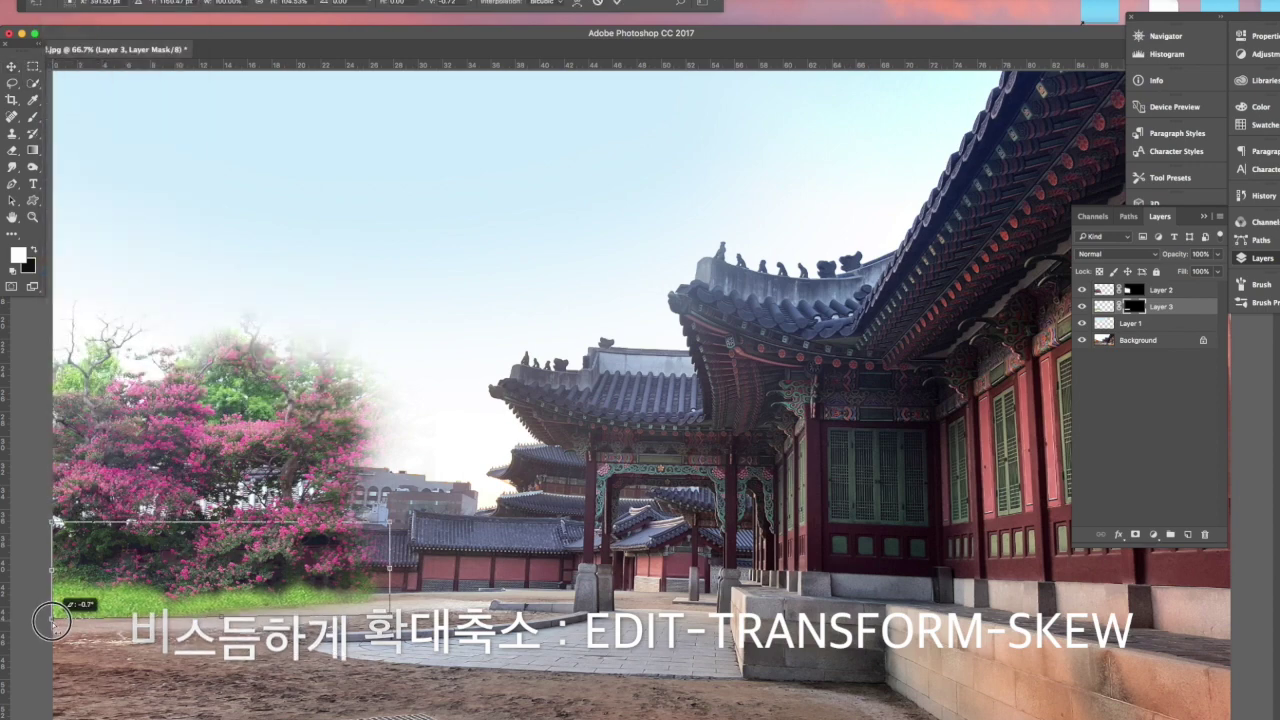
mouse_move(389, 613)
mouse_down()
mouse_move(409, 635)
mouse_move(388, 608)
mouse_up()
key(Return)
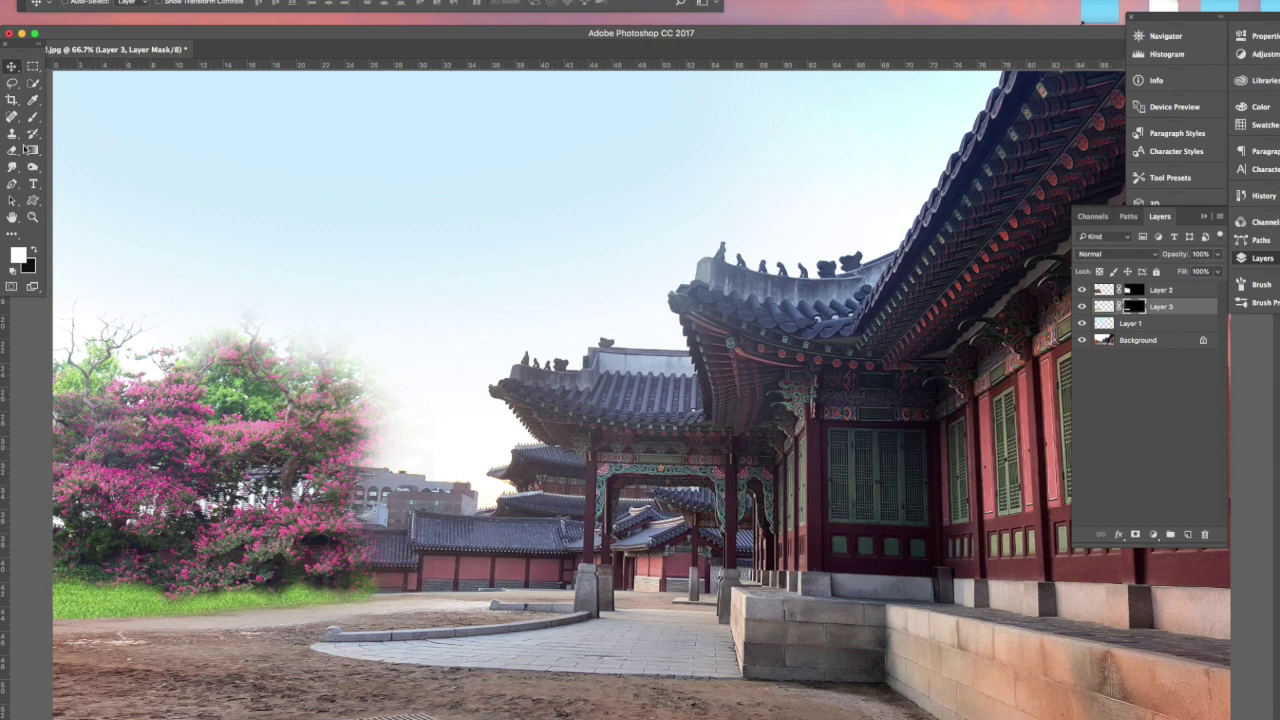
Reduce the brush to 23 px and touch up the grass layer's mask along the lower edge of the grass.
click(32, 116)
click(80, 4)
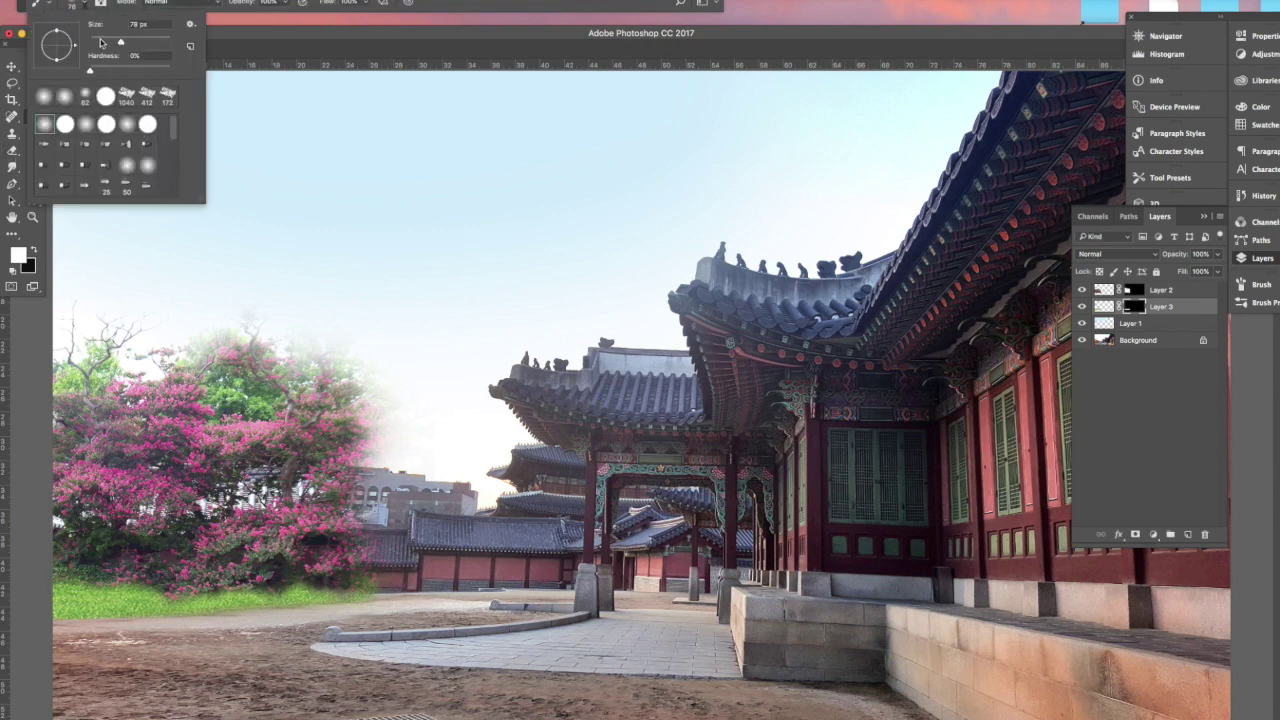
click(76, 628)
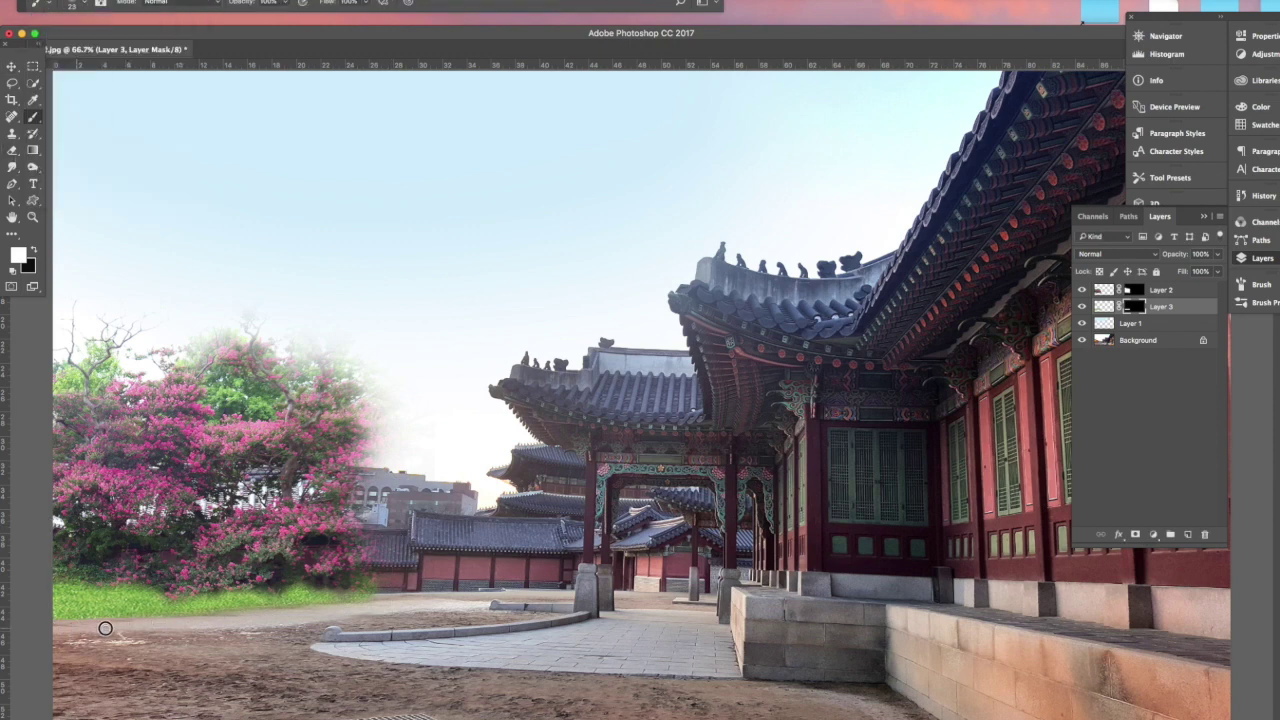
click(35, 251)
key(x)
key(ctrl+minus)
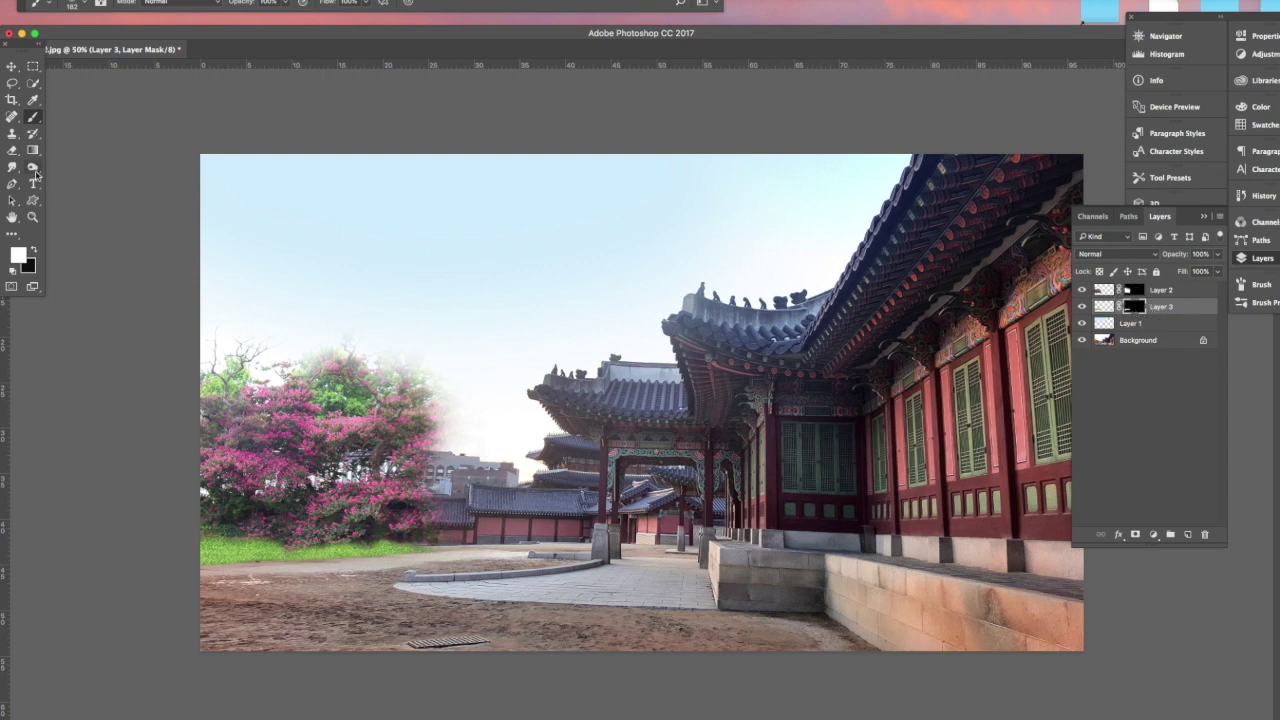
Desaturate the grass strip under the flowering tree with the Sponge tool using a 172 px soft brush.
click(33, 168)
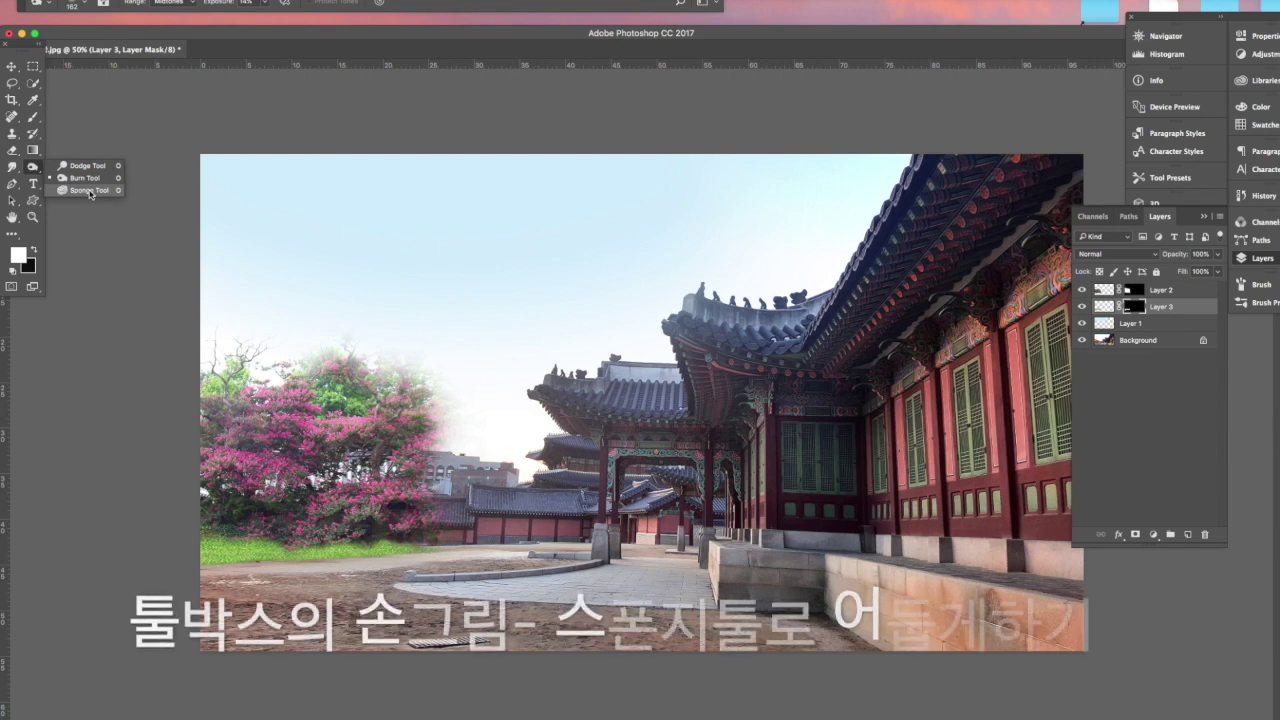
click(97, 192)
click(45, 3)
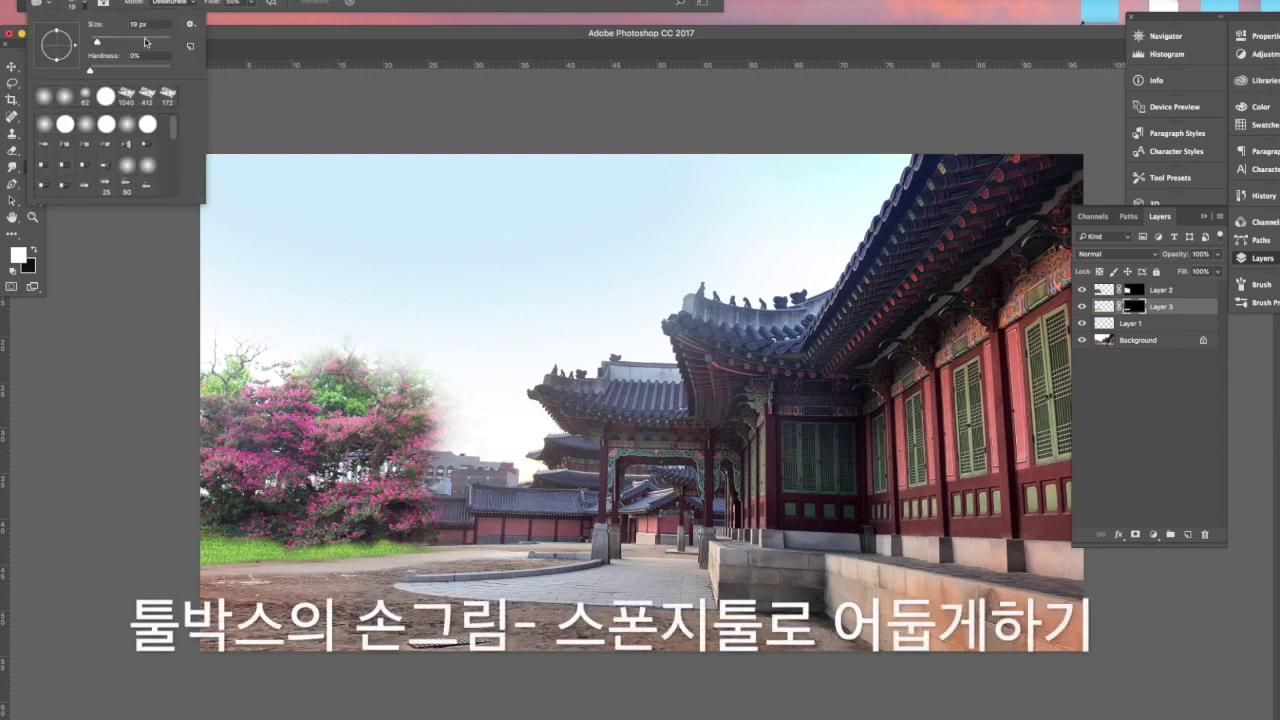
click(391, 486)
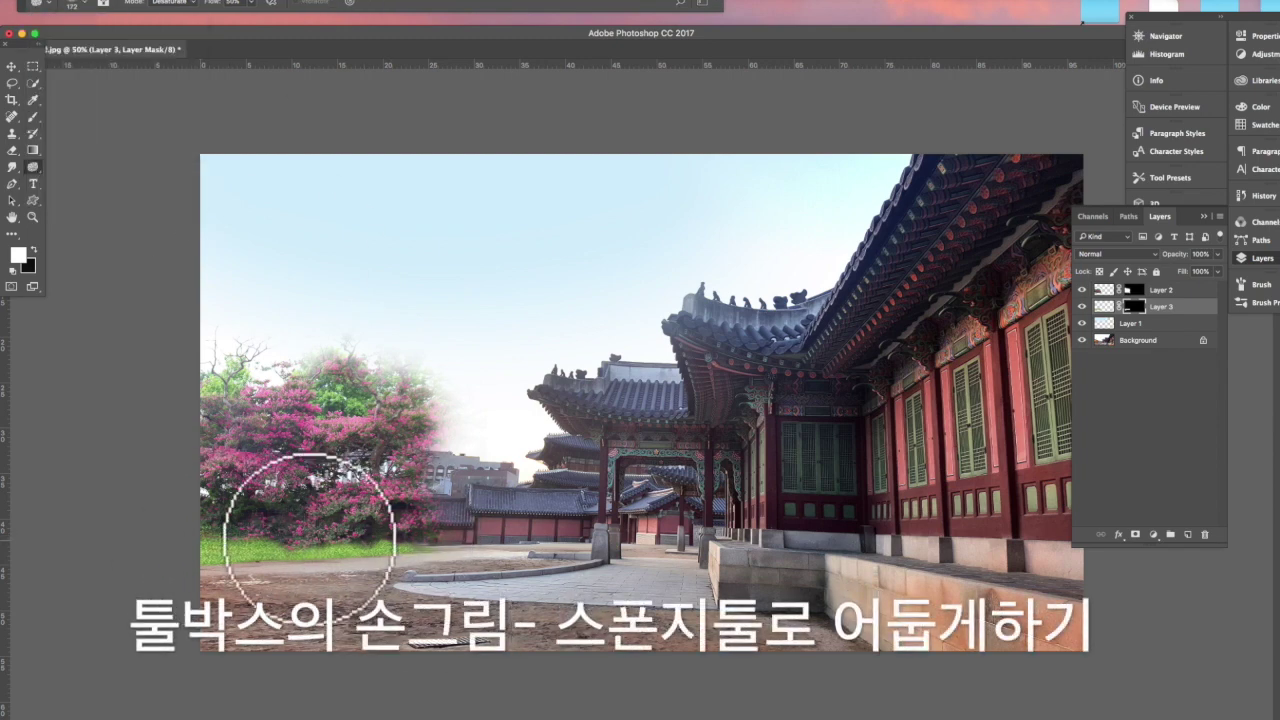
mouse_move(343, 540)
mouse_down()
mouse_move(200, 543)
mouse_move(443, 529)
mouse_move(214, 529)
mouse_move(240, 528)
mouse_up()
key(v)
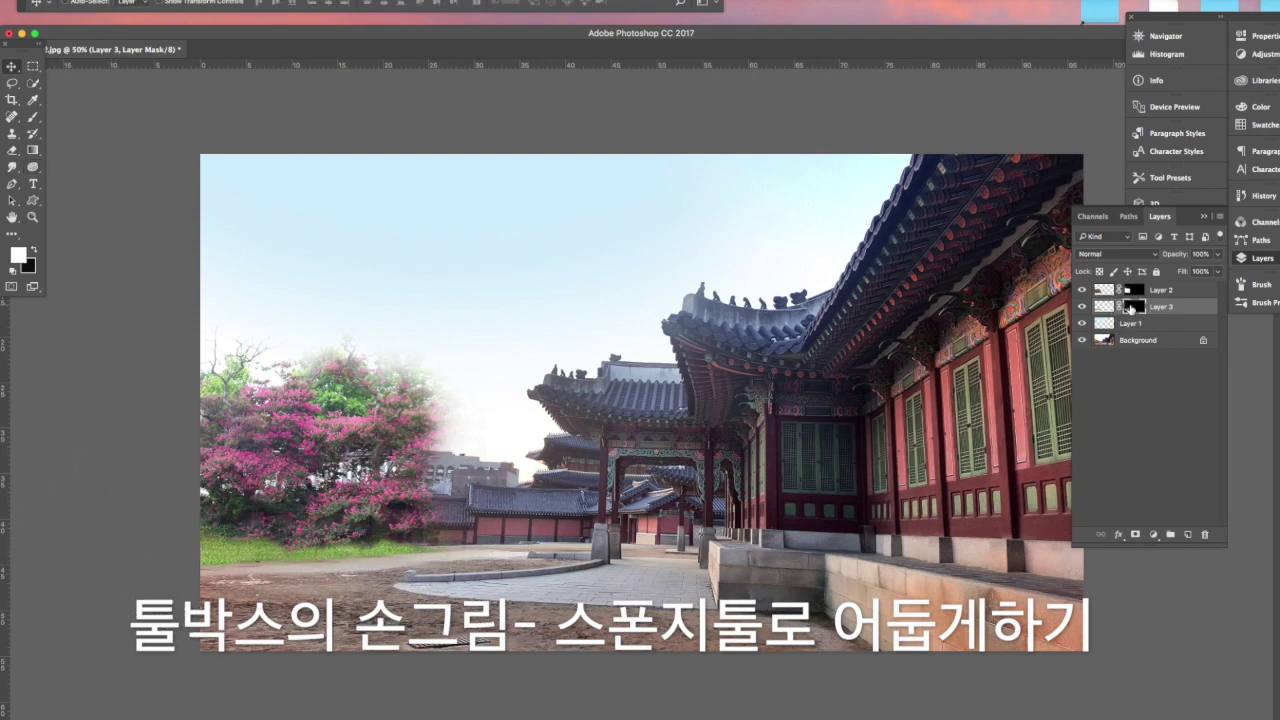
Darken the midtones of the grass layer's mask slightly with a Curves adjustment.
key(super+m)
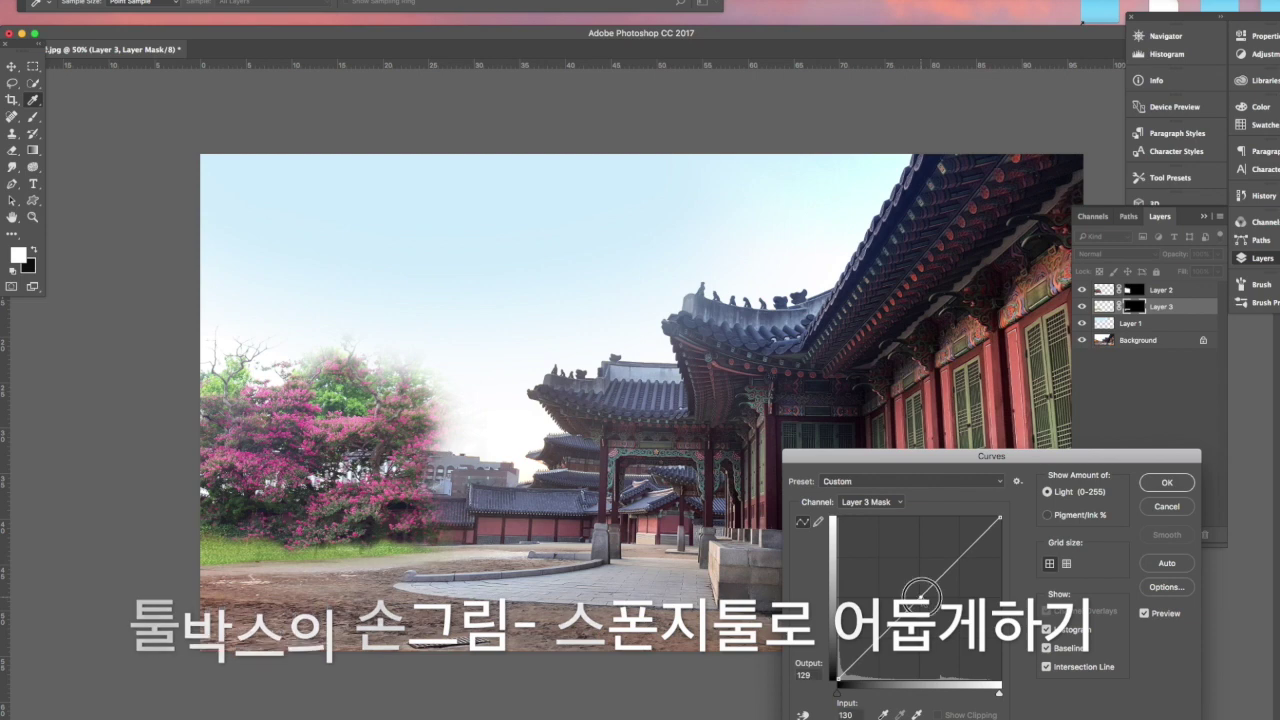
drag(925, 600, 931, 603)
key(Return)
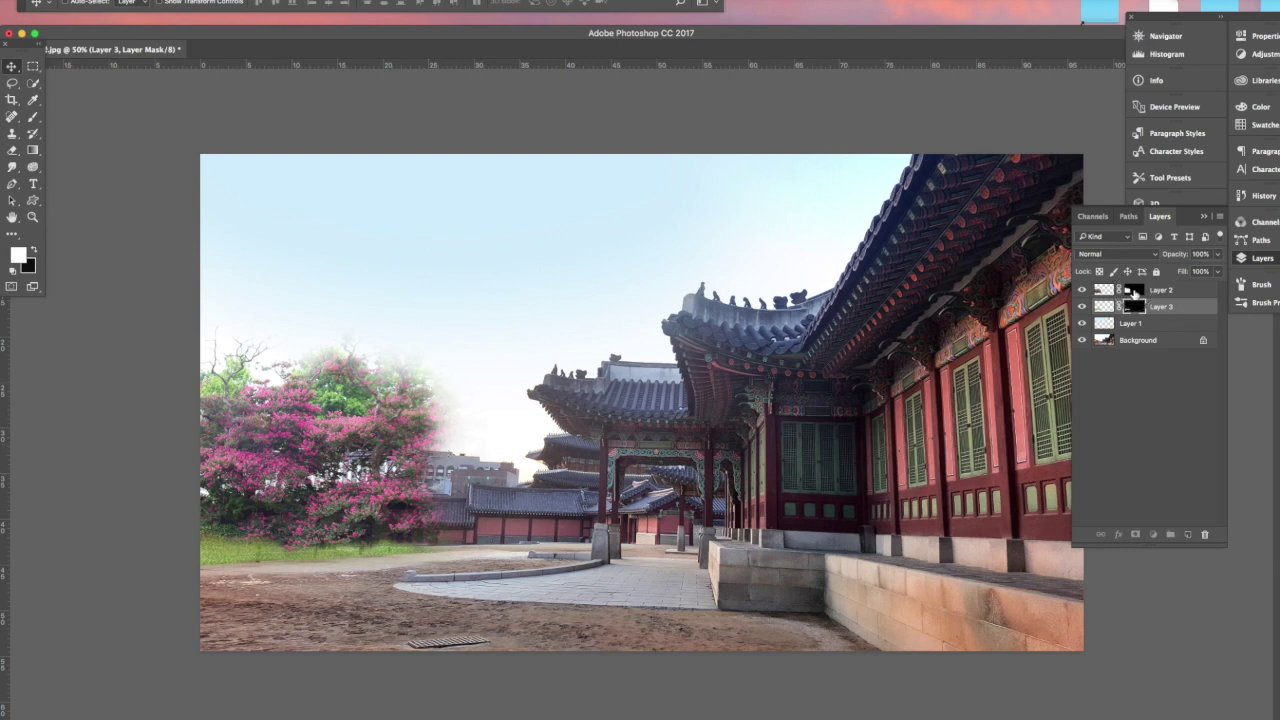
Target the flowering tree layer's mask and set up a scattered, textured brush tip at 78 px.
click(1134, 291)
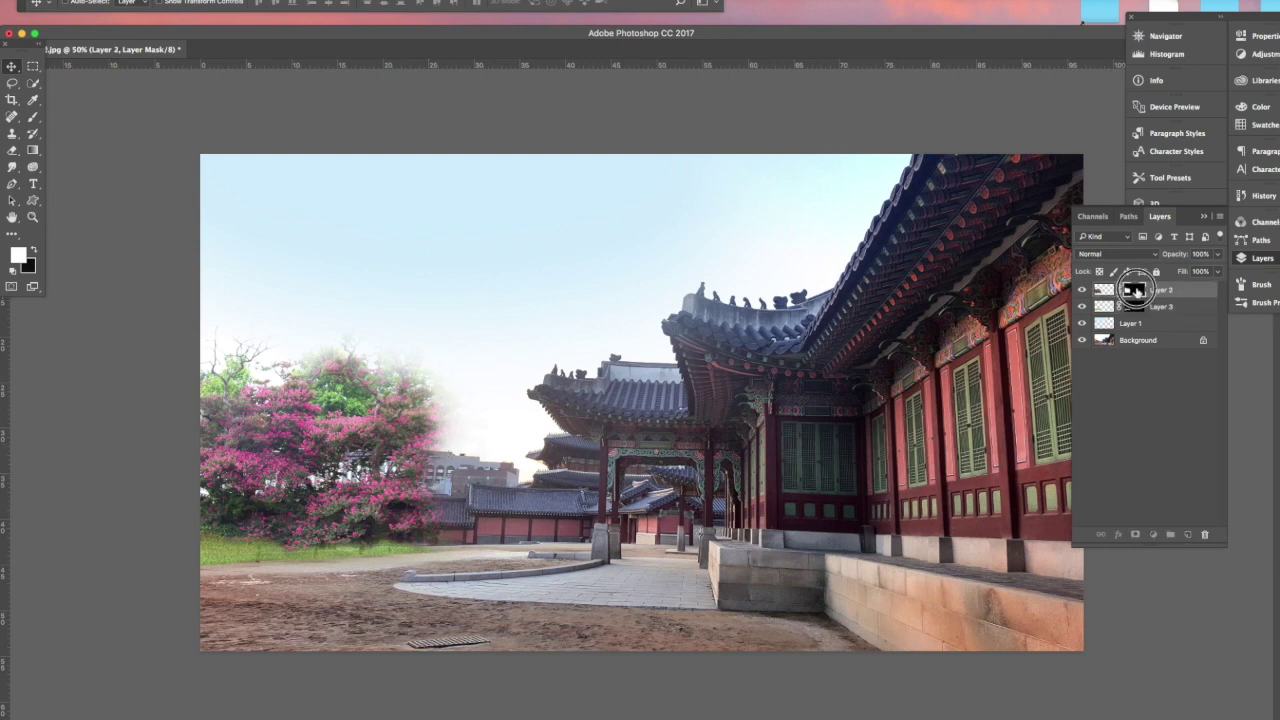
click(33, 116)
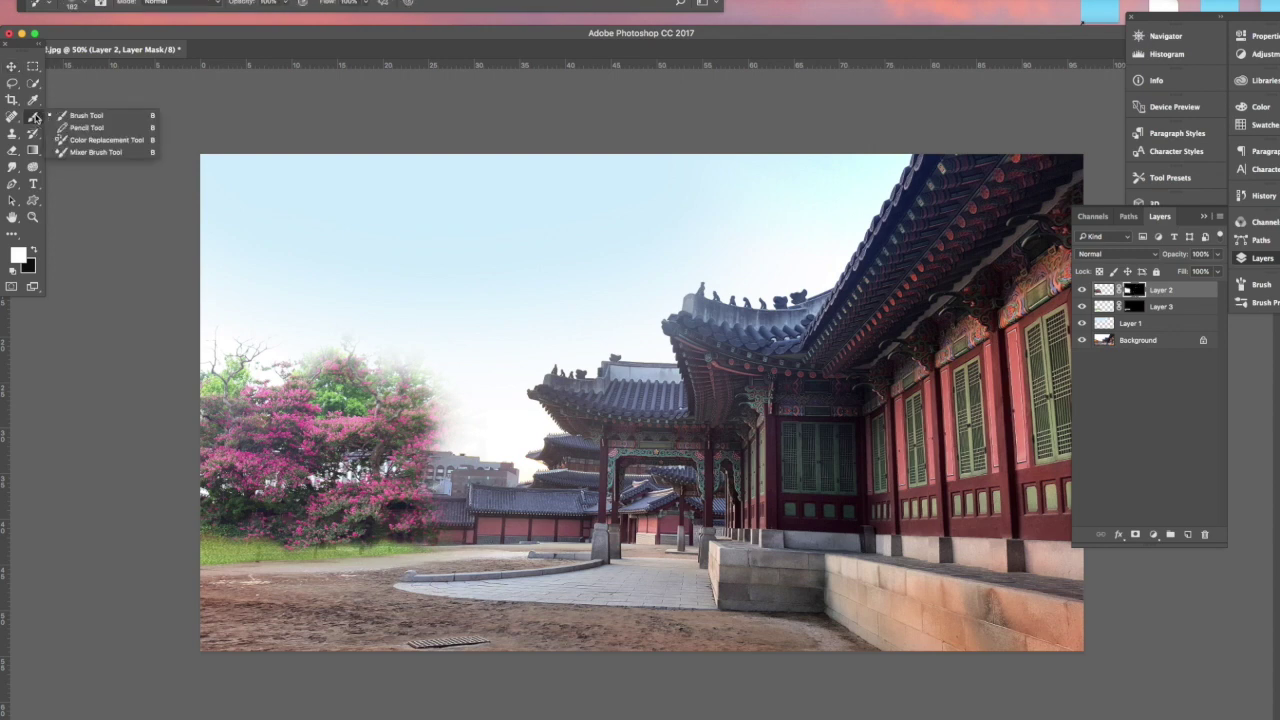
click(78, 112)
right_click(83, 152)
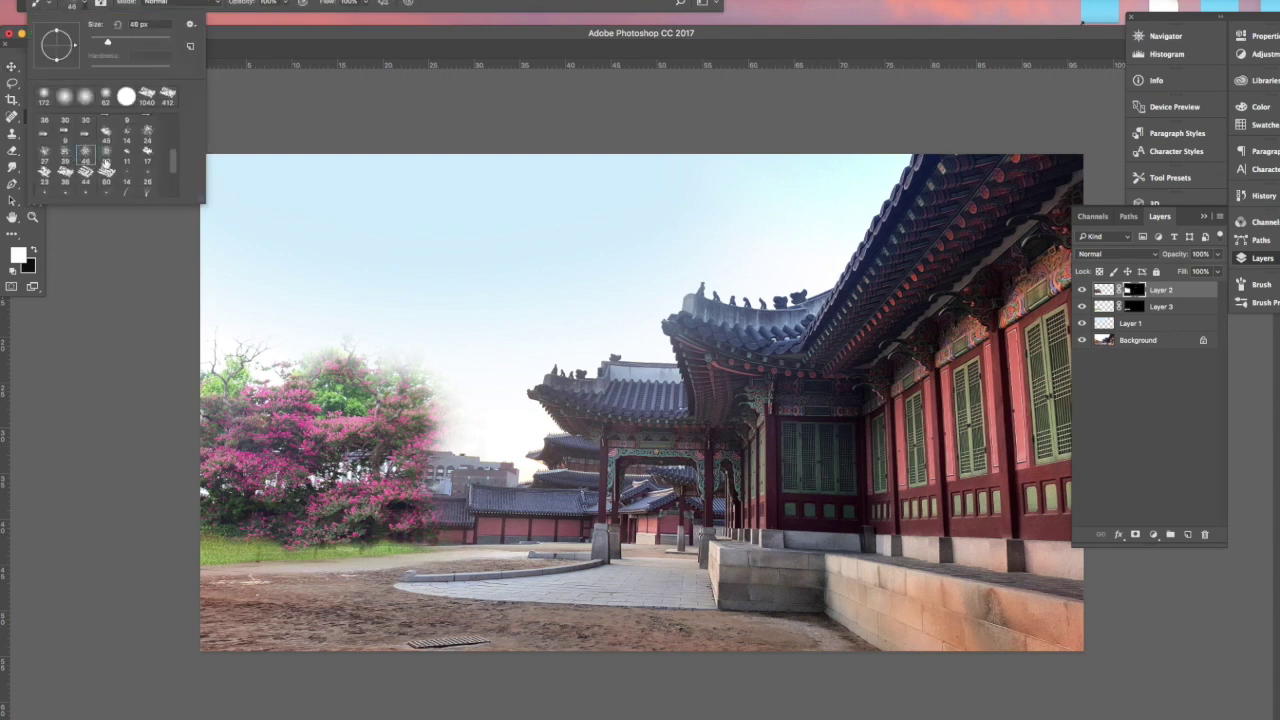
drag(133, 45, 114, 44)
key(Return)
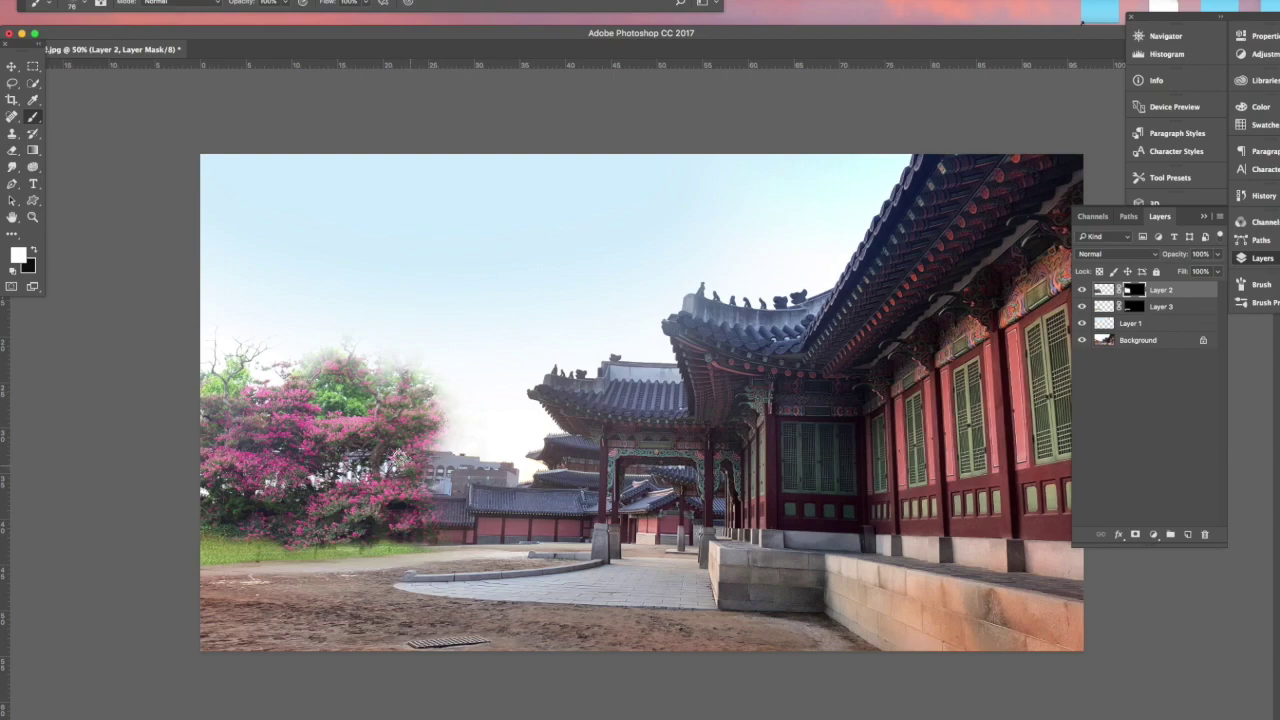
Paint white with the textured brush on the tree's mask to bring back leafy detail along its blurred outer edge and treetop.
key(super+equal)
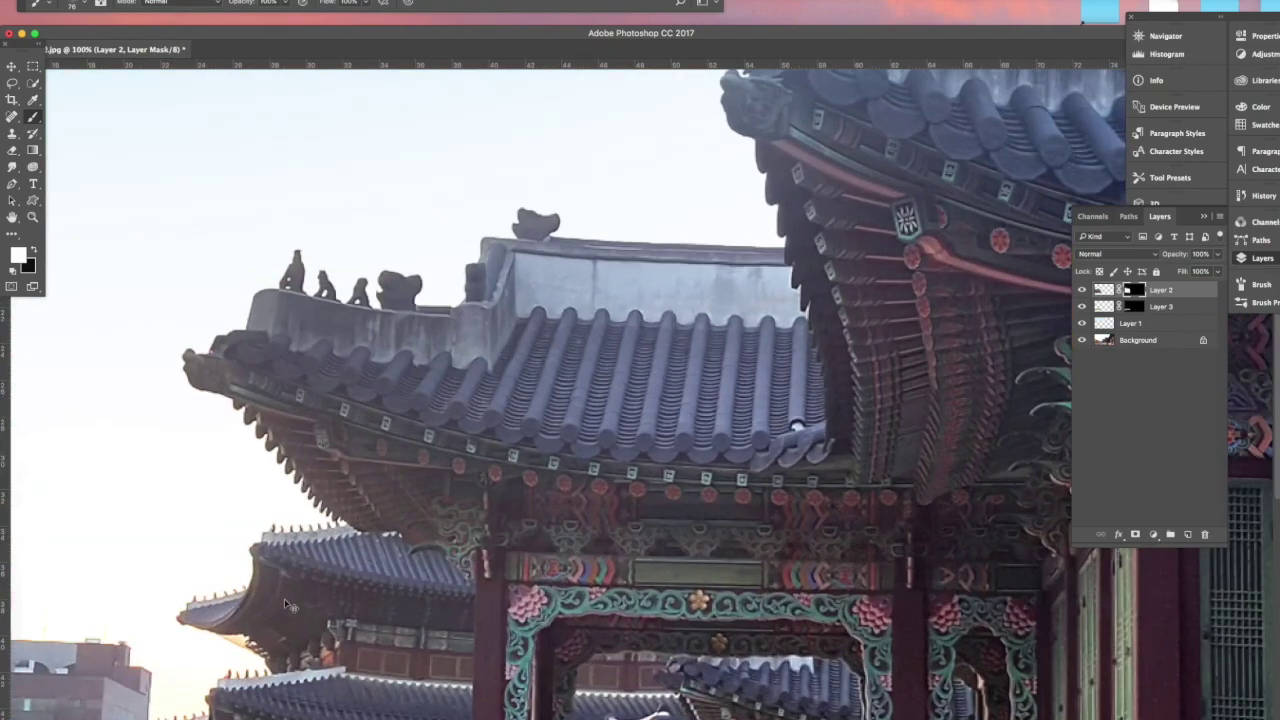
drag(287, 605, 450, 560)
key(super+equal)
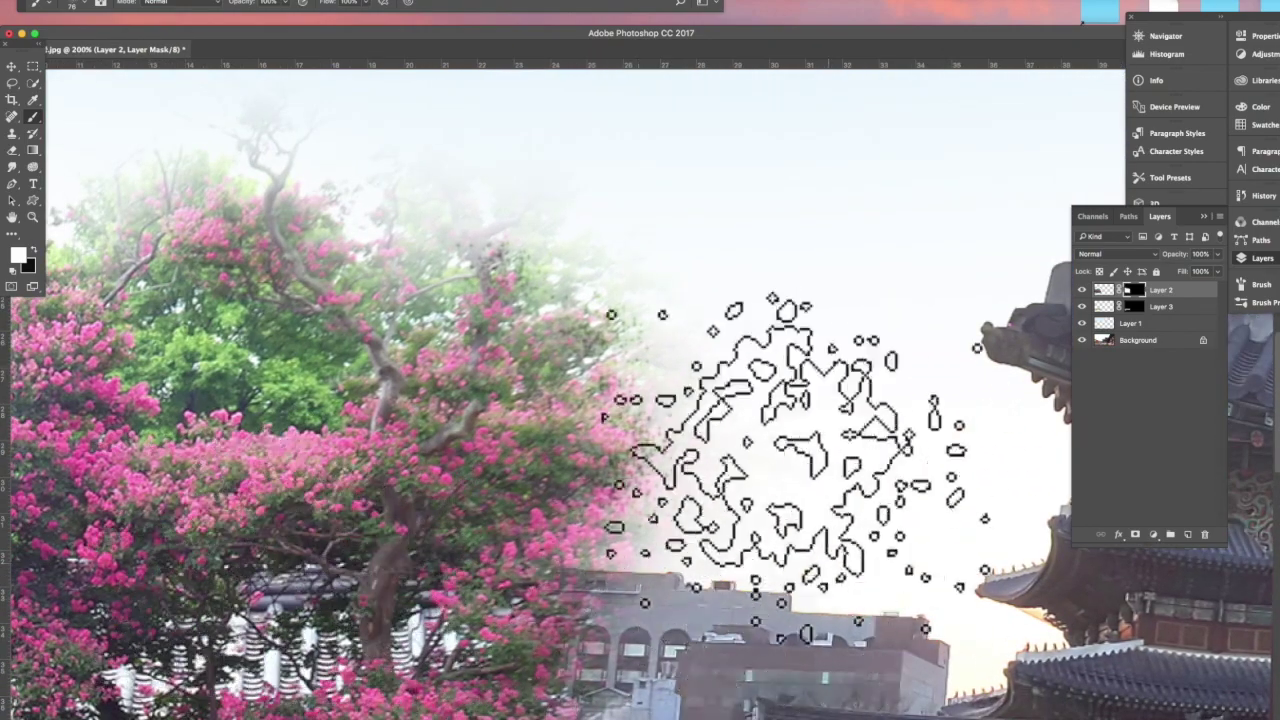
mouse_move(380, 300)
mouse_down()
mouse_move(258, 486)
mouse_move(226, 506)
mouse_move(400, 286)
mouse_up()
mouse_move(630, 590)
mouse_down()
mouse_move(600, 430)
mouse_move(575, 400)
mouse_move(535, 365)
mouse_move(312, 255)
mouse_up()
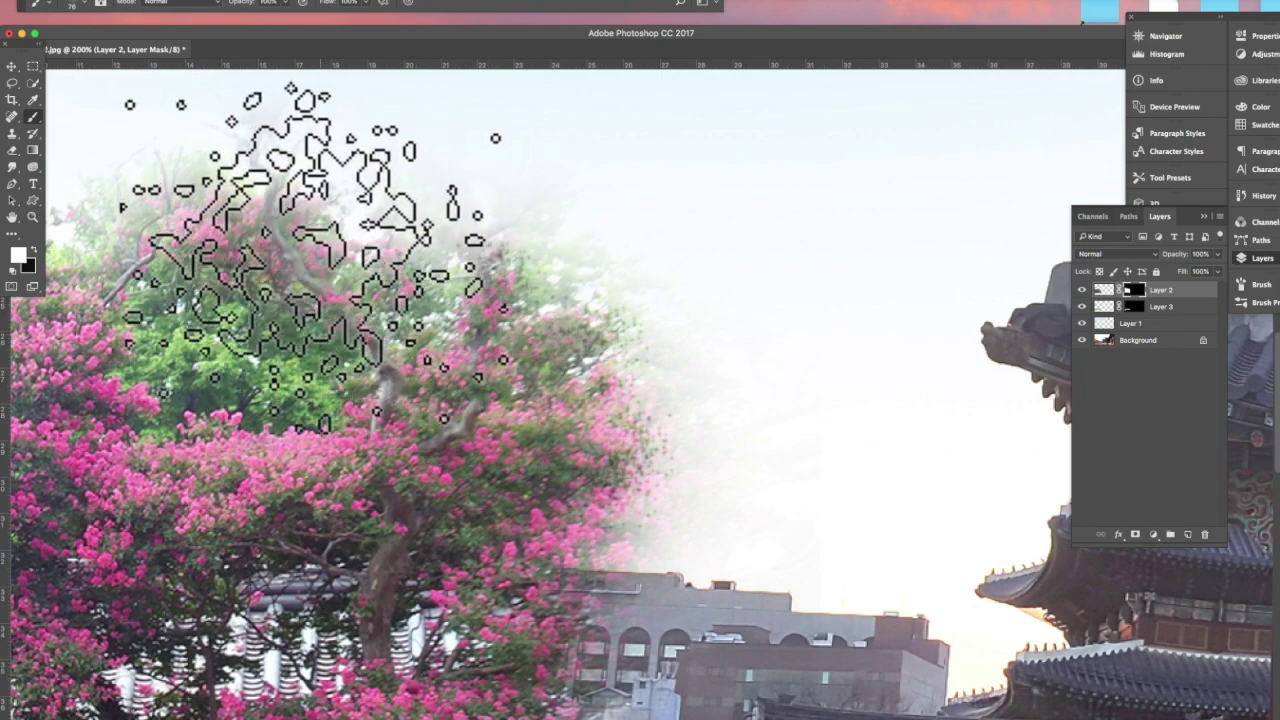
scroll(300, 286, left, 6)
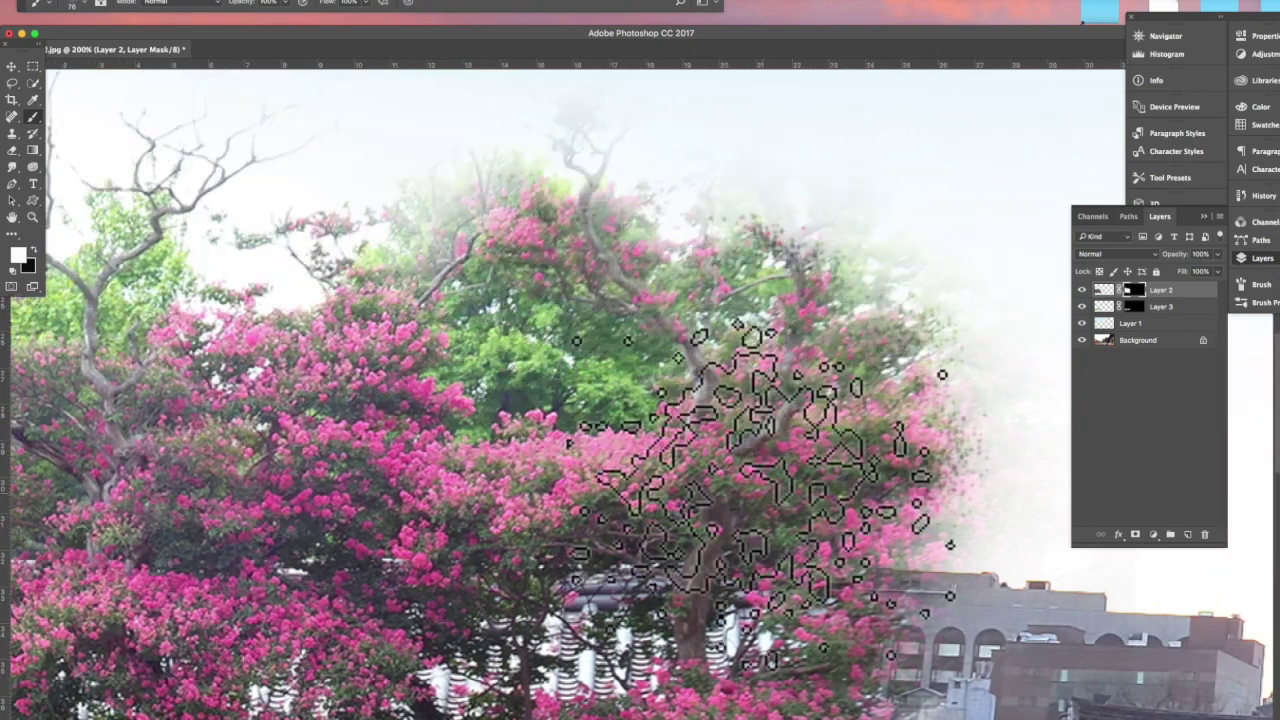
key(super+minus)
key(super+minus)
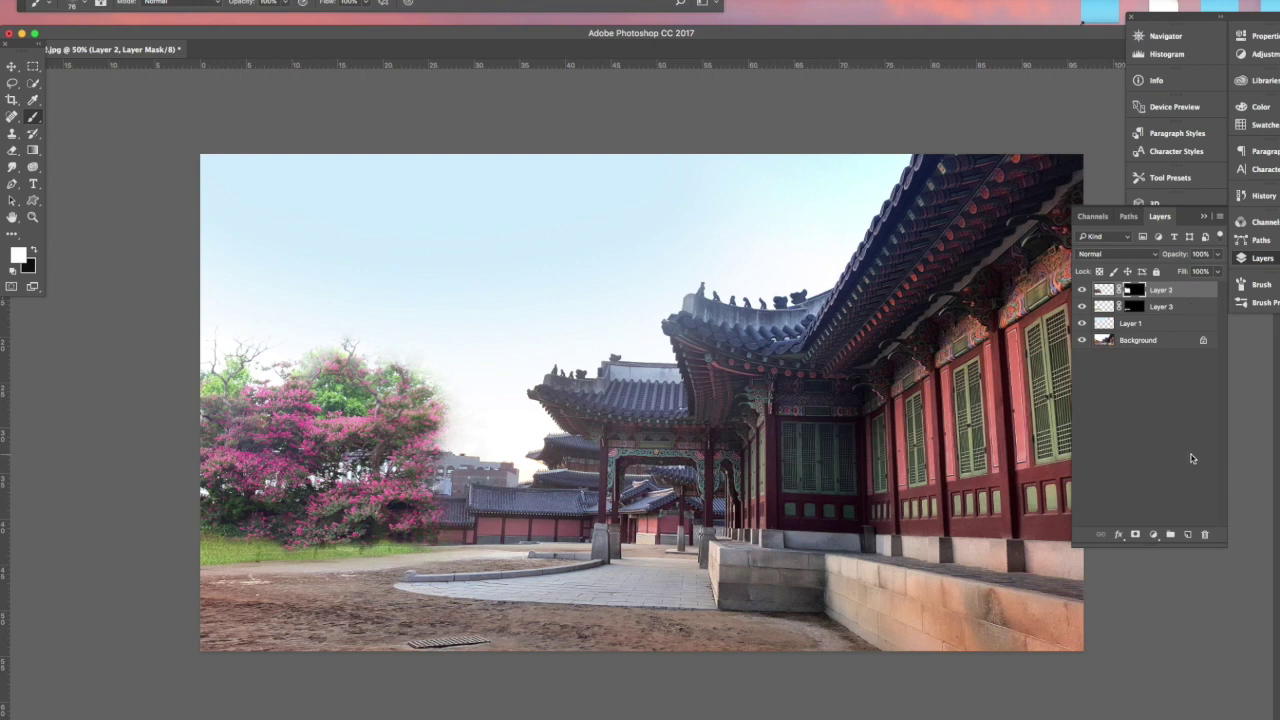
Save the composite as the JPEG copy 005창경궁 copy.jpg in the 8.포토샵강좌 folder, accepting the offered JPEG options.
key(super+shift+s)
click(873, 387)
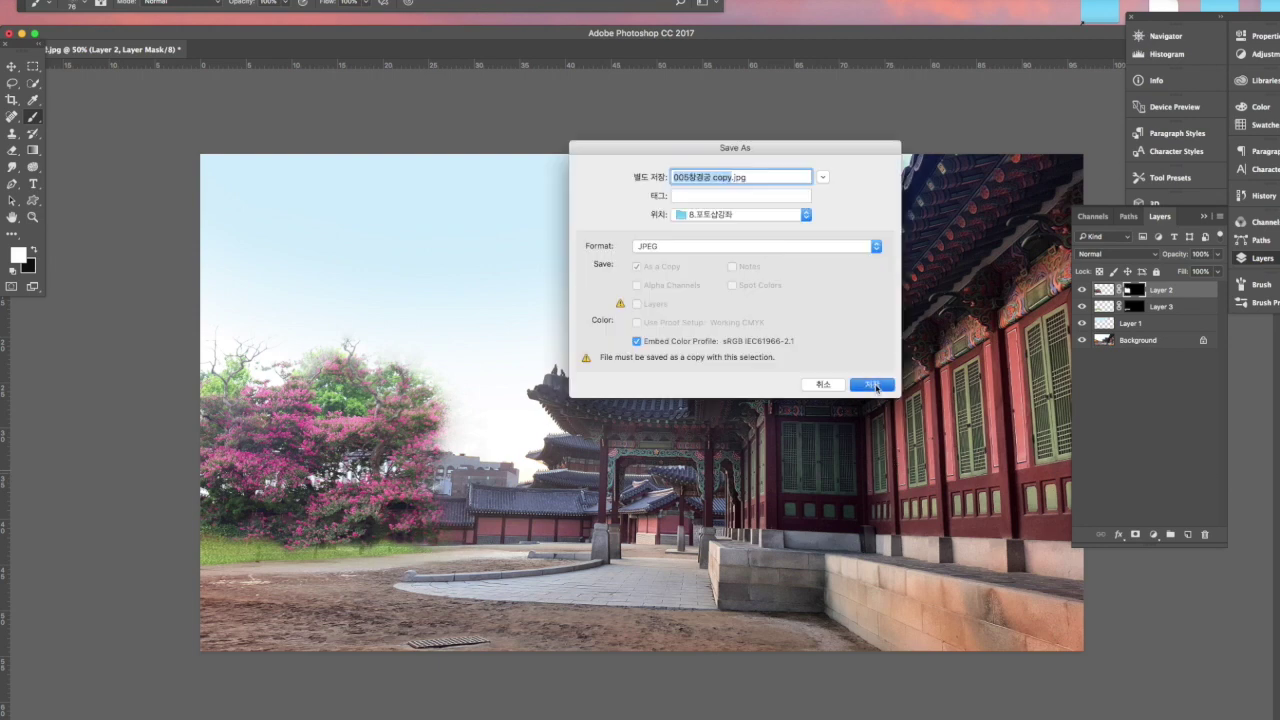
click(812, 323)
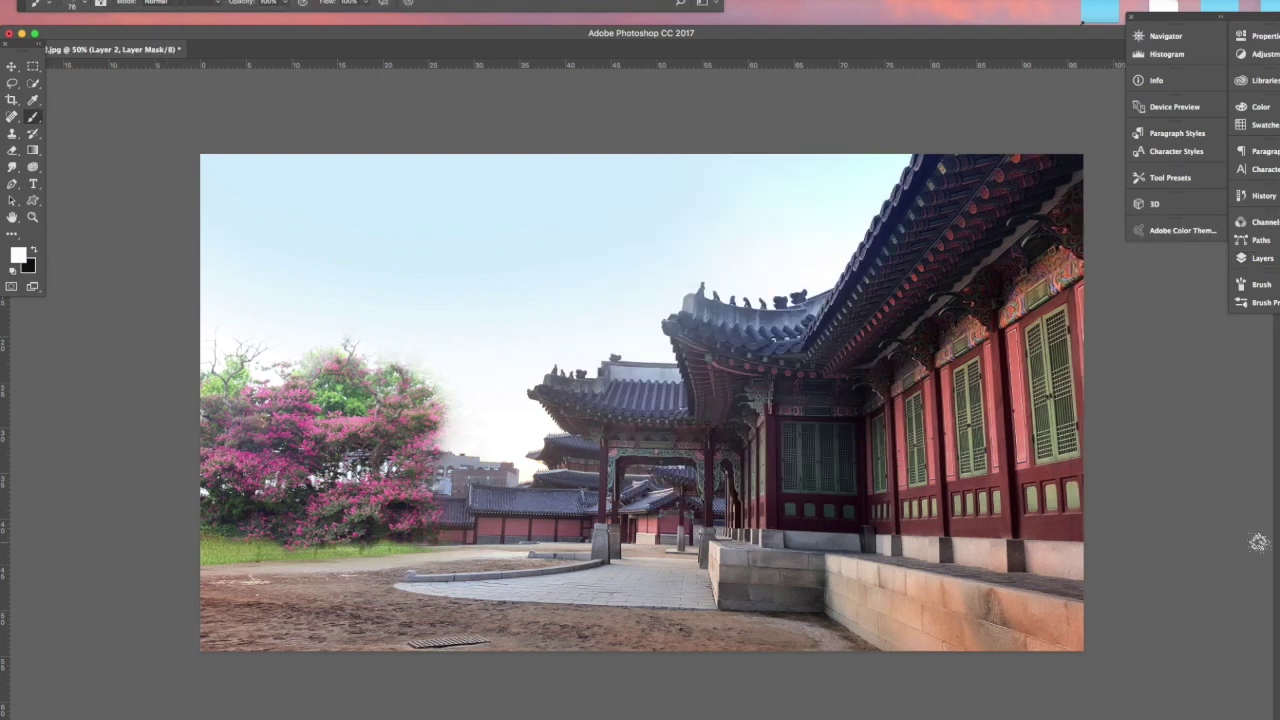